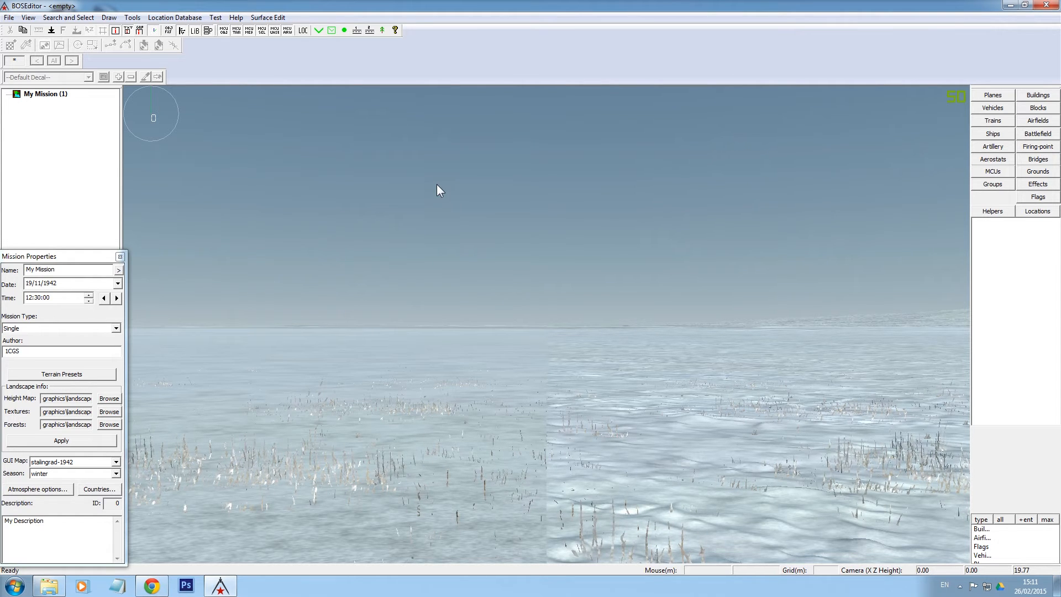
# Open the mission file TP_DF_small_template.Mission from the Multiplayer Dogfight folder
pyautogui.click(9, 18)
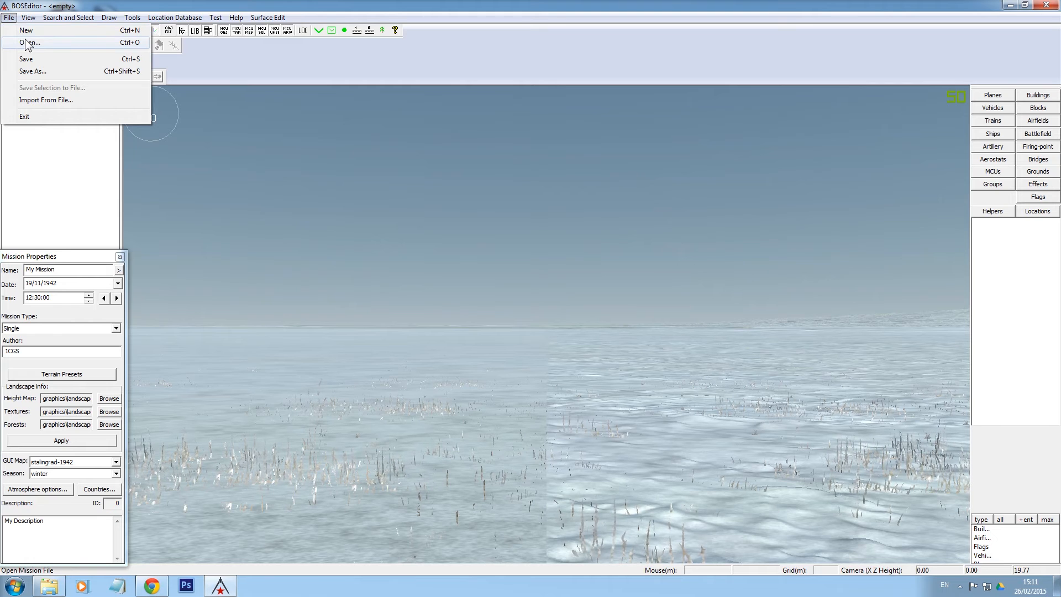
pyautogui.click(28, 42)
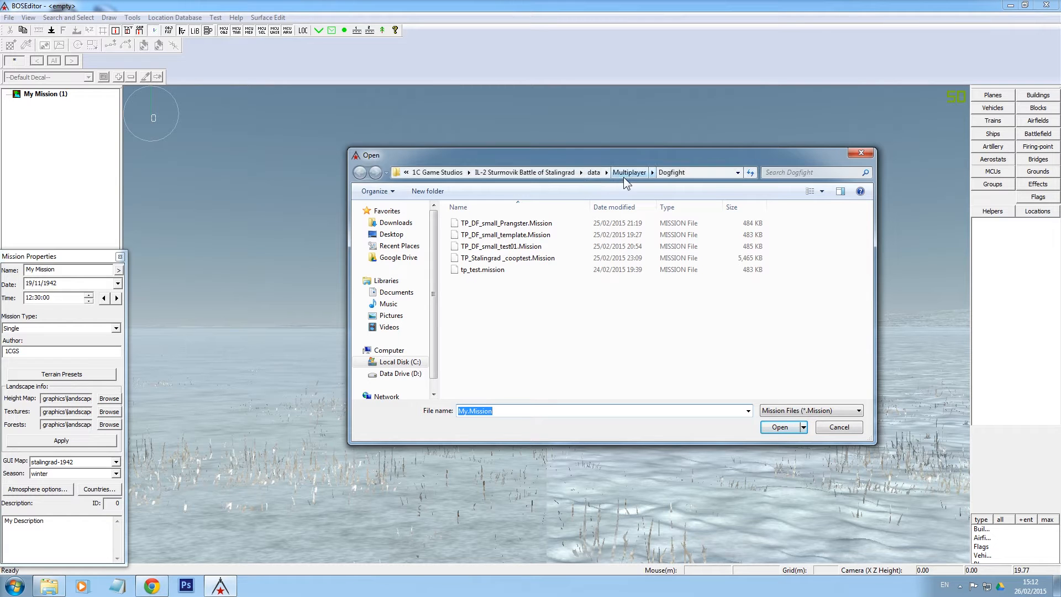
pyautogui.click(528, 237)
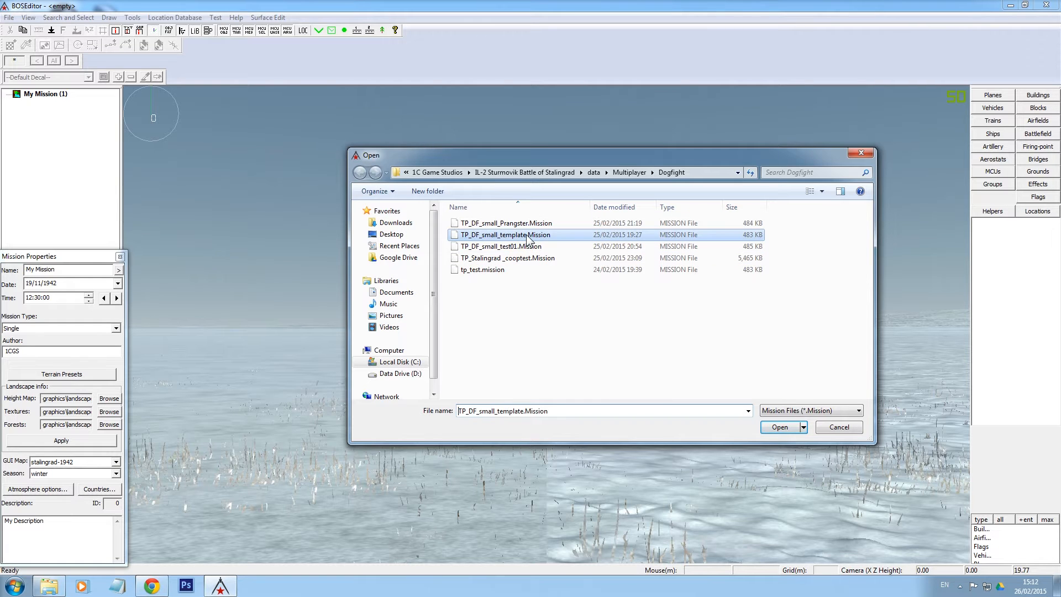
pyautogui.click(779, 427)
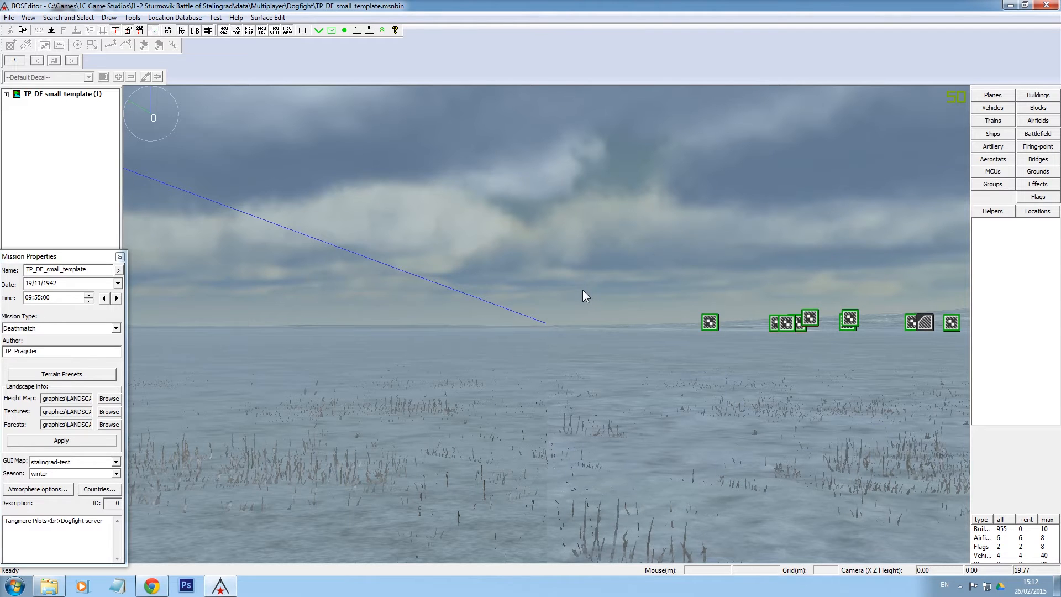
# Select the TP_DF_small_template mission in the object tree and shift the Mission Properties window inward from the screen edge
pyautogui.click(44, 94)
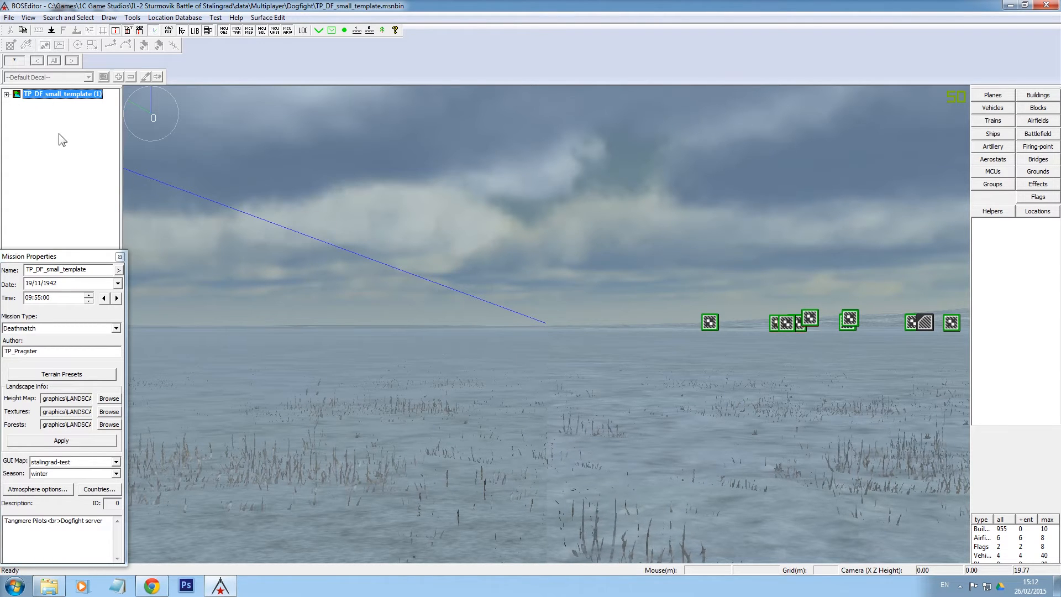
pyautogui.moveTo(78, 254)
pyautogui.mouseDown()
pyautogui.moveTo(98, 254)
pyautogui.moveTo(91, 249)
pyautogui.mouseUp()
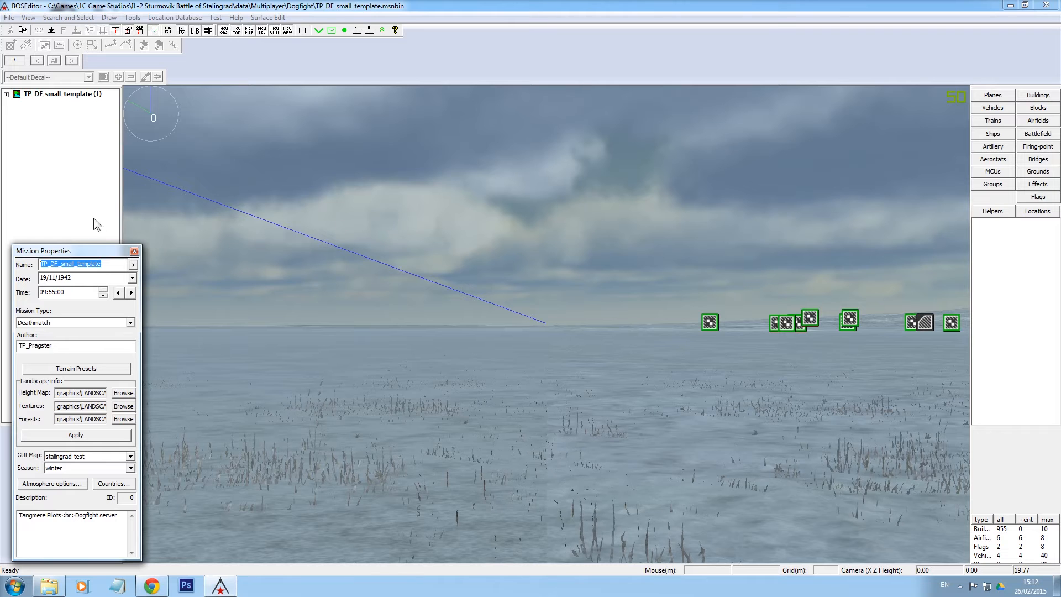
pyautogui.moveTo(68, 253); pyautogui.dragTo(100, 247)
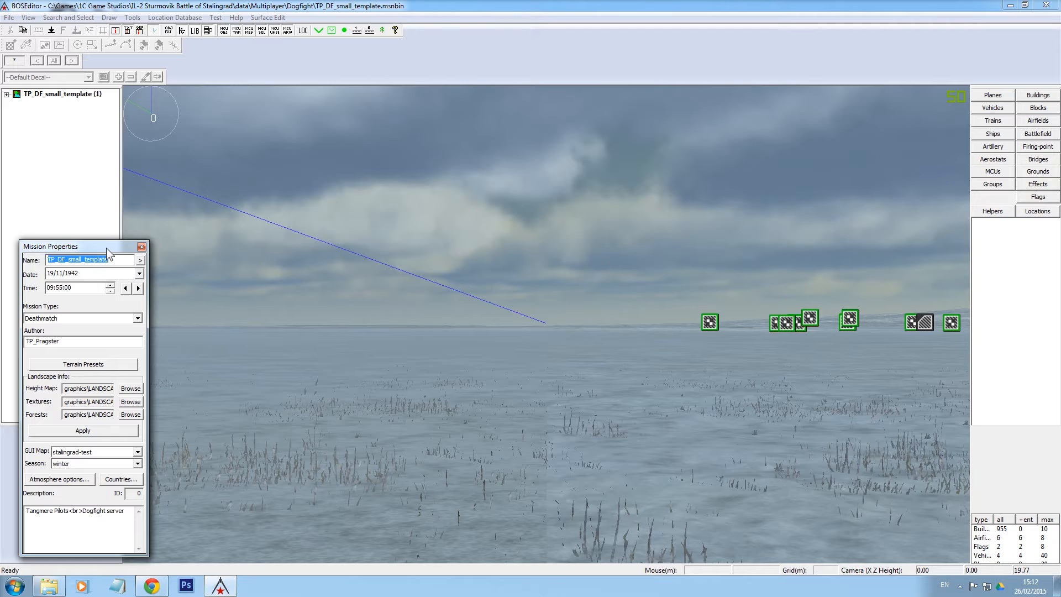
pyautogui.moveTo(111, 246); pyautogui.dragTo(117, 247)
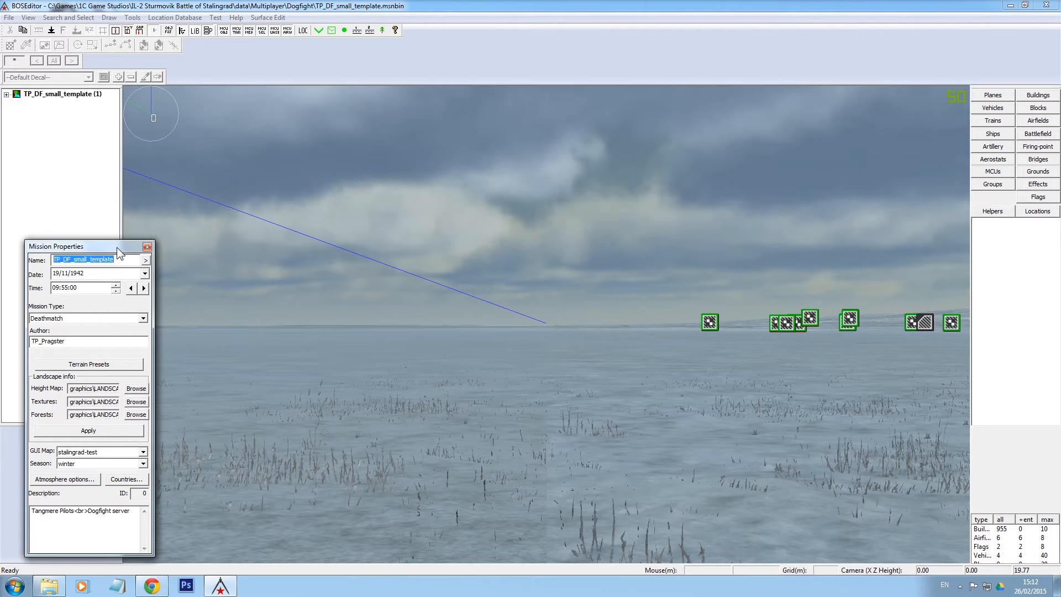
# Expand the mission tree, move the Mission Properties window clear of it, examine the object groups and collapse the tree again
pyautogui.click(6, 95)
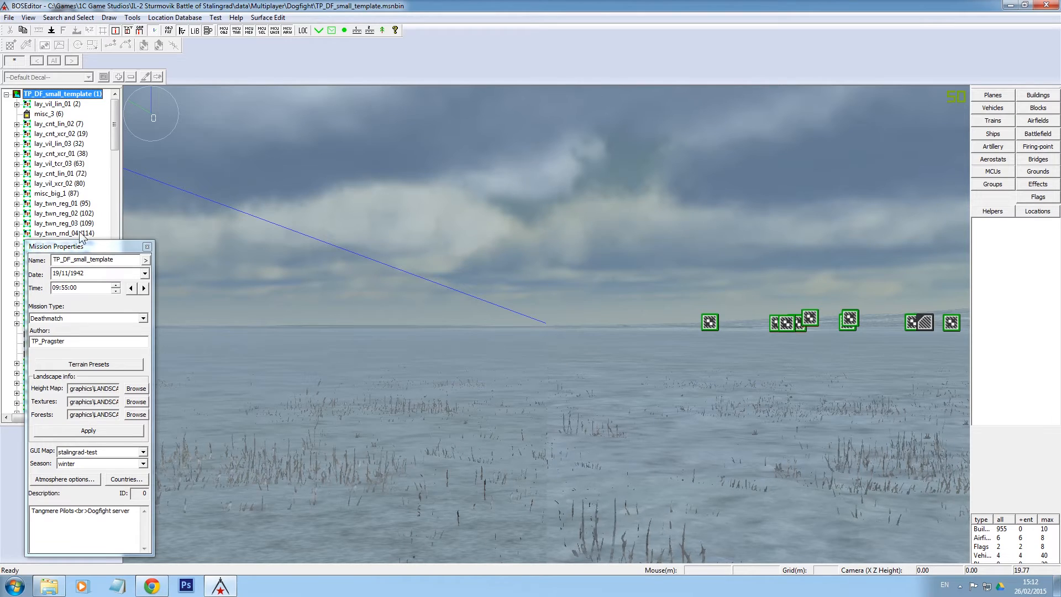
pyautogui.moveTo(94, 249); pyautogui.dragTo(230, 245)
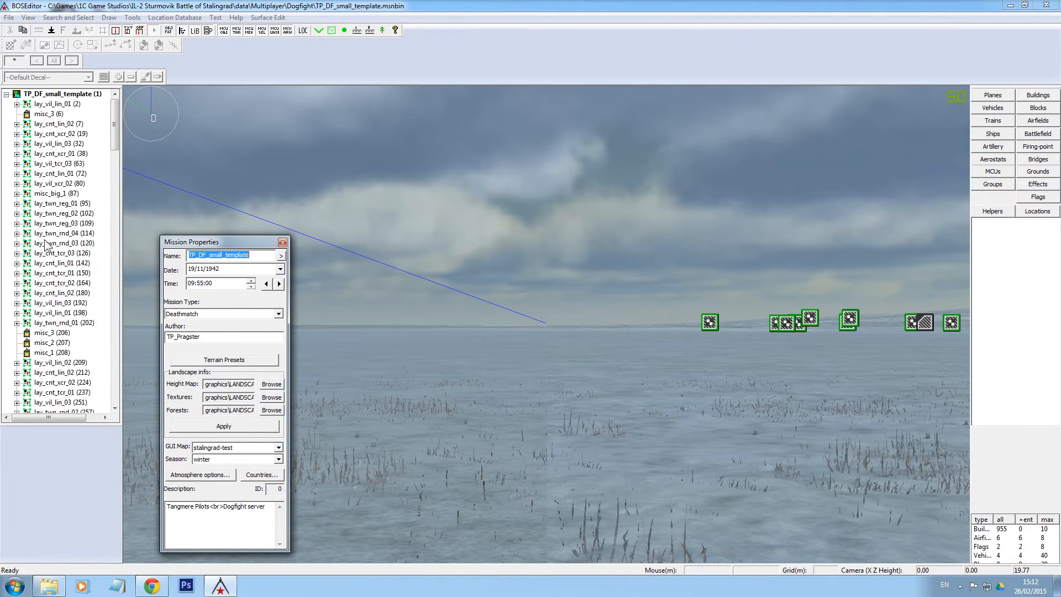
pyautogui.moveTo(114, 133)
pyautogui.mouseDown()
pyautogui.moveTo(114, 364)
pyautogui.moveTo(118, 120)
pyautogui.mouseUp()
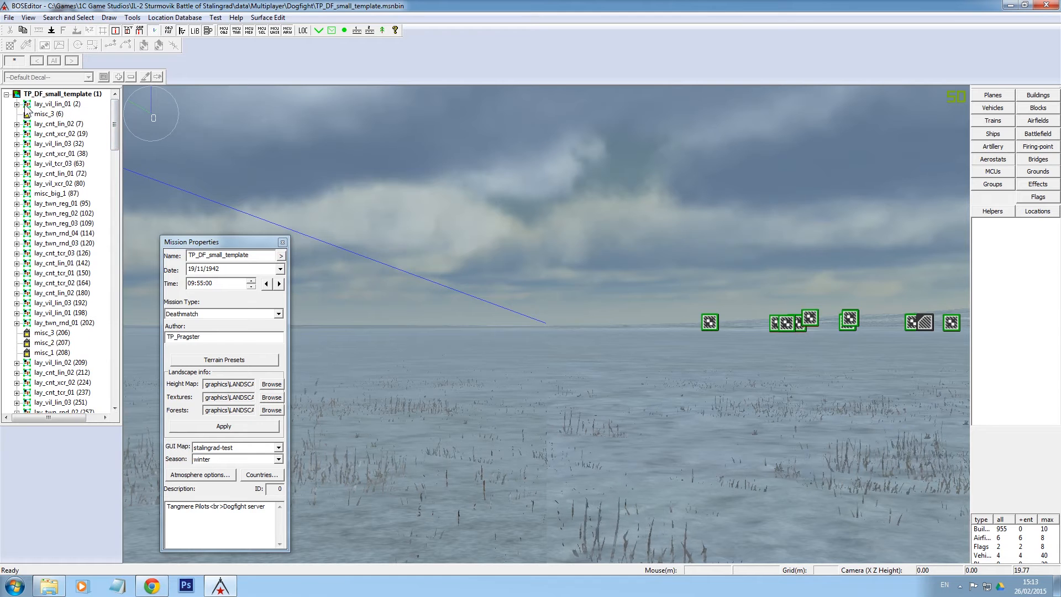
pyautogui.click(6, 95)
pyautogui.click(46, 95)
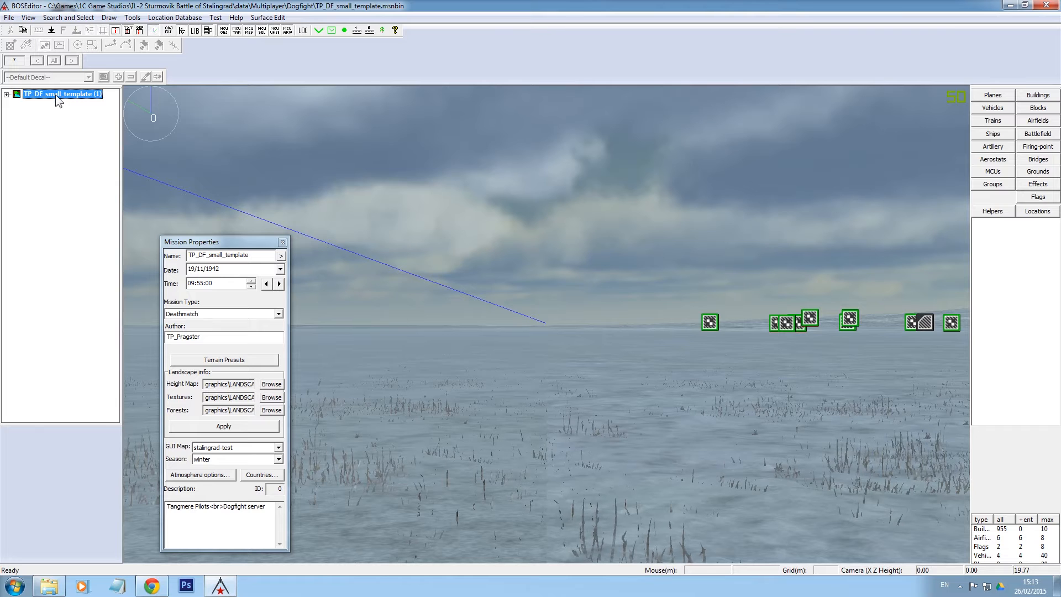
# Reposition the Mission Properties window just below the collapsed mission entry
pyautogui.moveTo(225, 243); pyautogui.dragTo(115, 241)
pyautogui.click(51, 95)
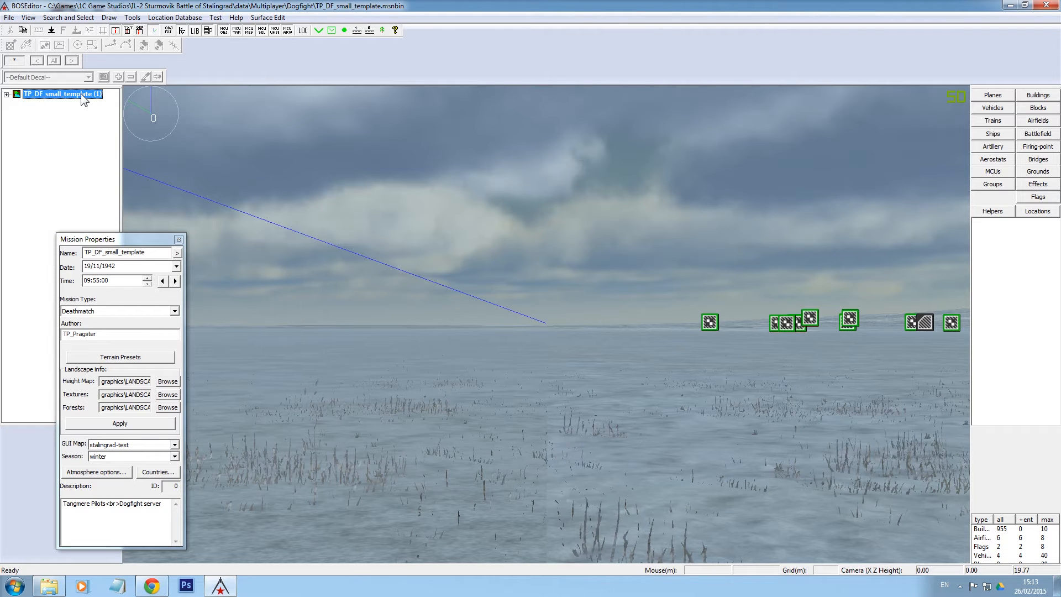
pyautogui.moveTo(122, 238)
pyautogui.mouseDown()
pyautogui.moveTo(103, 234)
pyautogui.moveTo(108, 248)
pyautogui.mouseUp()
# Set the mission date to 20/11/1942
pyautogui.click(112, 253)
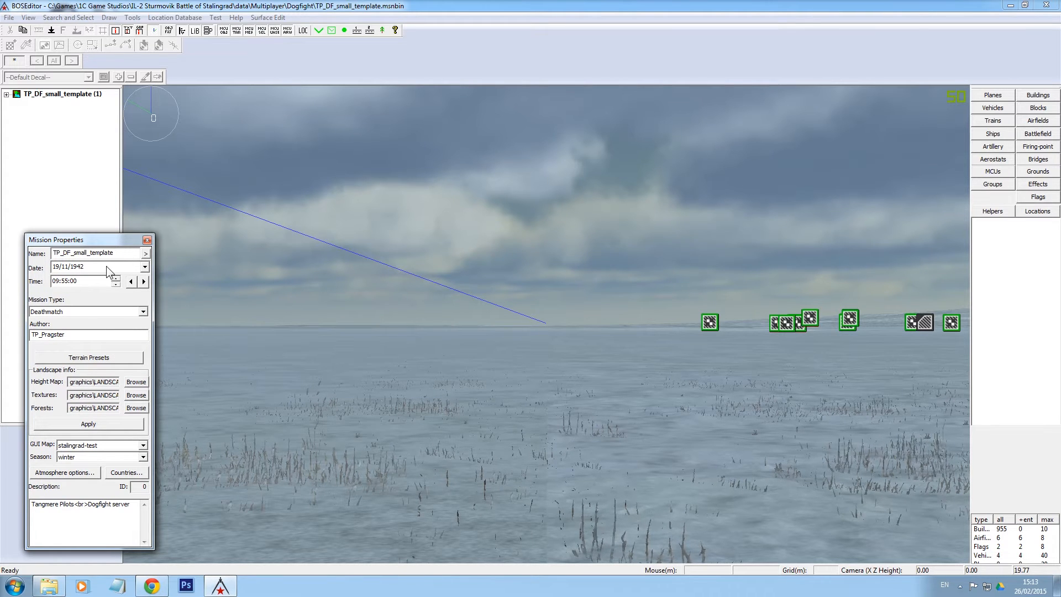
pyautogui.click(145, 267)
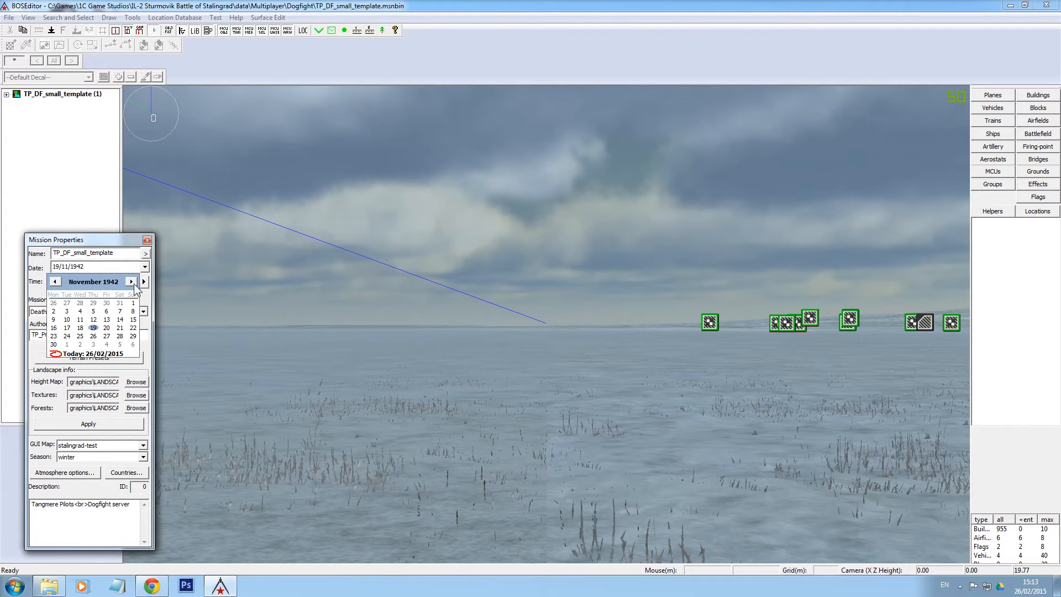
pyautogui.click(107, 328)
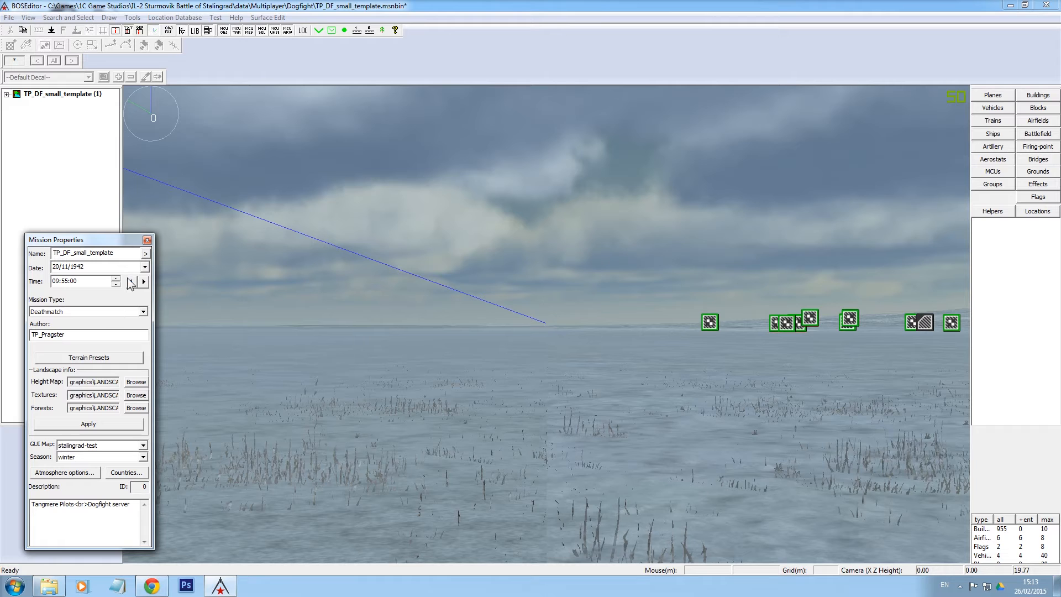
# Try advancing the mission time to 12:55:00 and bring it back to 09:55:00
pyautogui.click(55, 281)
pyautogui.click(116, 279)
pyautogui.click(116, 279)
pyautogui.click(116, 278)
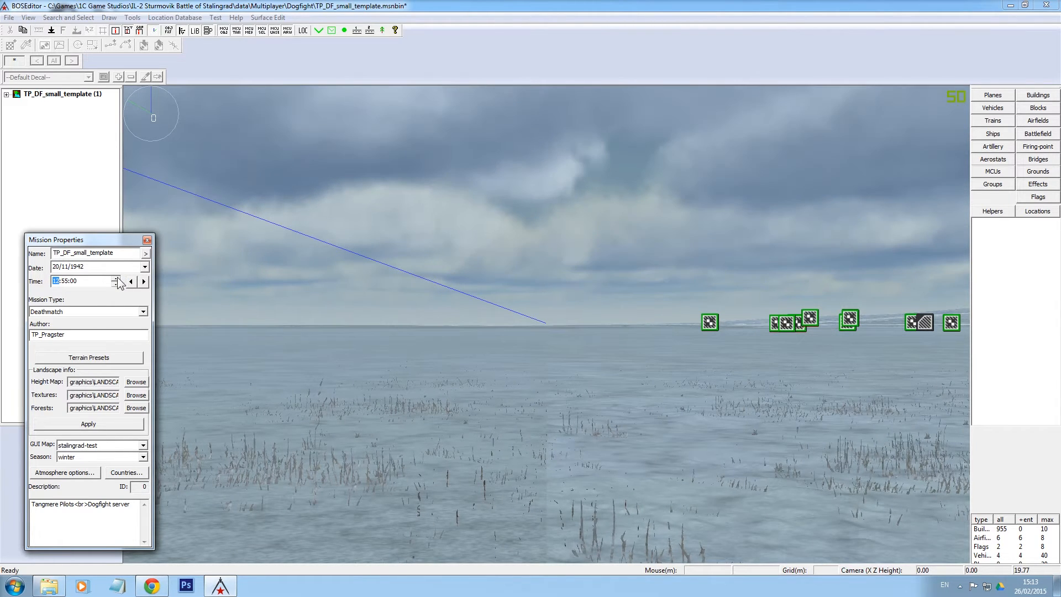
pyautogui.click(116, 284)
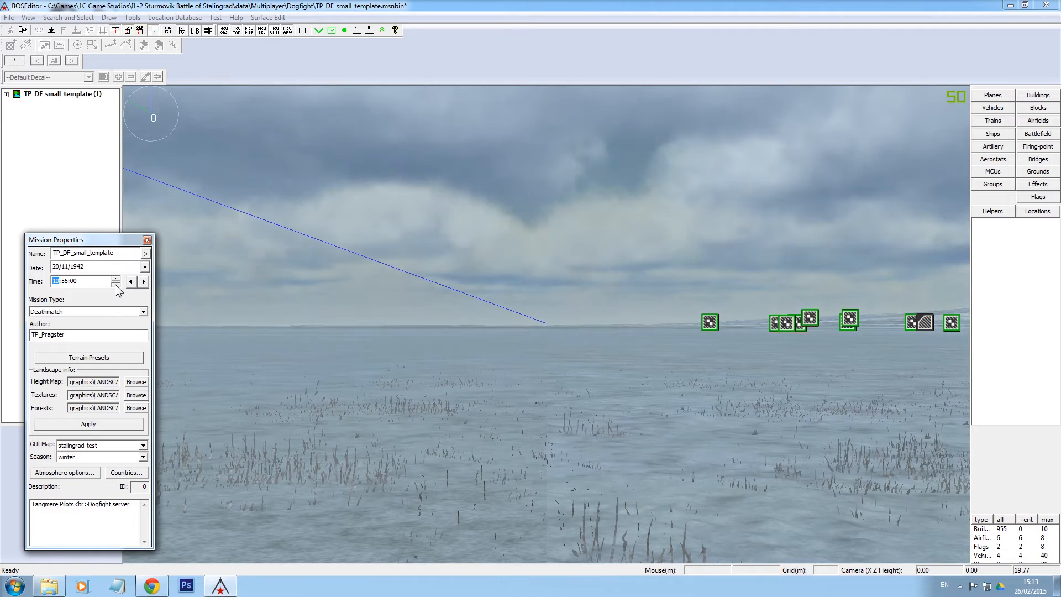
pyautogui.click(116, 284)
pyautogui.click(116, 284)
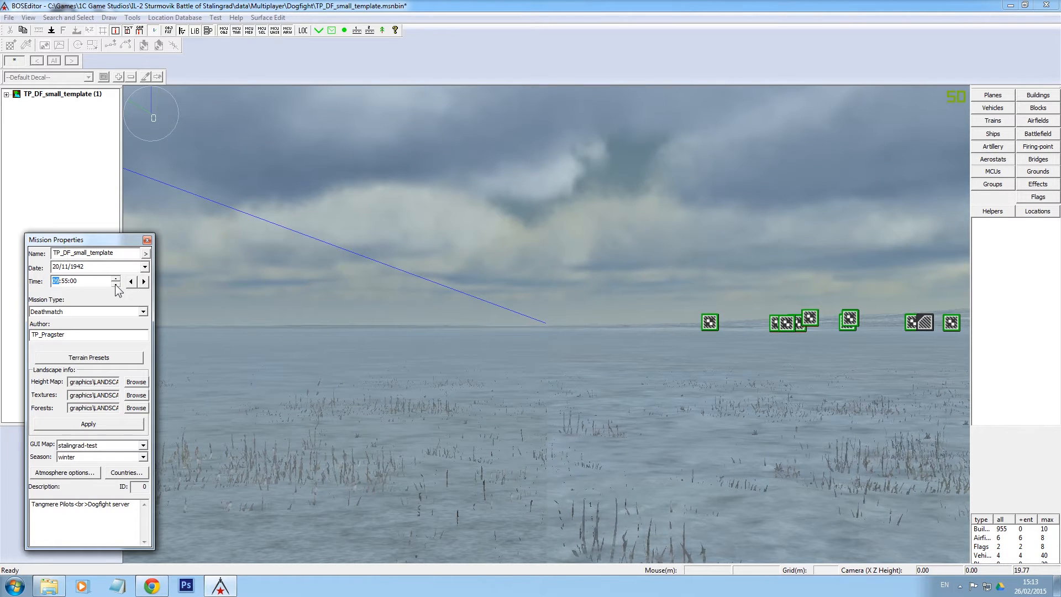
# Examine the choices offered for the mission's type, terrain preset and season
pyautogui.click(144, 311)
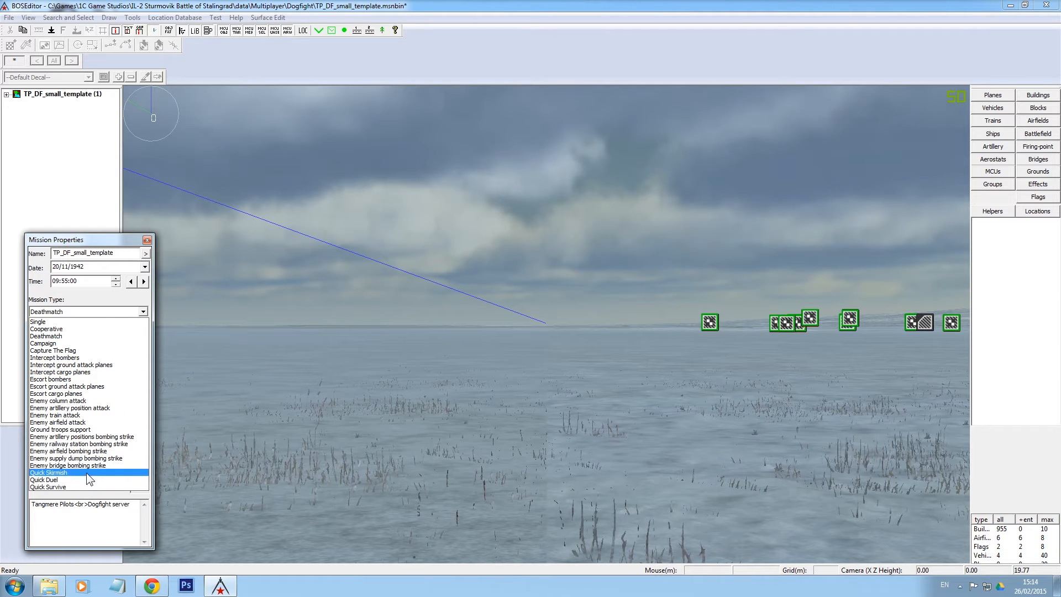
pyautogui.click(111, 505)
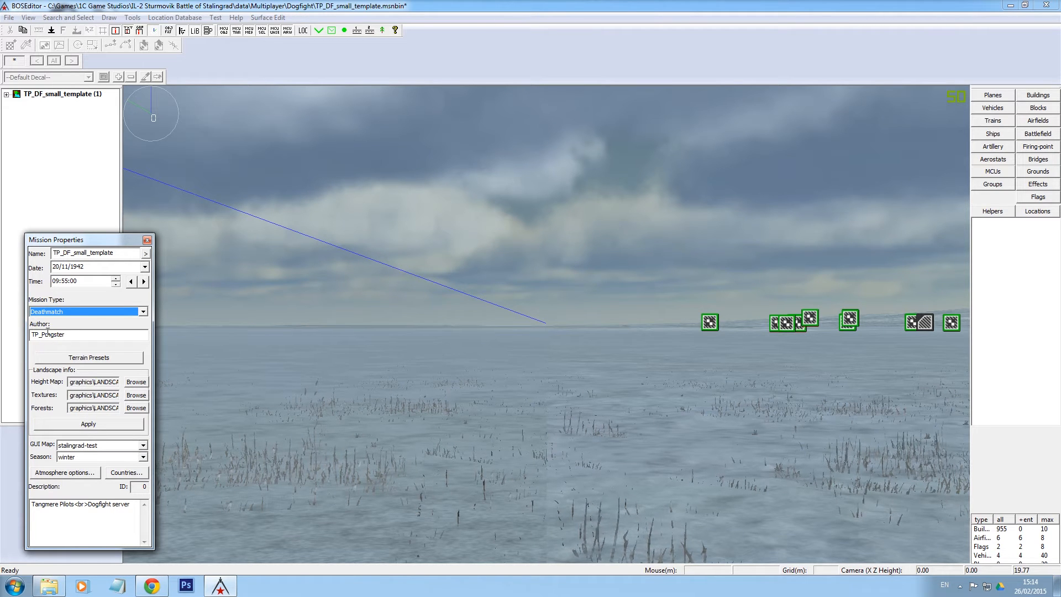
pyautogui.click(110, 357)
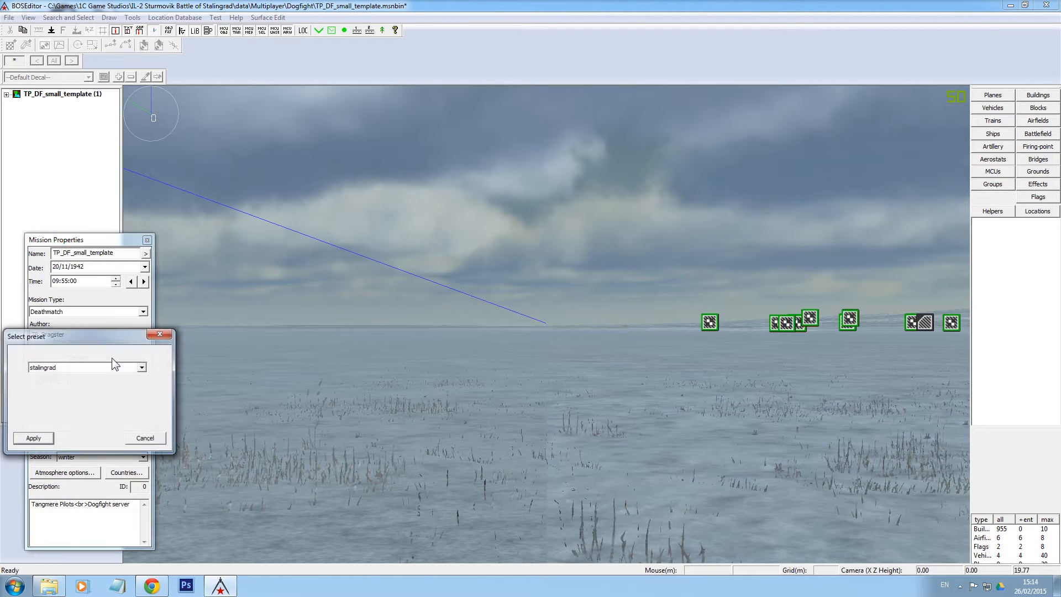
pyautogui.click(143, 368)
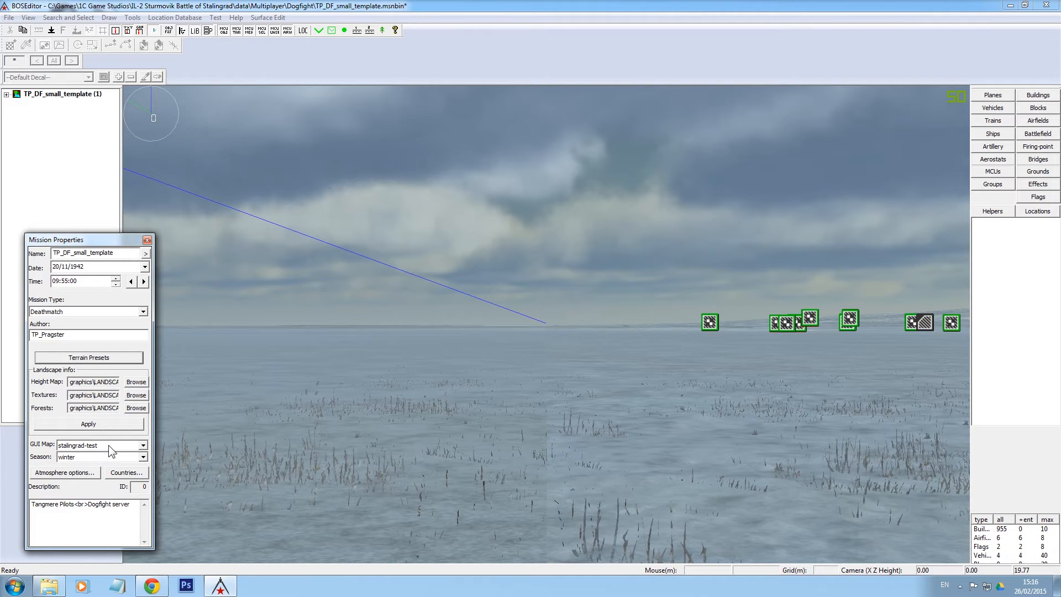
pyautogui.click(80, 458)
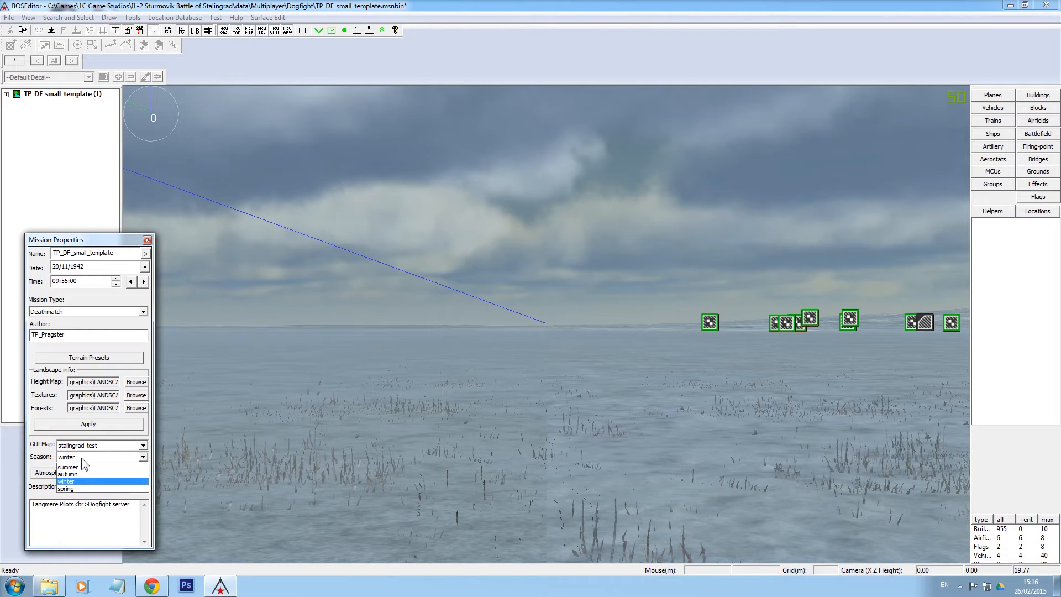
pyautogui.click(45, 462)
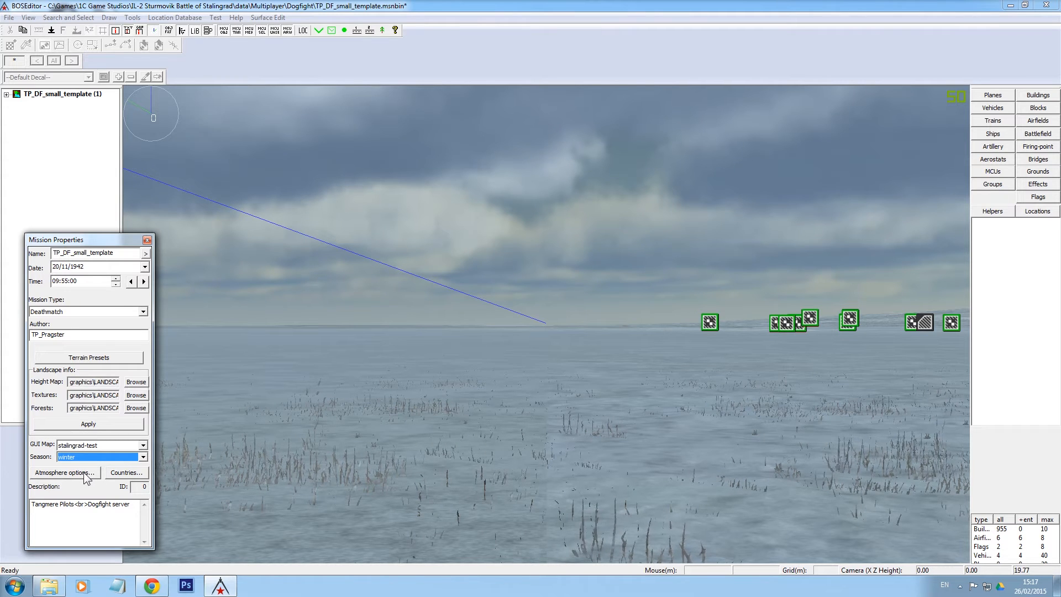
# Set the mission's clouds to 02_medium_03 with precipitation type No, and apply the atmosphere options
pyautogui.click(64, 472)
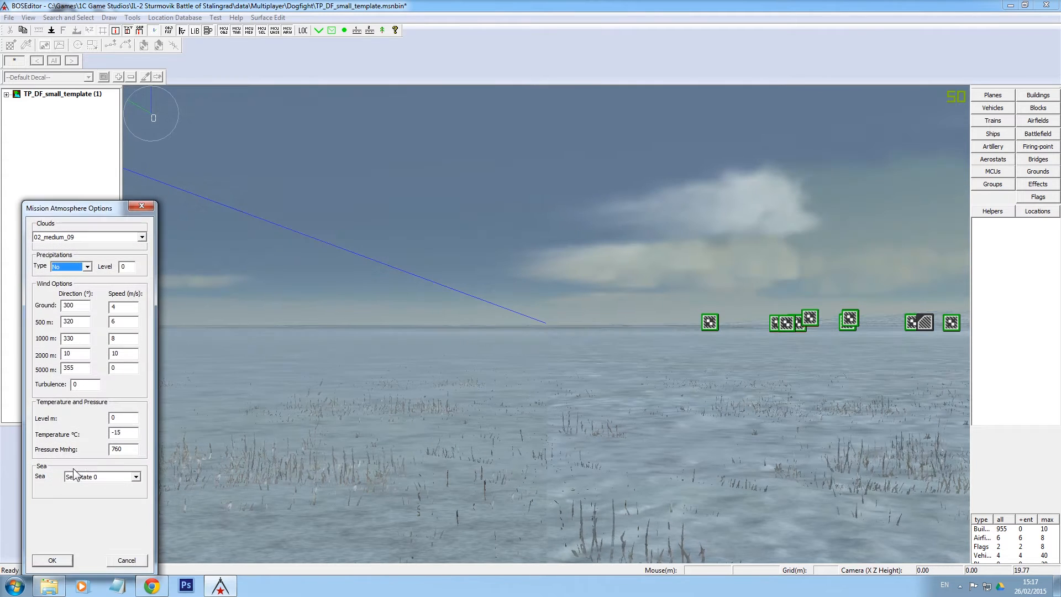
pyautogui.click(142, 237)
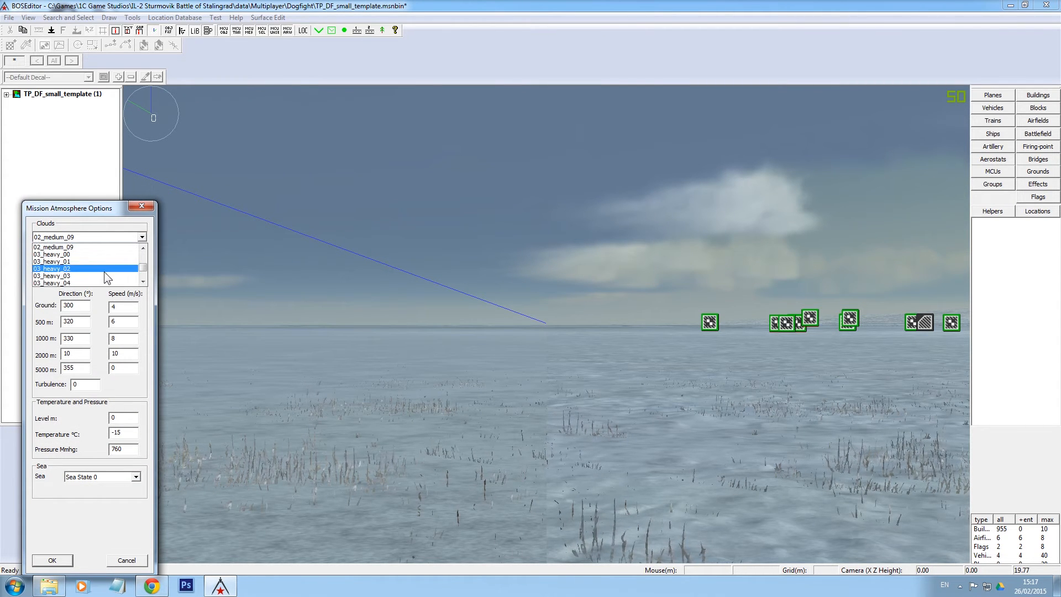
pyautogui.scroll(2, 99, 271)
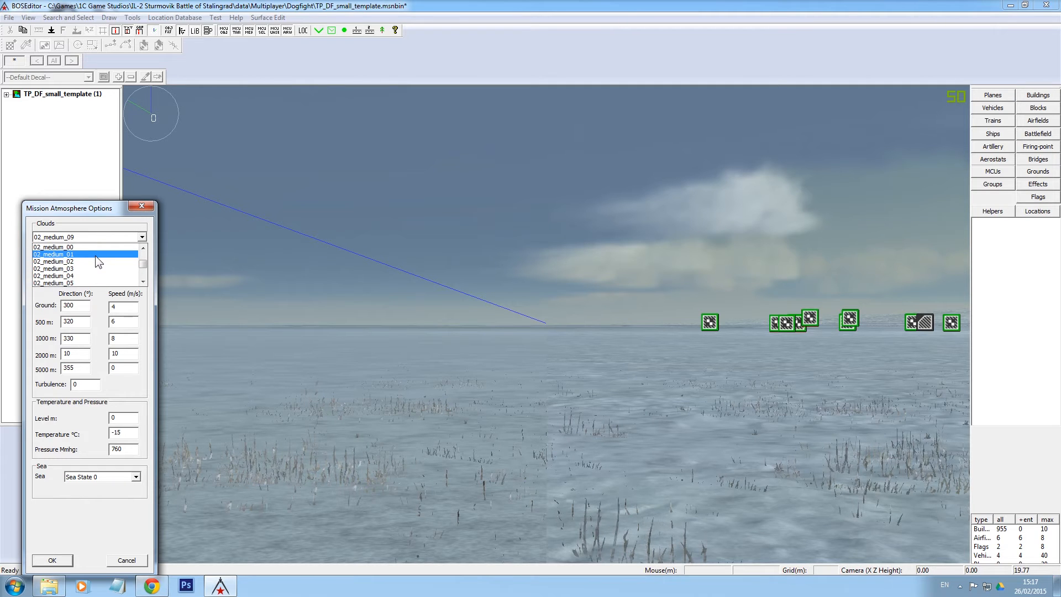
pyautogui.click(95, 268)
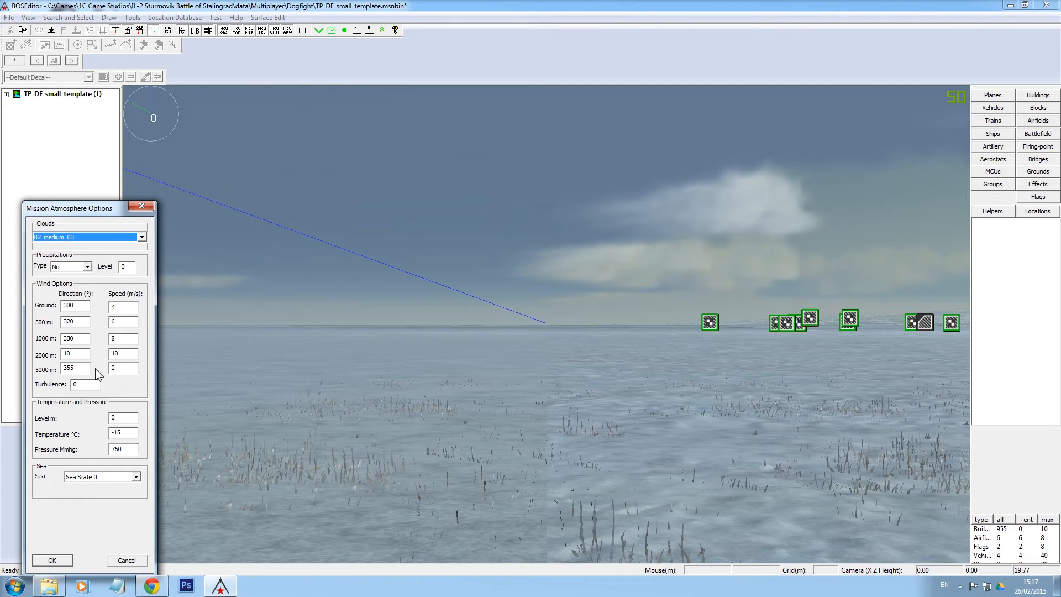
pyautogui.click(87, 267)
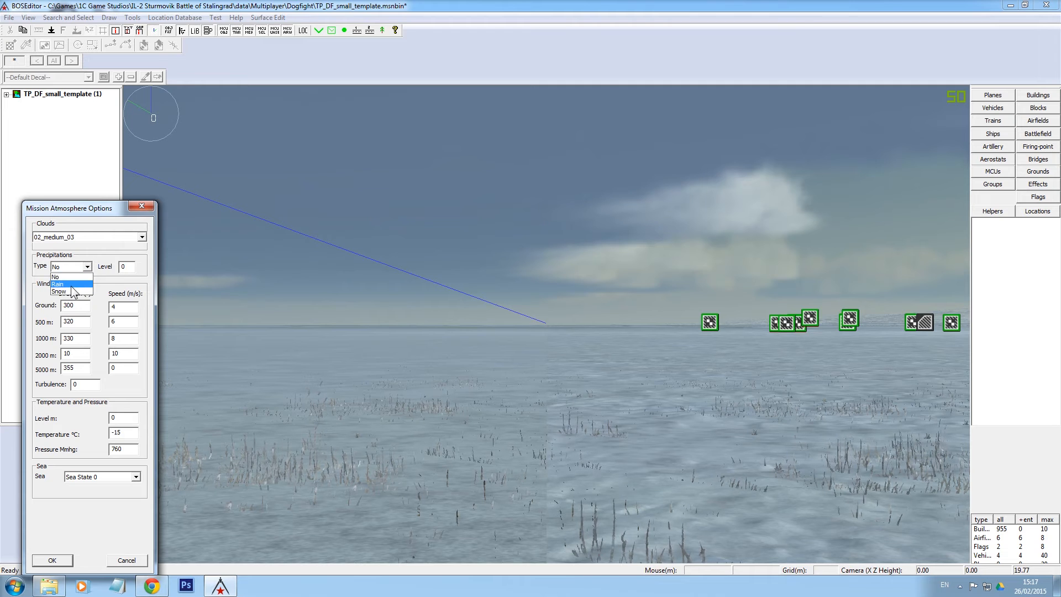
pyautogui.click(119, 383)
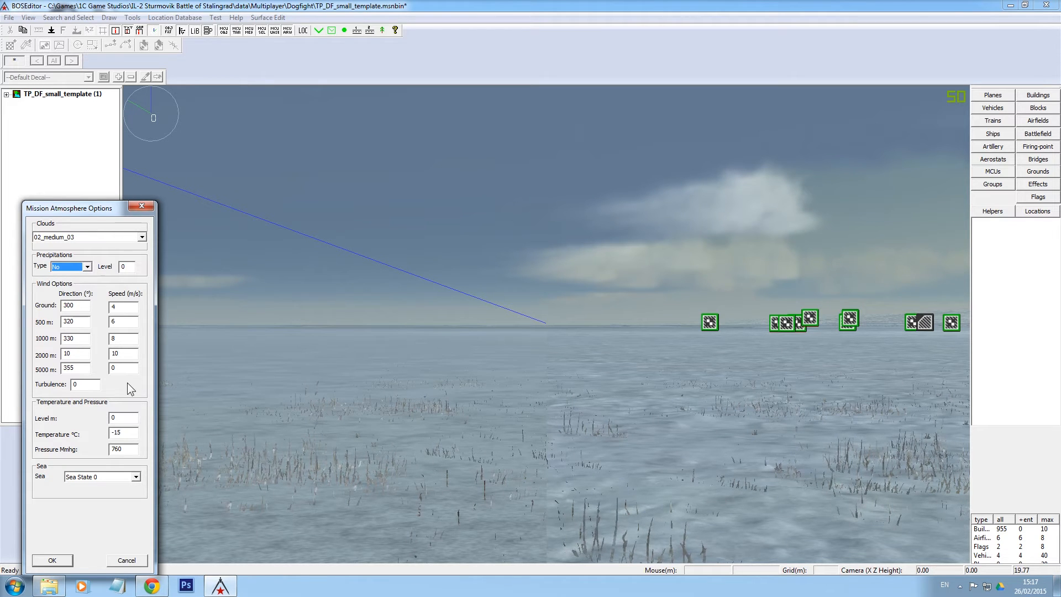
pyautogui.click(117, 309)
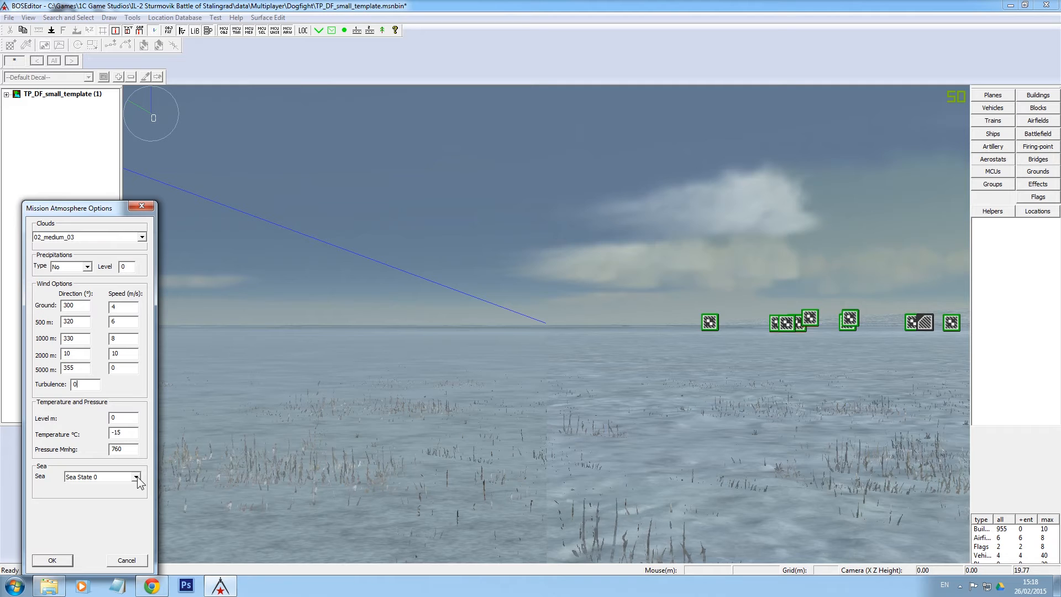
pyautogui.click(53, 561)
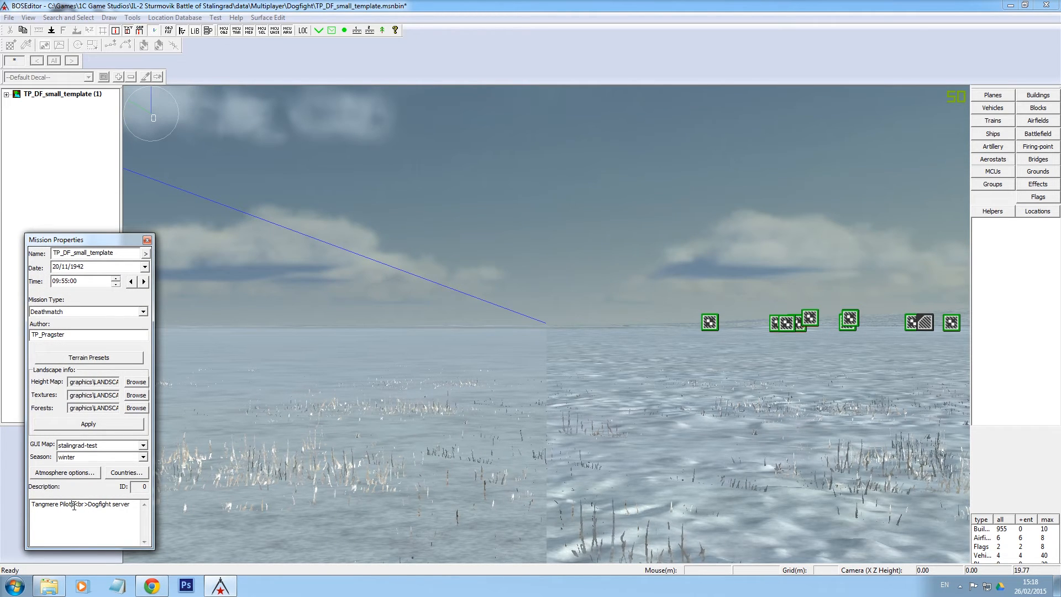
# Examine how the mission description separates "Tangmere Pilots" and "Dogfight server" with a <br> tag
pyautogui.moveTo(74, 505); pyautogui.dragTo(29, 506)
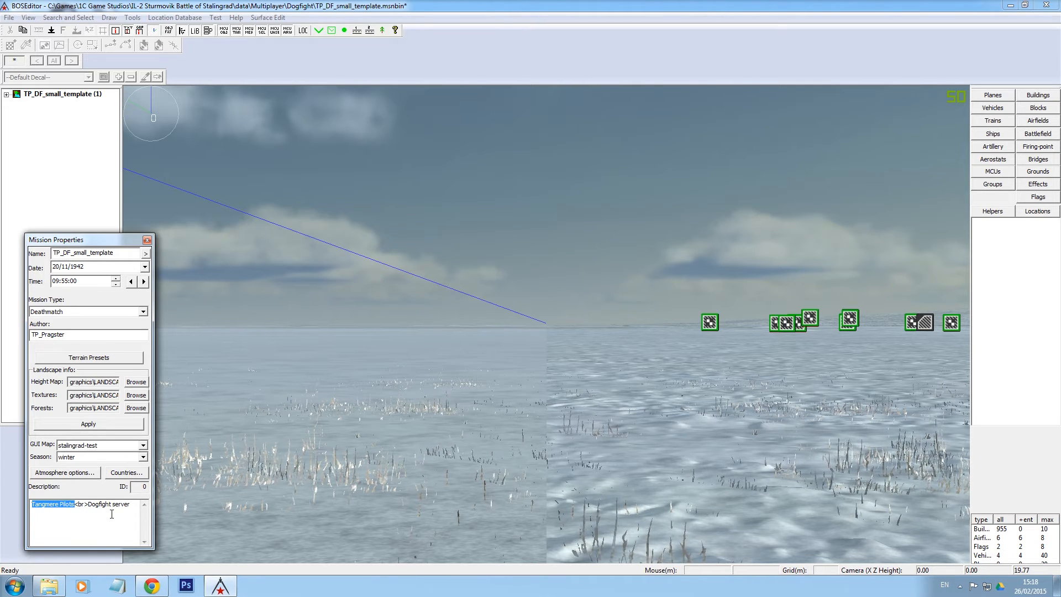
pyautogui.click(87, 503)
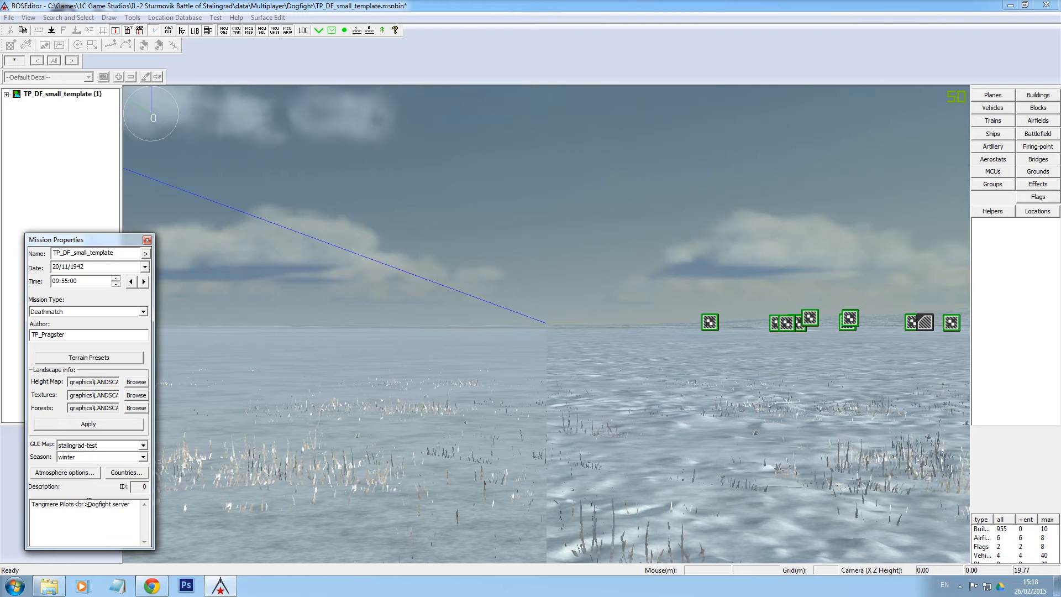
# Look around the snowy terrain in the perspective view, varying the camera's direction and height
pyautogui.click(134, 505)
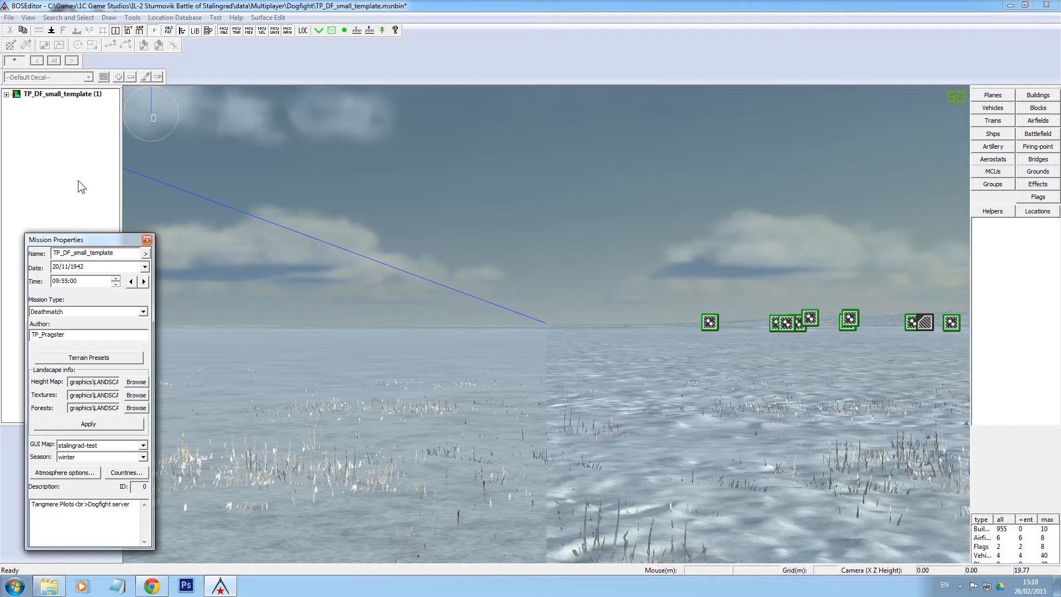
pyautogui.click(270, 197)
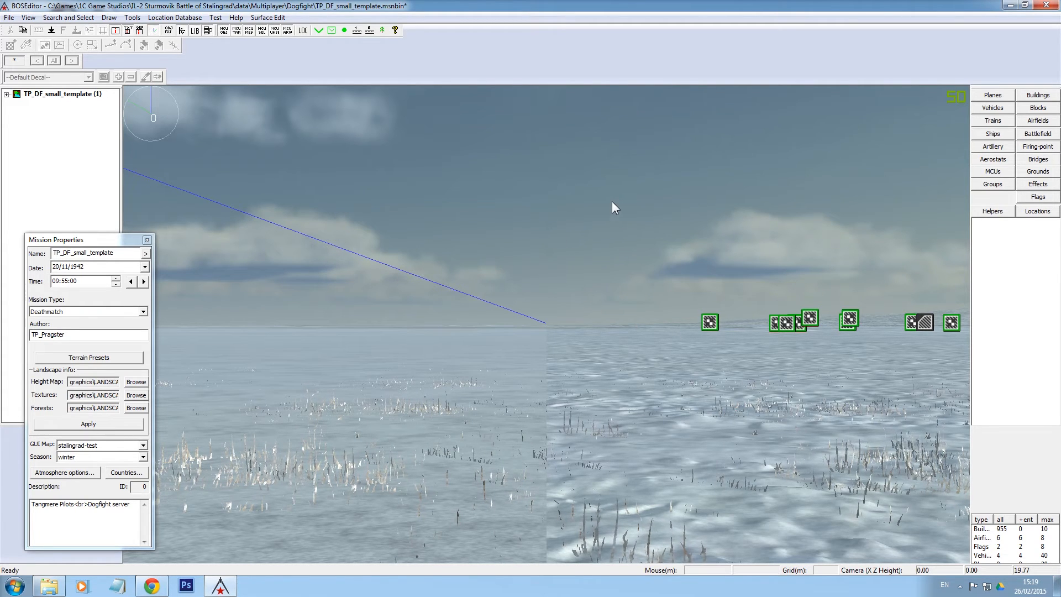
pyautogui.moveTo(611, 190); pyautogui.dragTo(645, 182, button='middle')
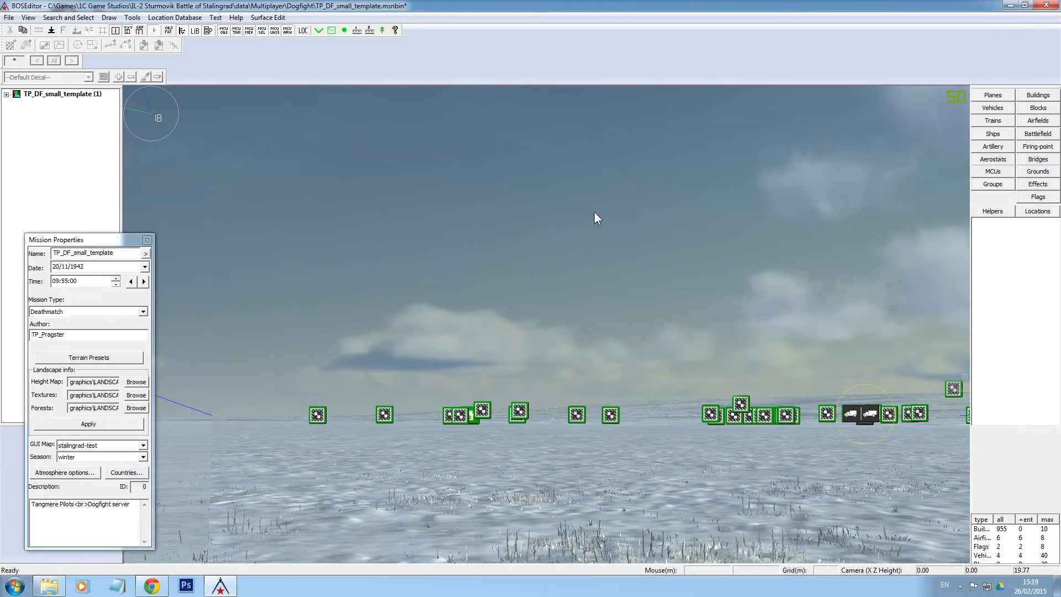
pyautogui.moveTo(588, 285); pyautogui.dragTo(486, 355, button='right')
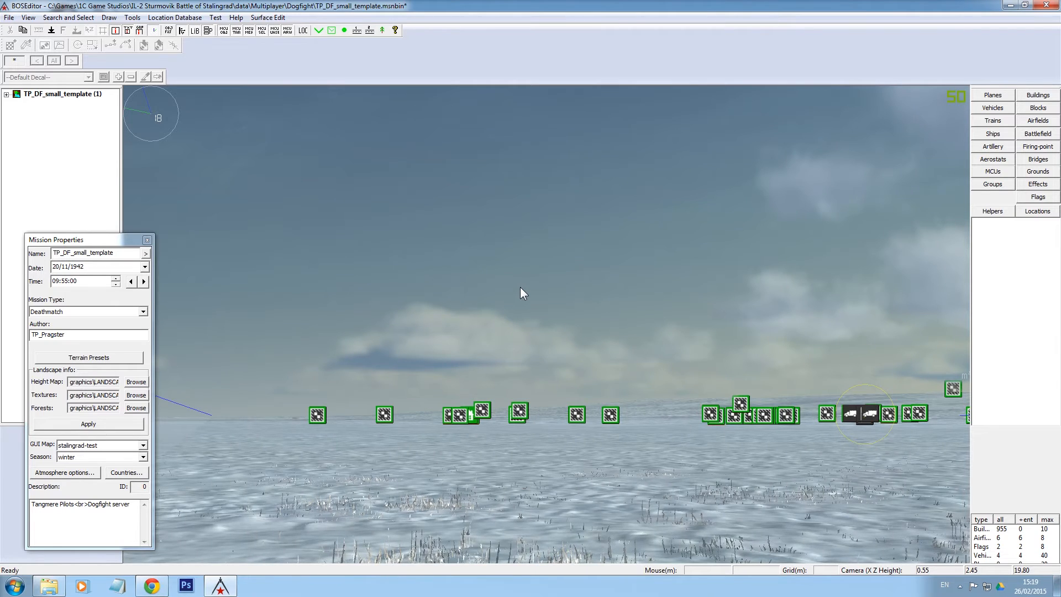
pyautogui.scroll(-4, 520, 287)
pyautogui.scroll(-6, 522, 320)
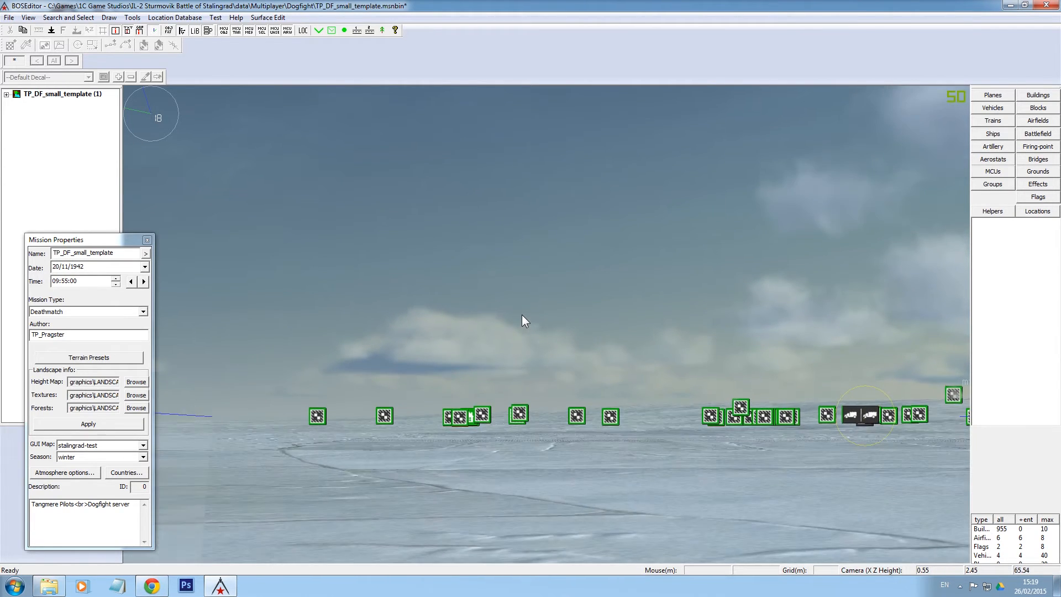
pyautogui.scroll(6, 521, 316)
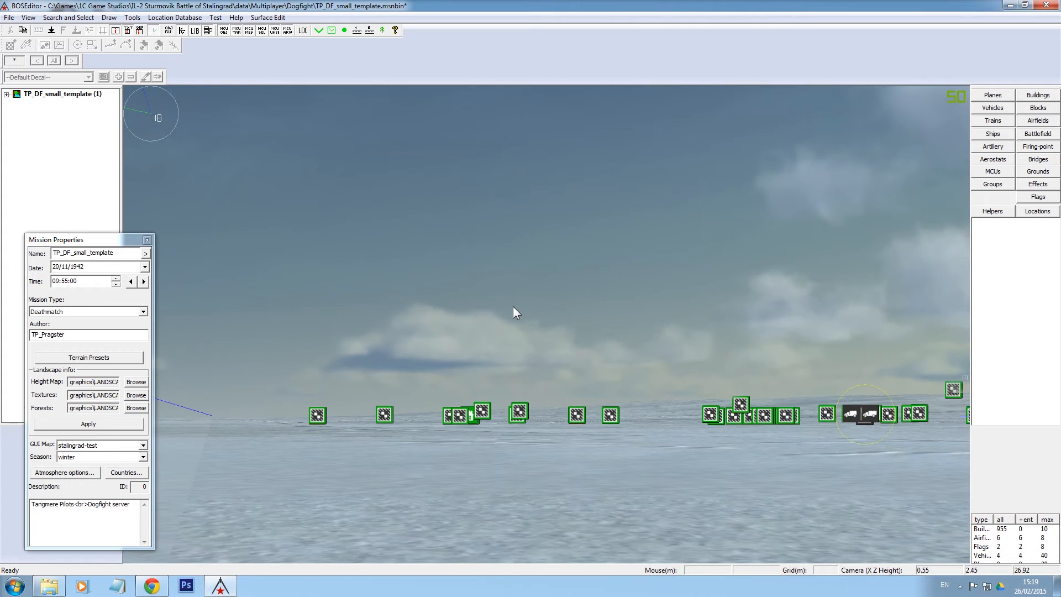
pyautogui.scroll(2, 512, 312)
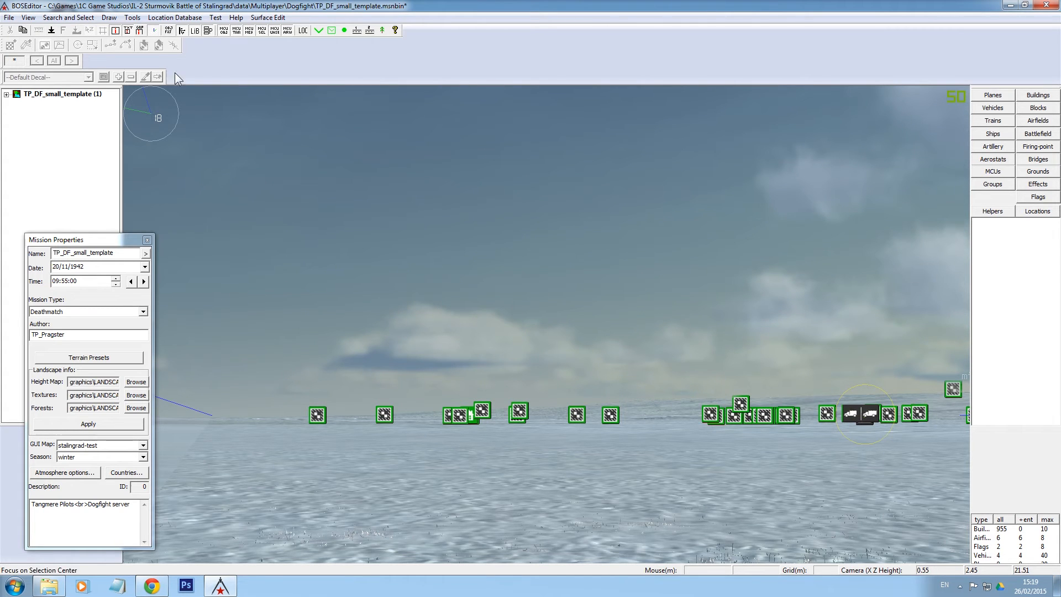
# Switch to the top-down orthographic view and bring up the blue airfield near the middle of the map
pyautogui.click(52, 31)
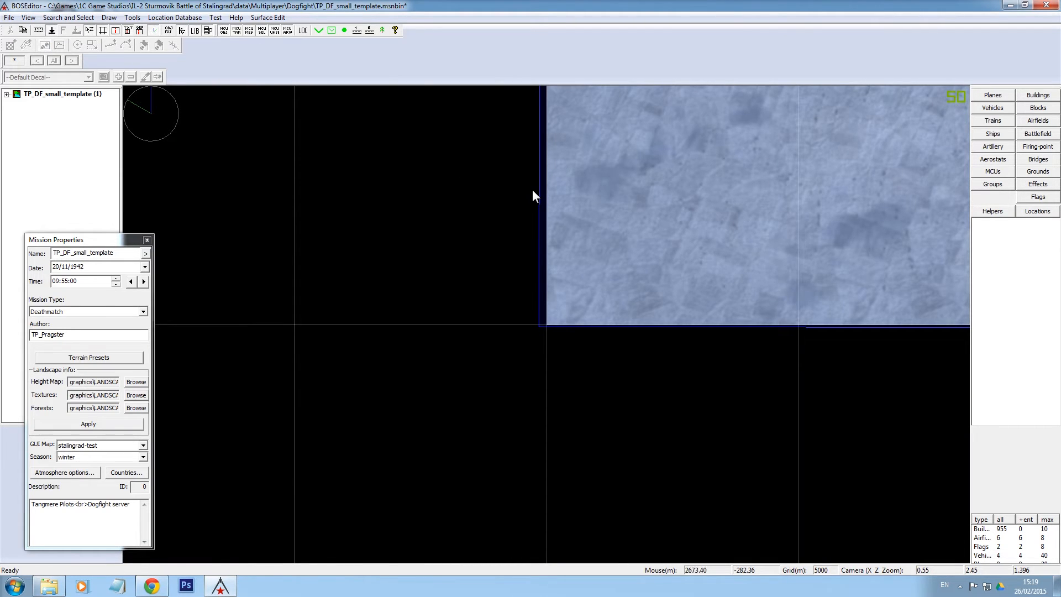
pyautogui.scroll(-2, 532, 194)
pyautogui.moveTo(683, 162); pyautogui.dragTo(353, 423, button='right')
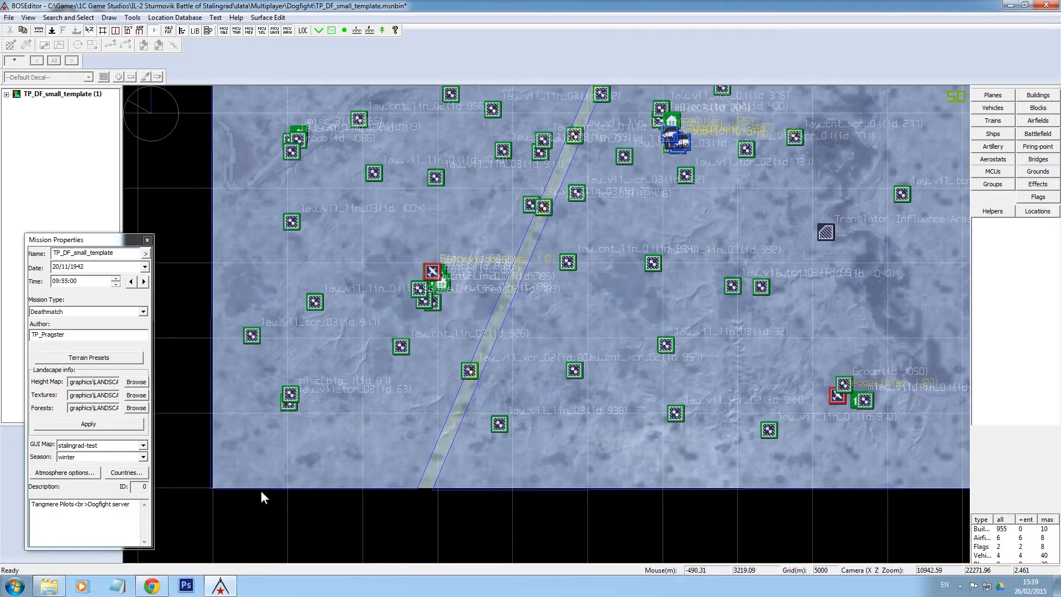
pyautogui.moveTo(616, 255); pyautogui.dragTo(438, 476, button='right')
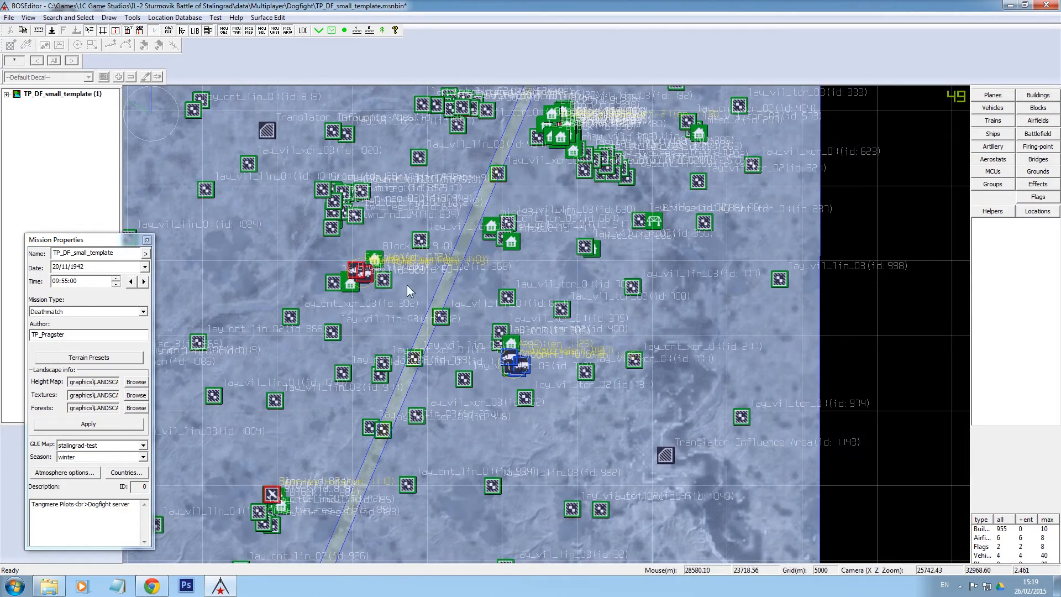
pyautogui.moveTo(389, 303); pyautogui.dragTo(401, 308, button='right')
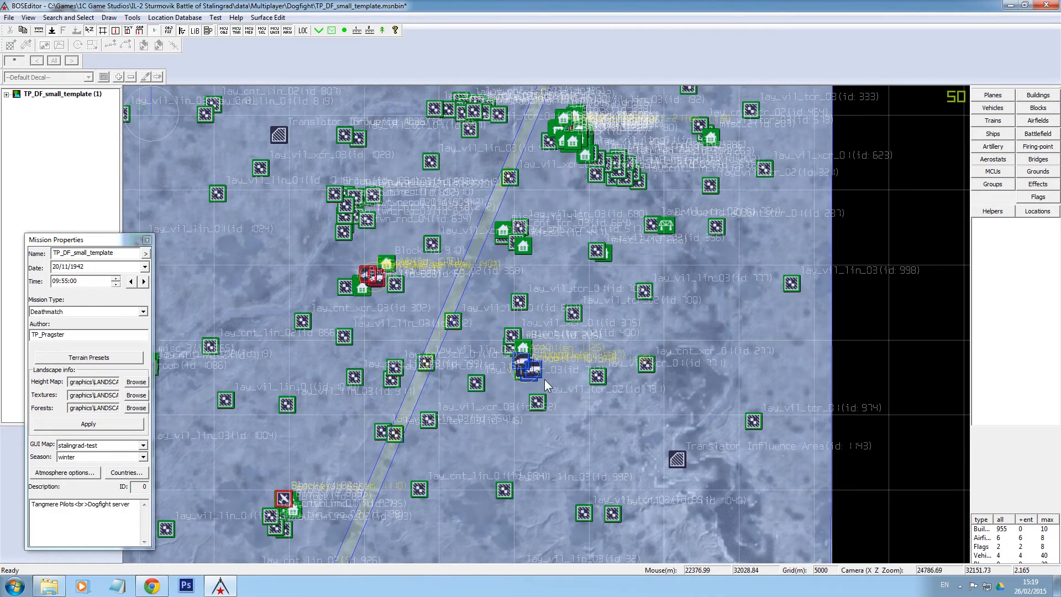
pyautogui.scroll(2, 545, 379)
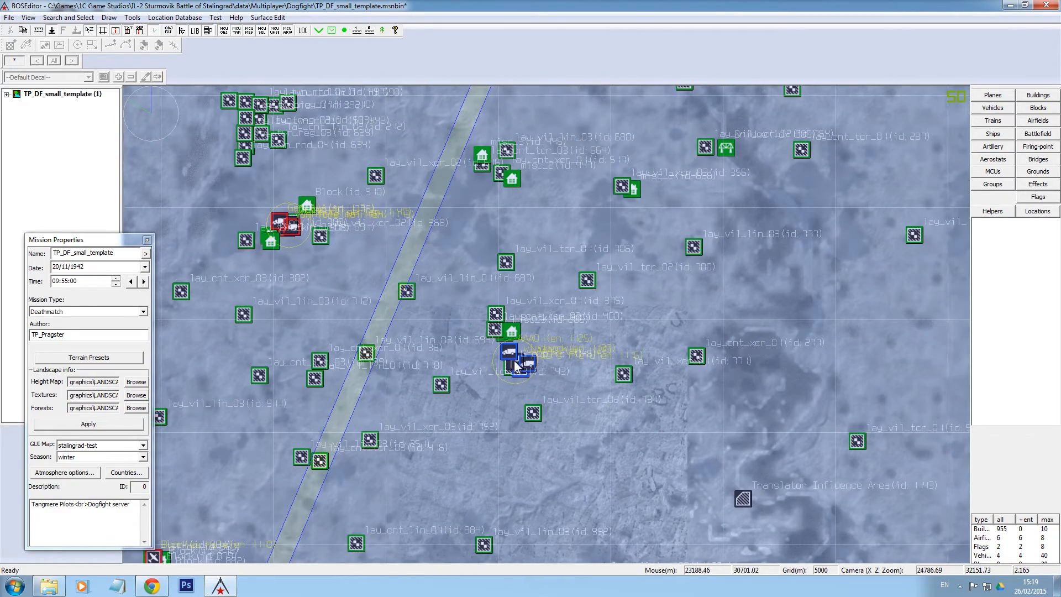
pyautogui.scroll(-2, 515, 365)
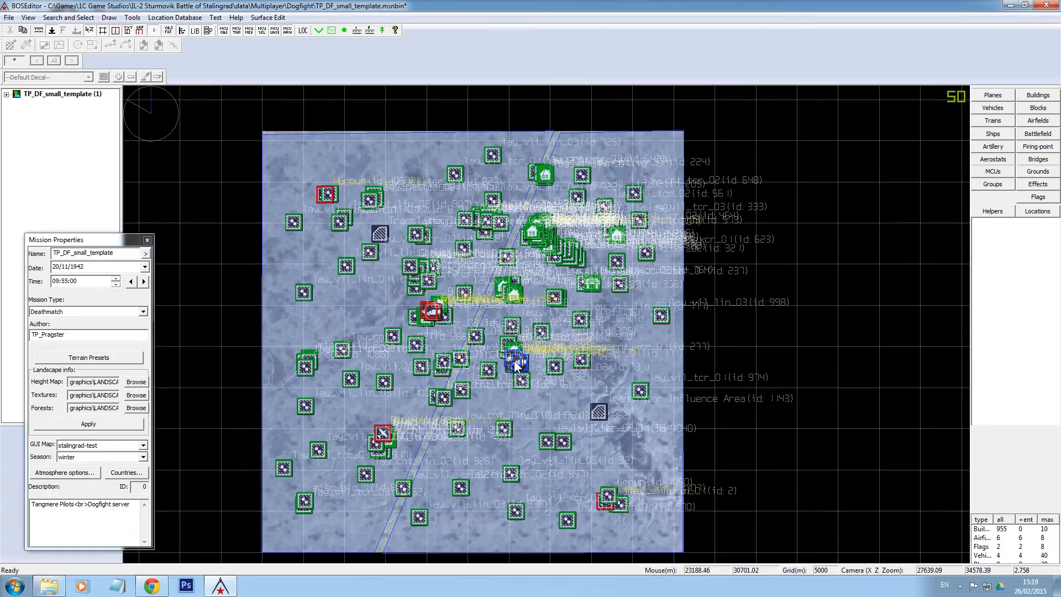
pyautogui.scroll(3, 515, 364)
pyautogui.scroll(-3, 515, 365)
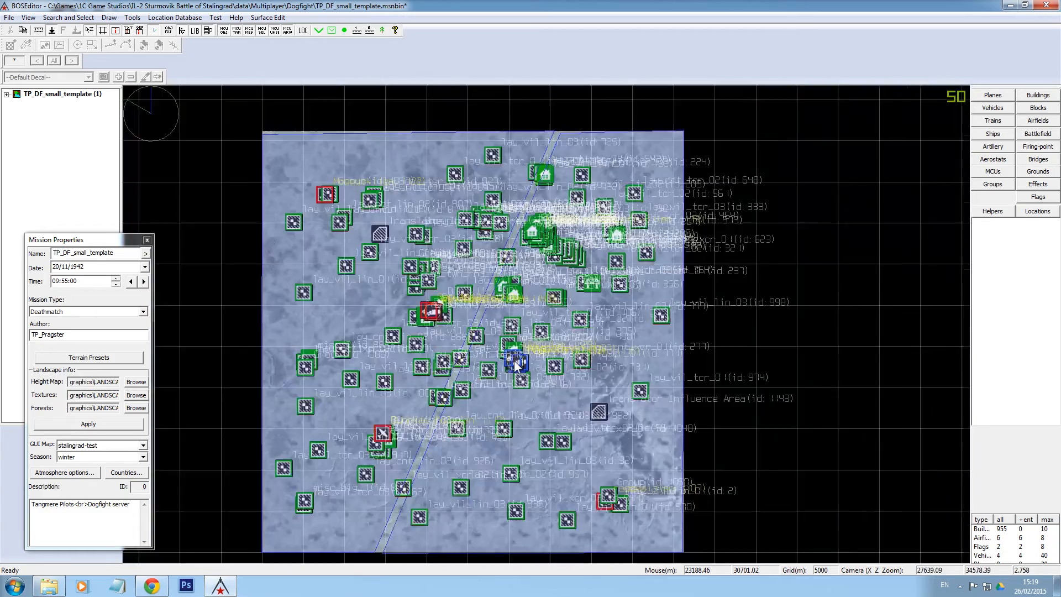
pyautogui.scroll(10, 514, 360)
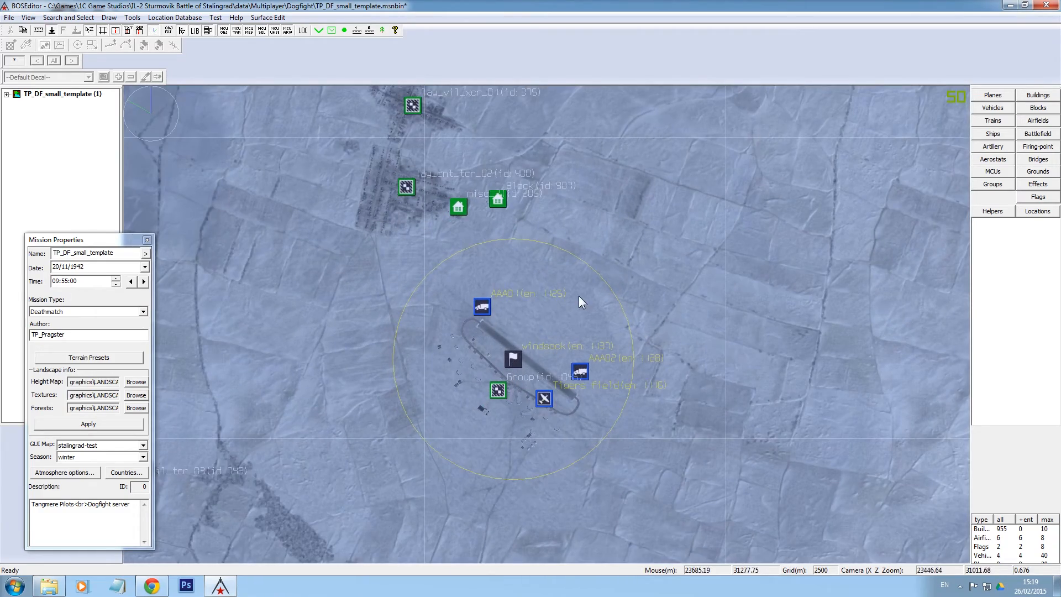
# Check the properties of the AAA01 vehicle and examine the windsock and other objects around the blue airfield
pyautogui.moveTo(578, 296); pyautogui.dragTo(549, 275, button='right')
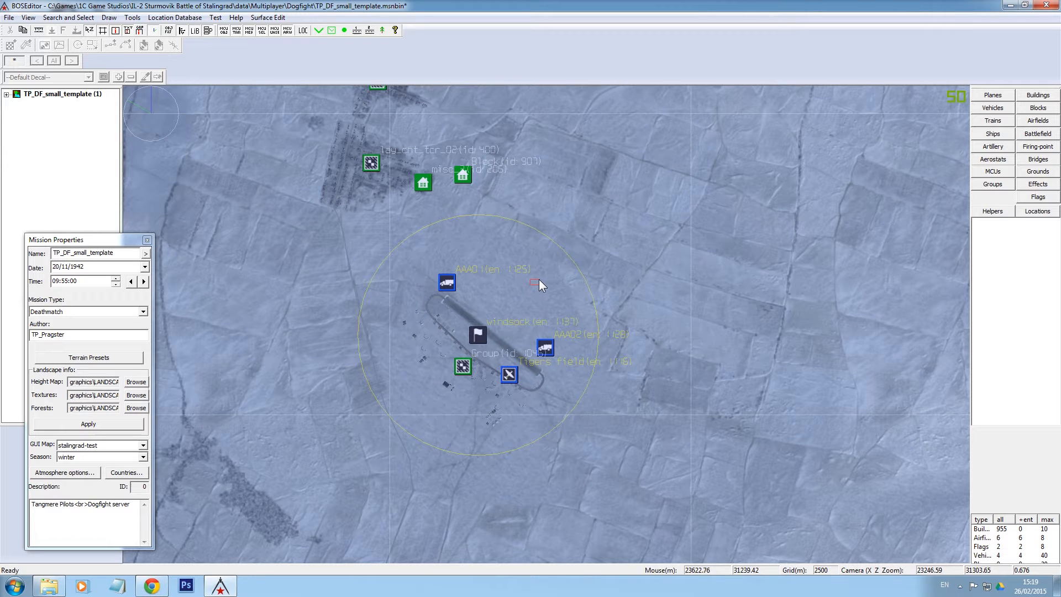
pyautogui.moveTo(488, 270); pyautogui.dragTo(558, 206)
pyautogui.scroll(3, 452, 313)
pyautogui.click(443, 269)
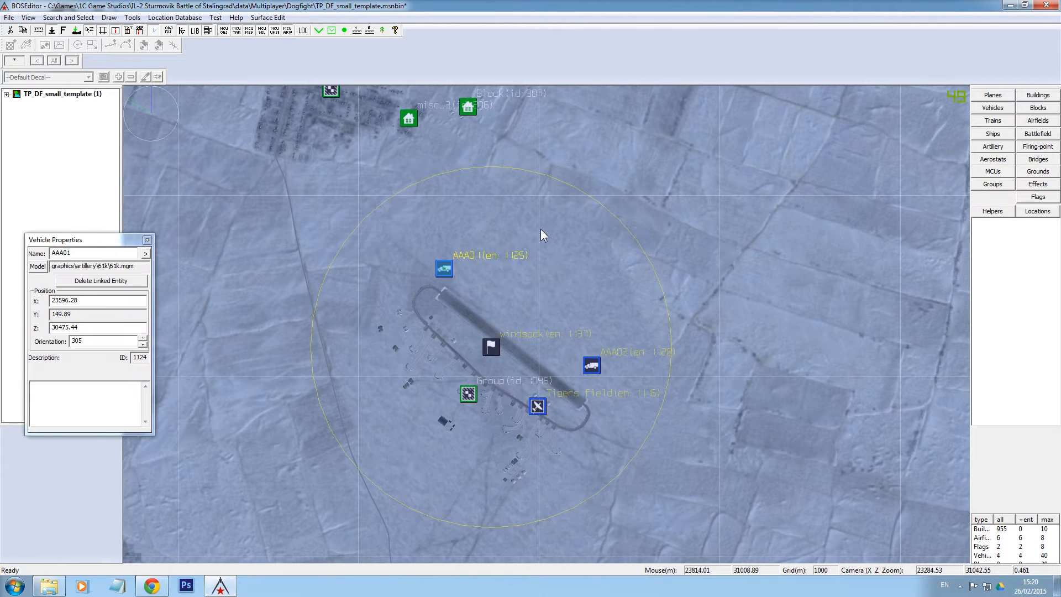
pyautogui.click(541, 235)
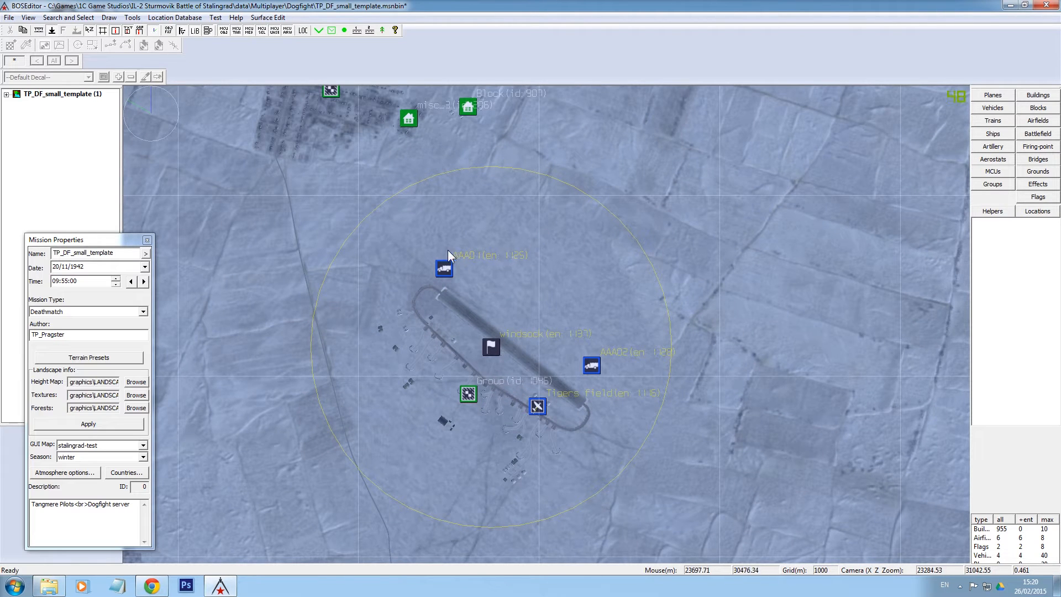
pyautogui.scroll(3, 468, 361)
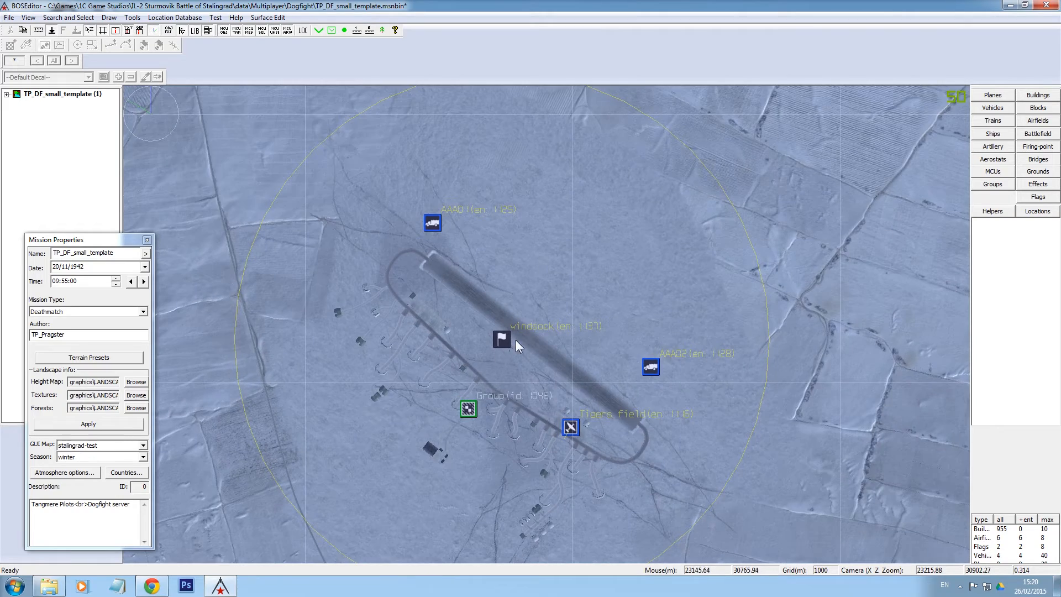
pyautogui.scroll(3, 516, 342)
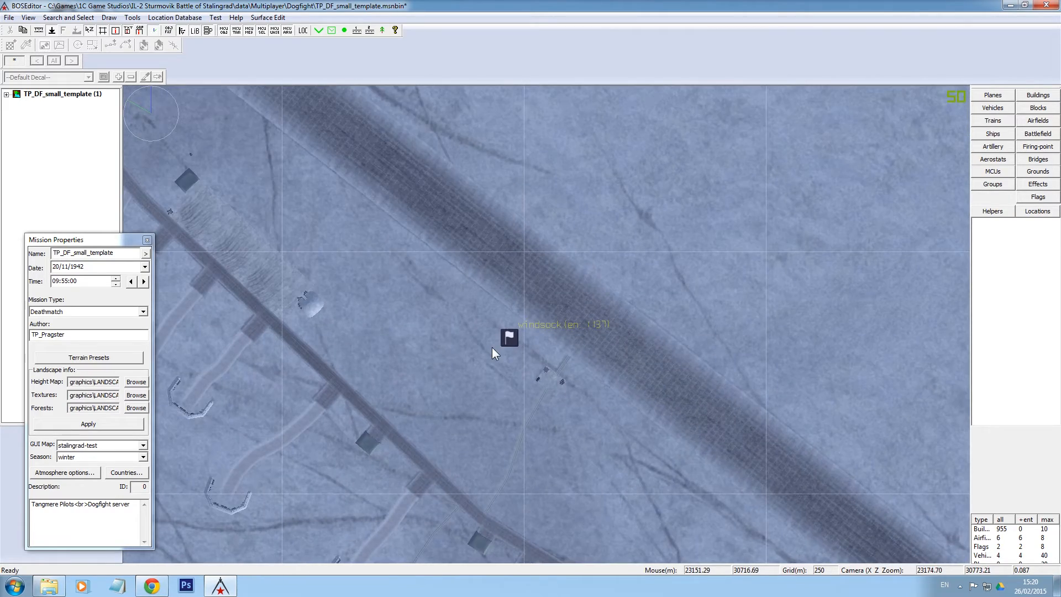
pyautogui.scroll(-10, 493, 349)
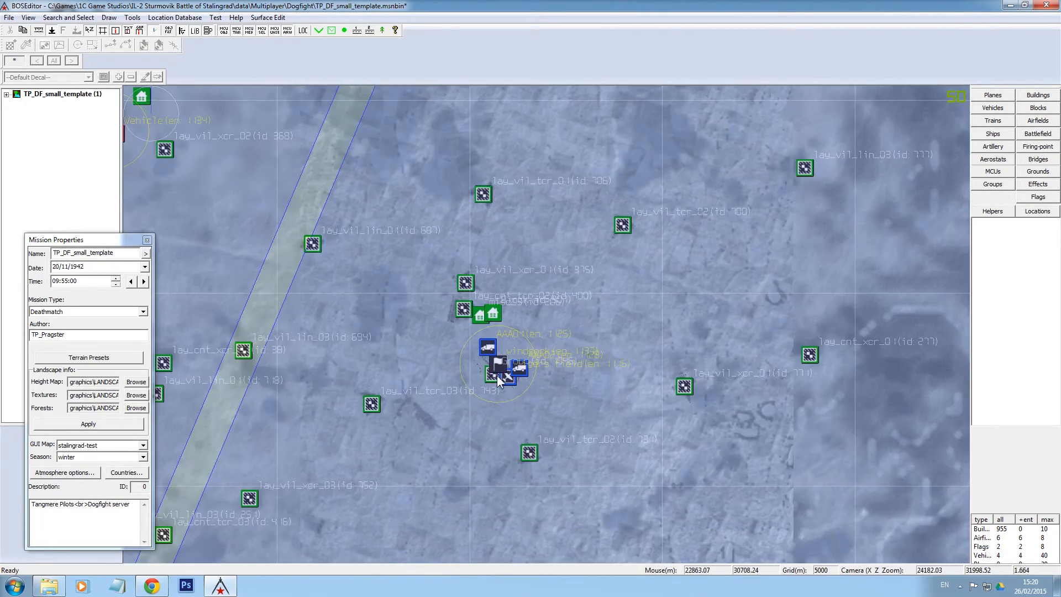
pyautogui.scroll(5, 498, 377)
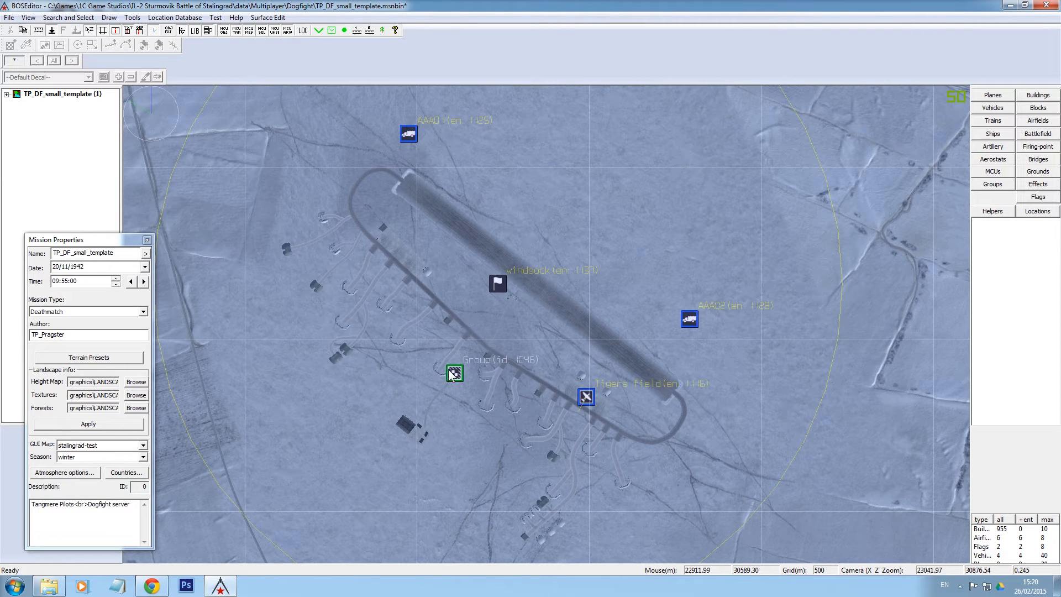
# Set the group beside the blue airfield's taxiway as the working group
pyautogui.click(453, 374)
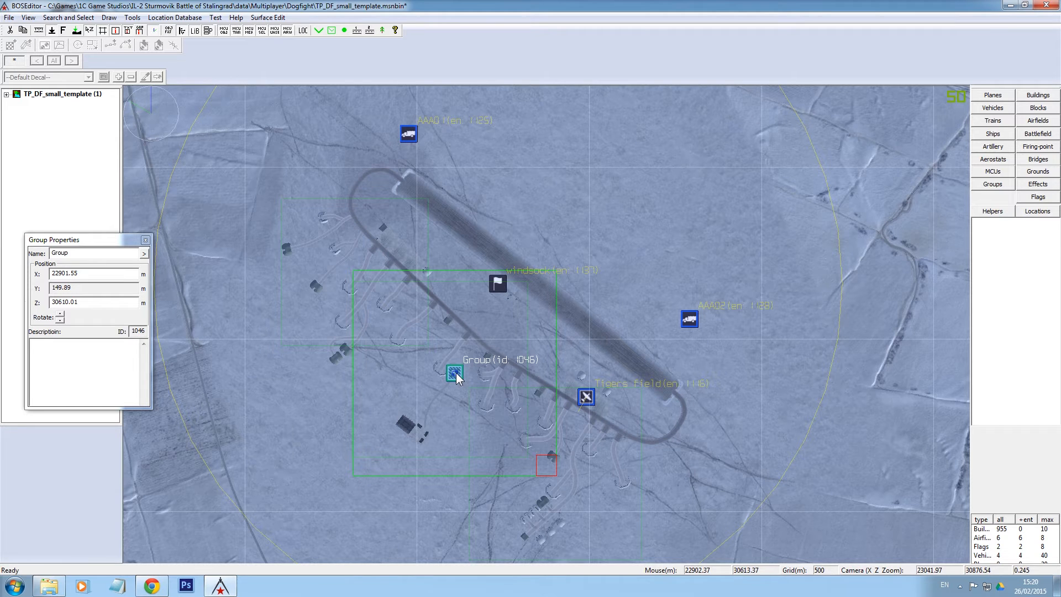
pyautogui.rightClick(456, 373)
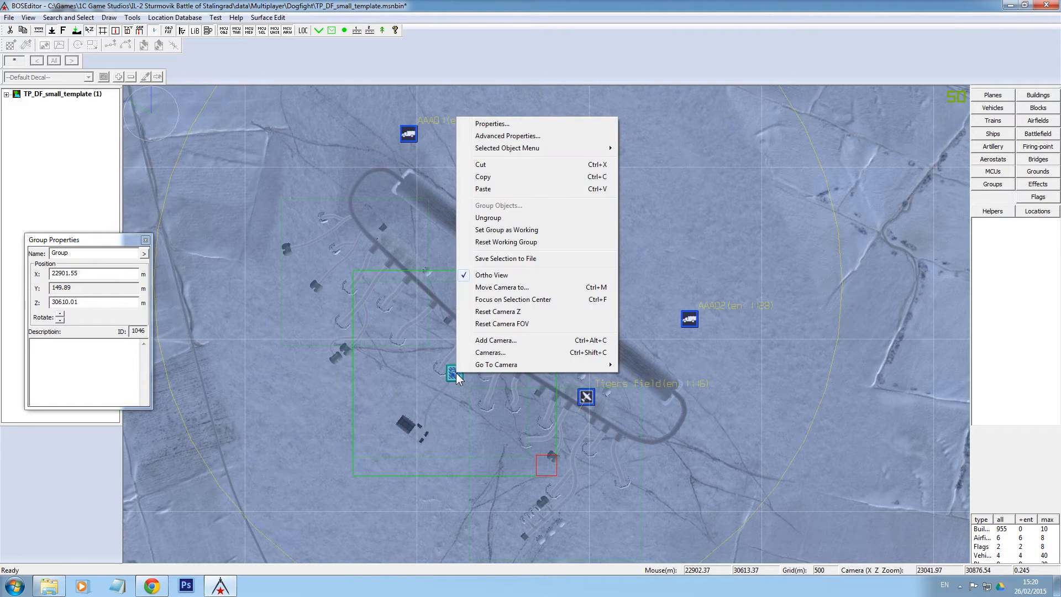
pyautogui.click(503, 232)
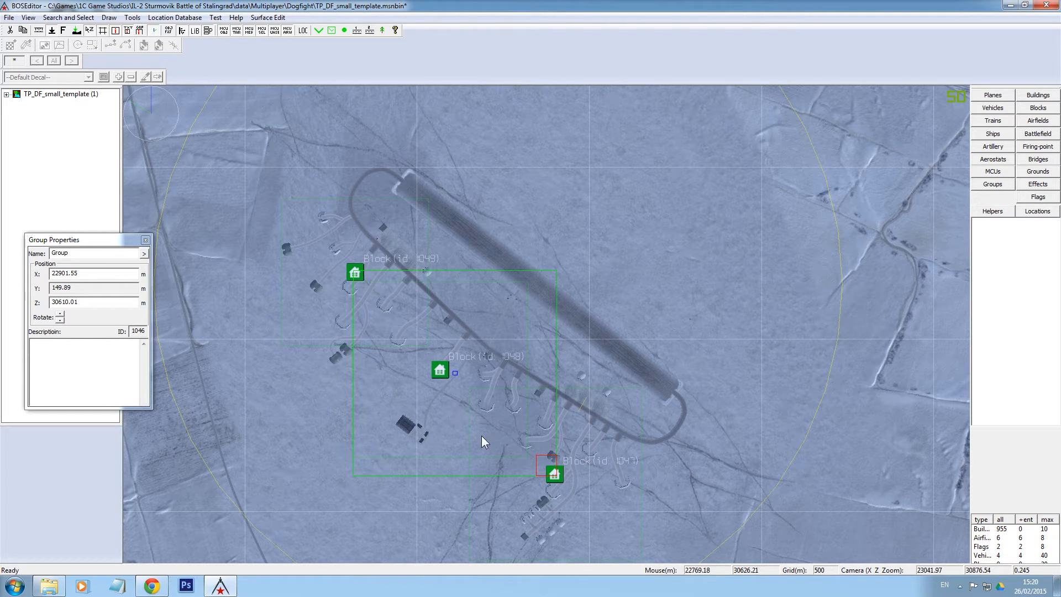
# Nudge the group's north-western tacinskaya_3 block to about X 23194, Z 30322
pyautogui.click(357, 273)
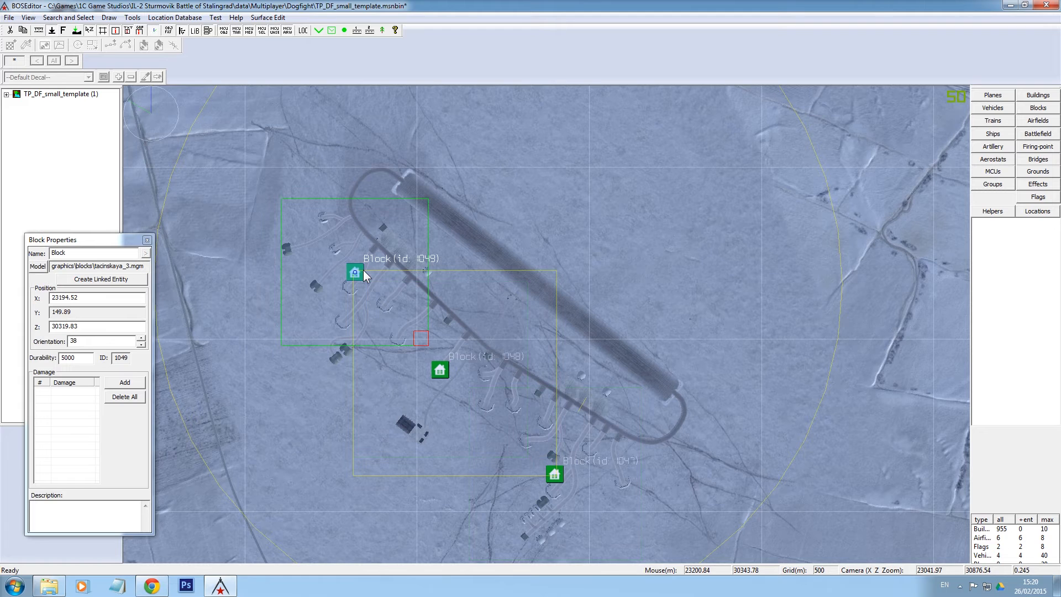
pyautogui.scroll(2, 364, 276)
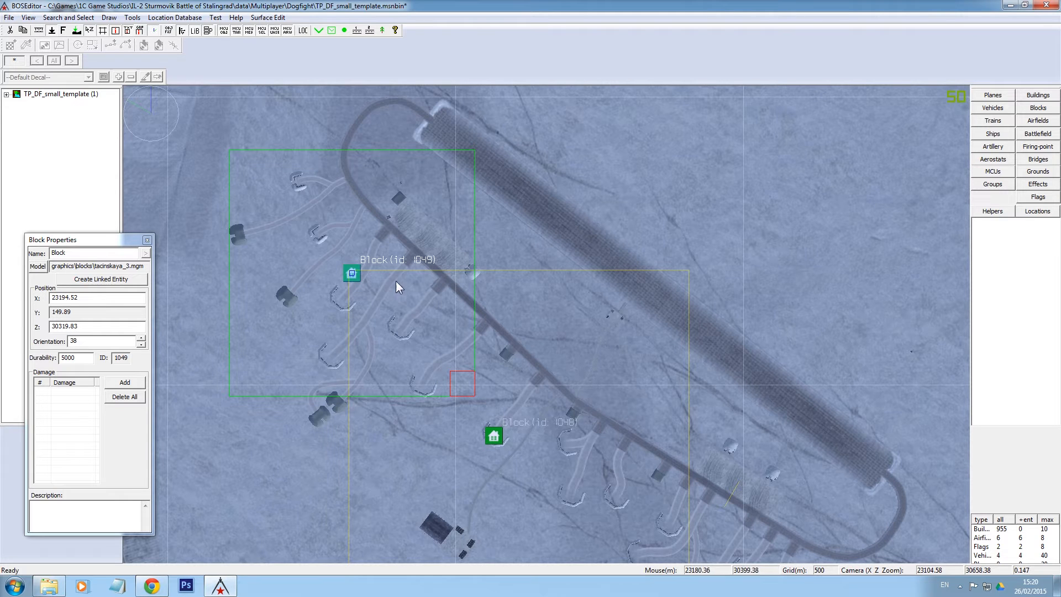
pyautogui.moveTo(354, 275)
pyautogui.mouseDown()
pyautogui.moveTo(290, 290)
pyautogui.moveTo(353, 273)
pyautogui.mouseUp()
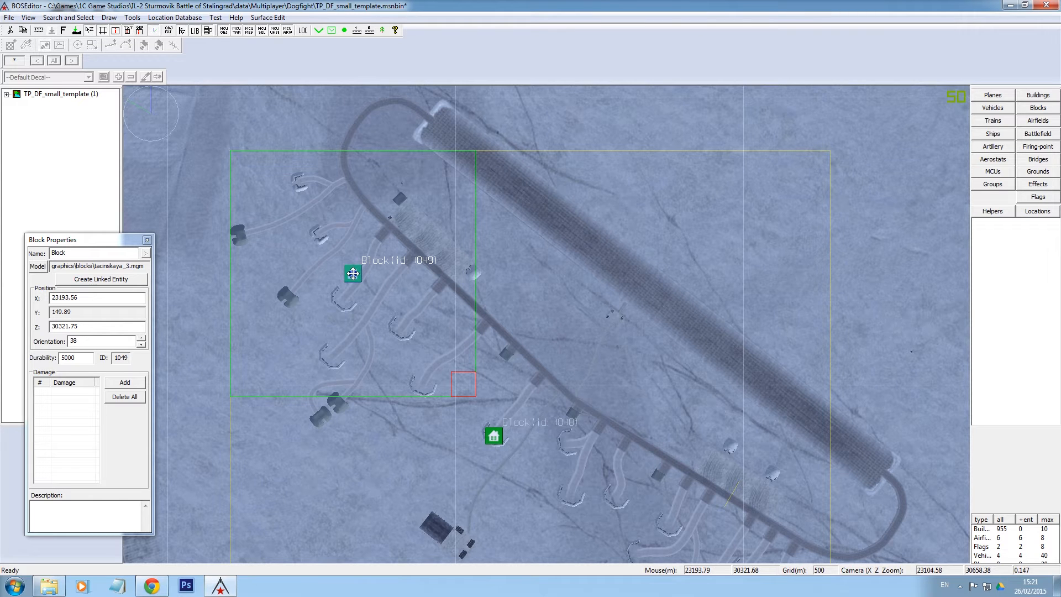
# Reset the working group and deselect the block
pyautogui.scroll(-2, 379, 305)
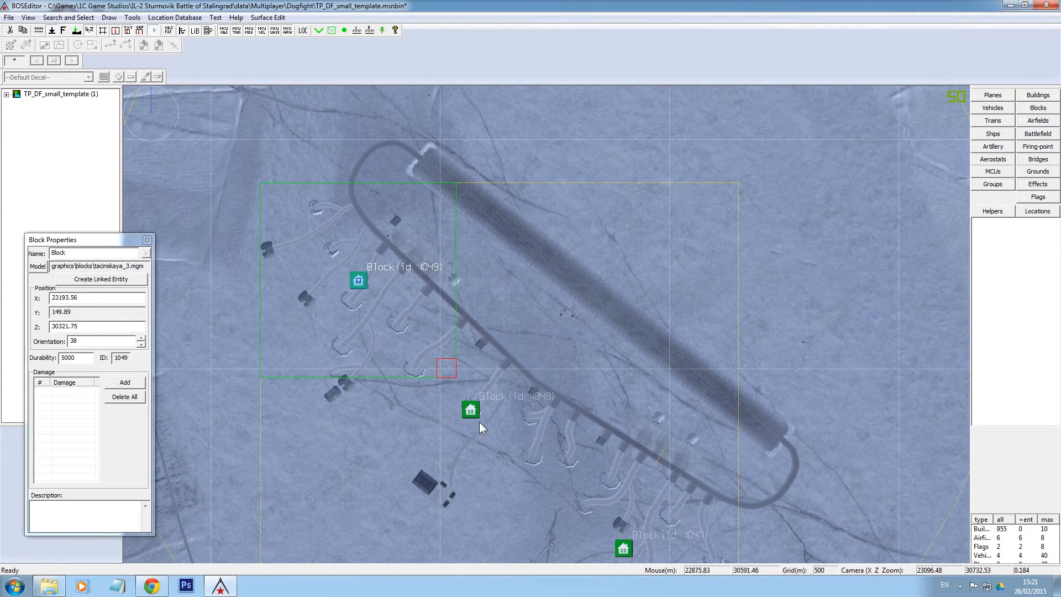
pyautogui.scroll(1, 479, 422)
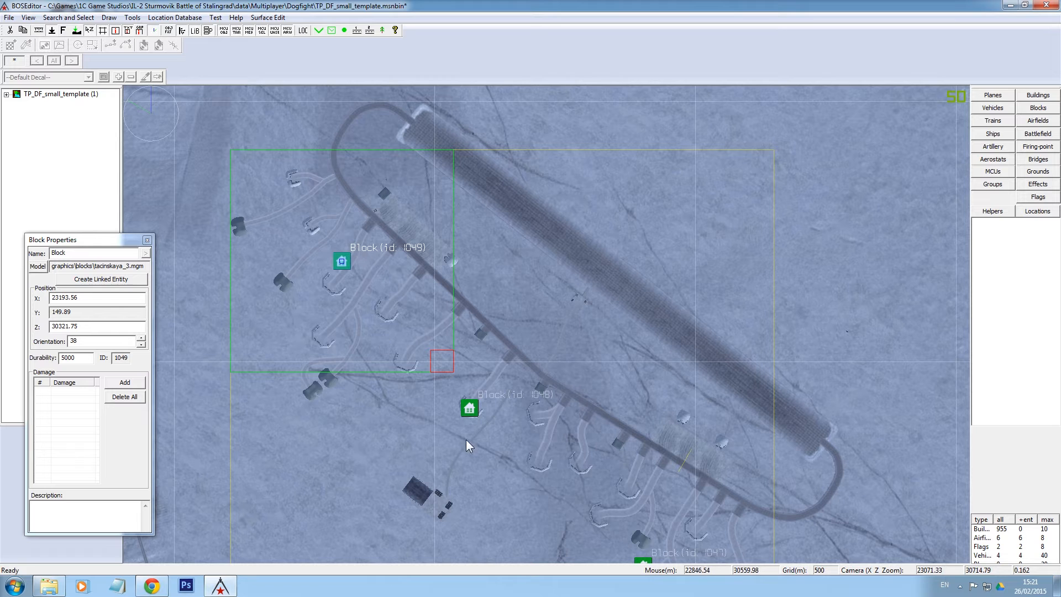
pyautogui.rightClick(348, 269)
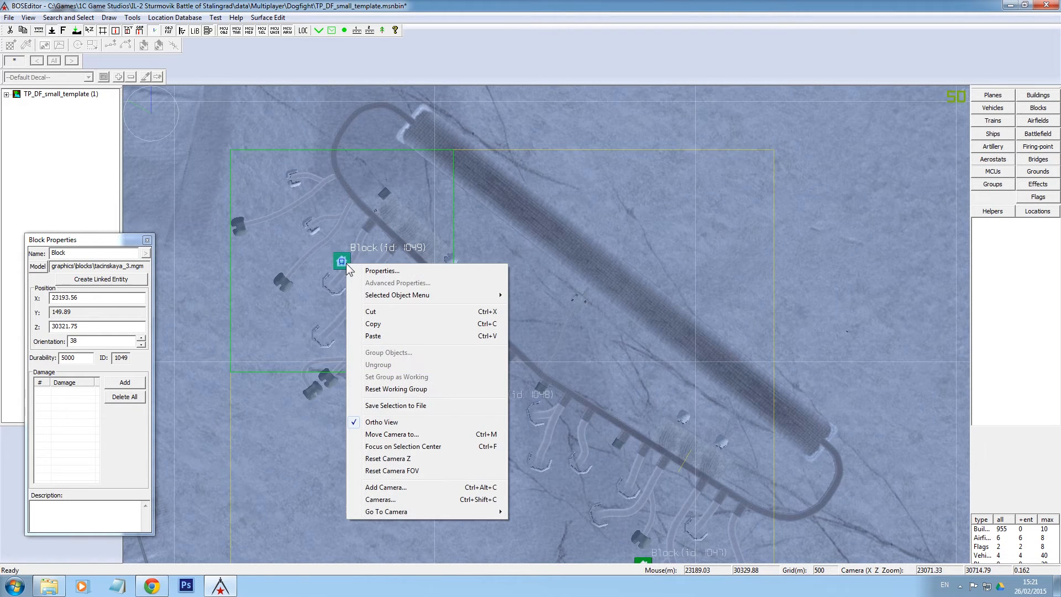
pyautogui.click(396, 389)
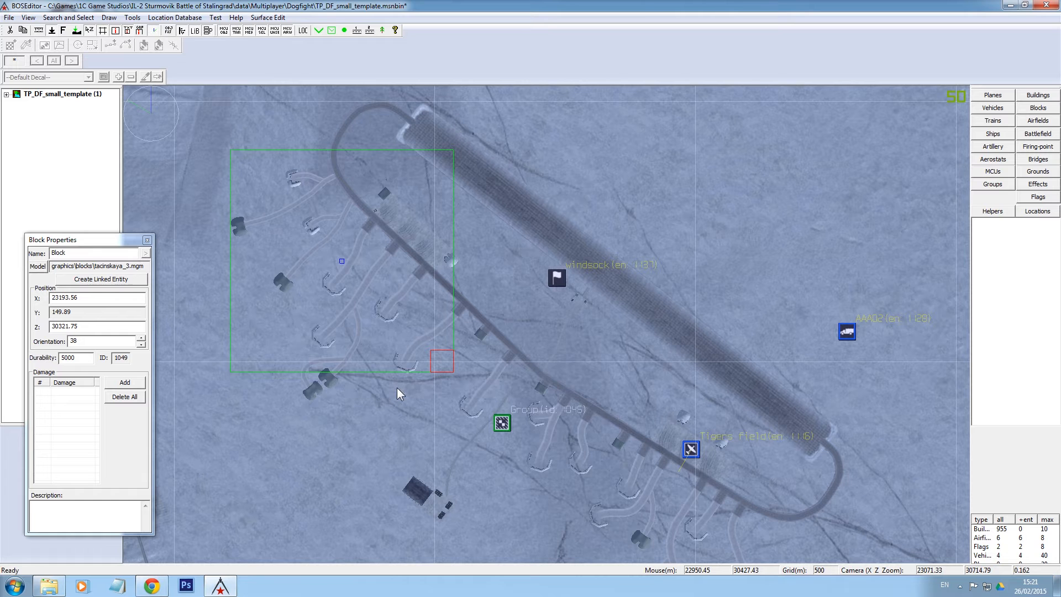
pyautogui.click(532, 330)
# Examine how the Tigers field airfield object, windsock and AAA vehicles are arranged around the runway
pyautogui.scroll(-3, 572, 360)
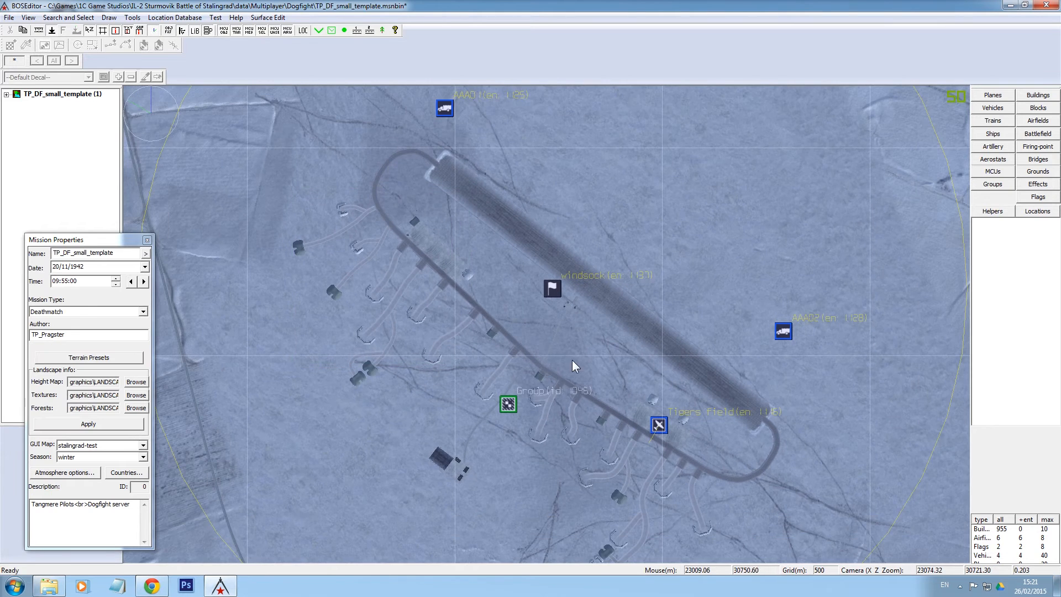
pyautogui.scroll(3, 709, 446)
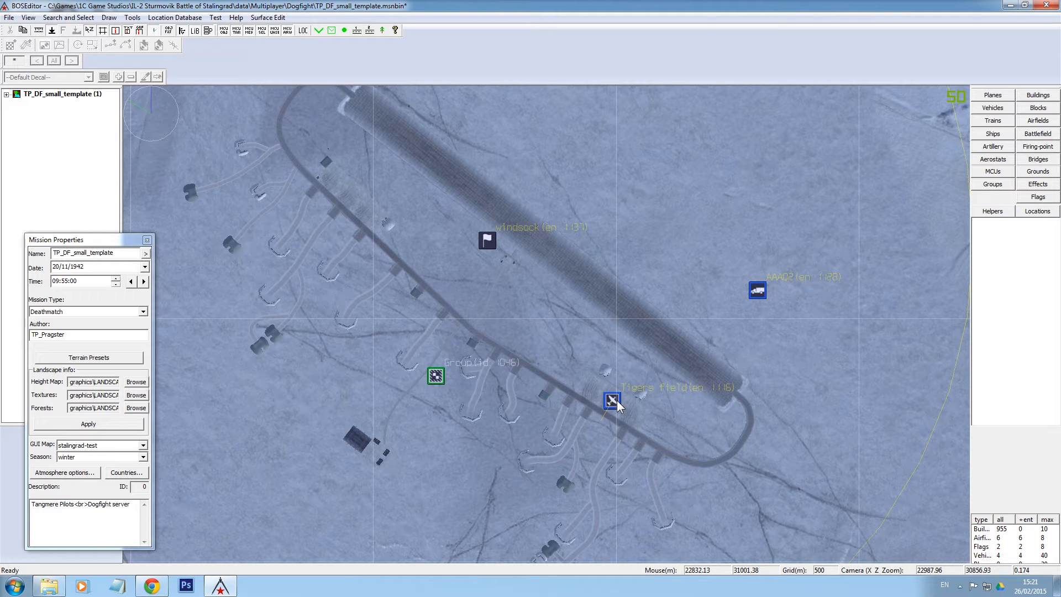
pyautogui.moveTo(525, 295); pyautogui.dragTo(532, 349)
pyautogui.moveTo(556, 295); pyautogui.dragTo(524, 297)
pyautogui.scroll(-1, 525, 296)
pyautogui.moveTo(539, 157); pyautogui.dragTo(525, 248, button='middle')
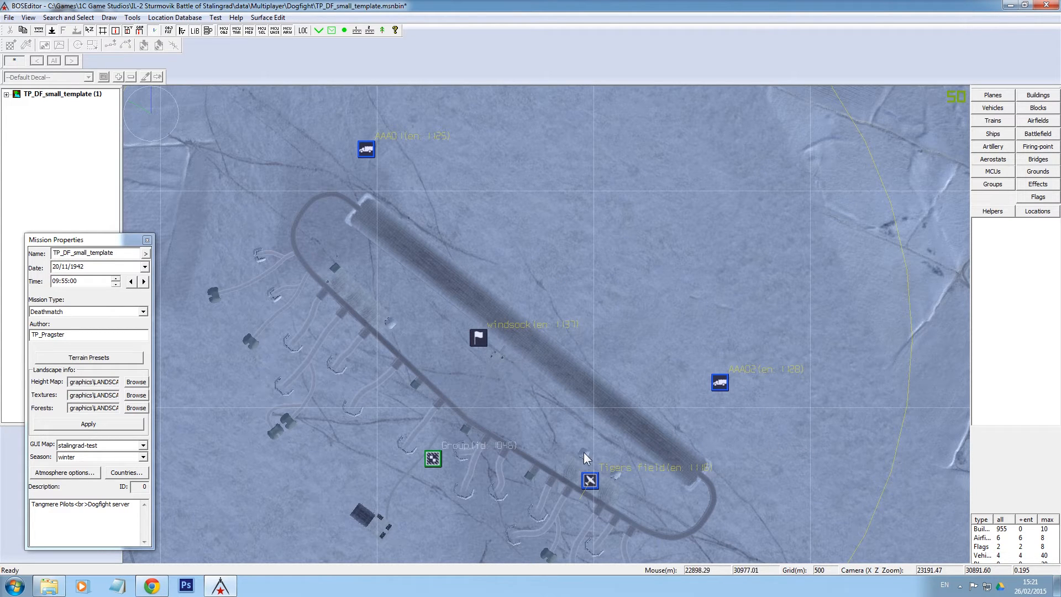
# Open the Tigers field airfield's plane list and delete its pe2s87 entry
pyautogui.click(590, 480)
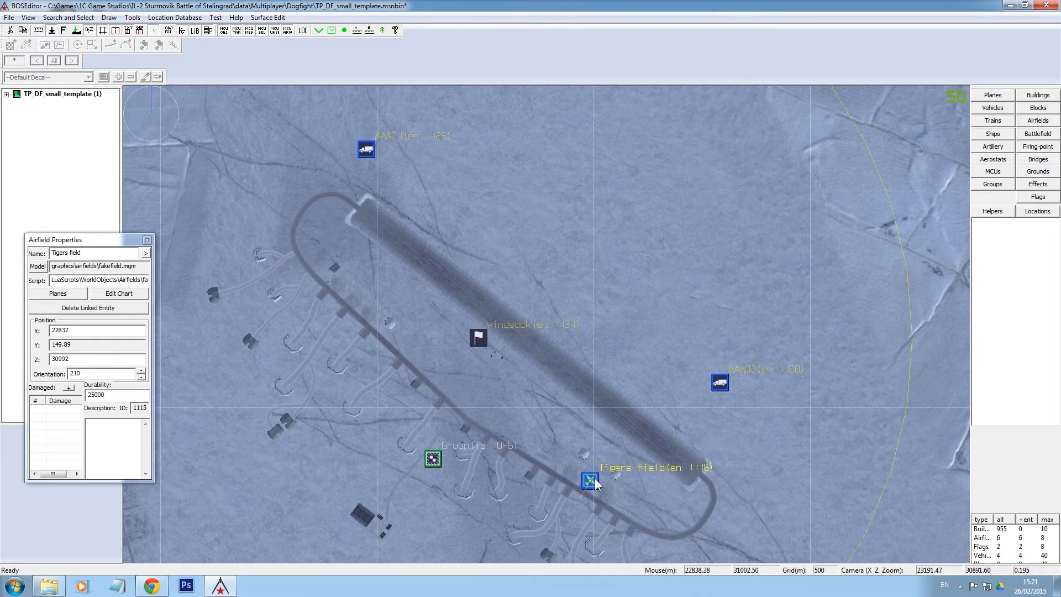
pyautogui.moveTo(77, 240); pyautogui.dragTo(59, 210)
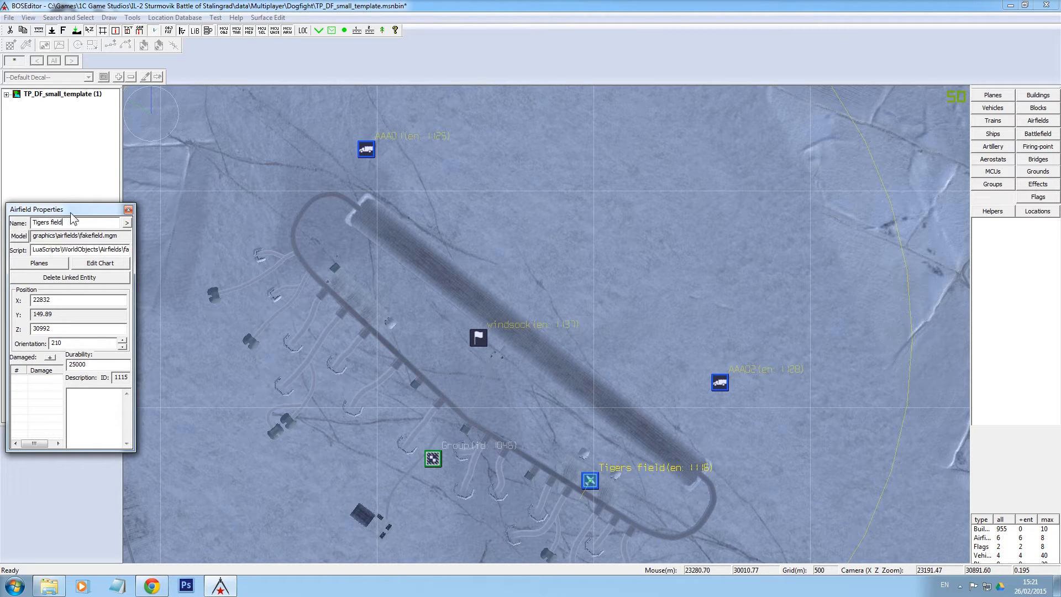
pyautogui.click(38, 264)
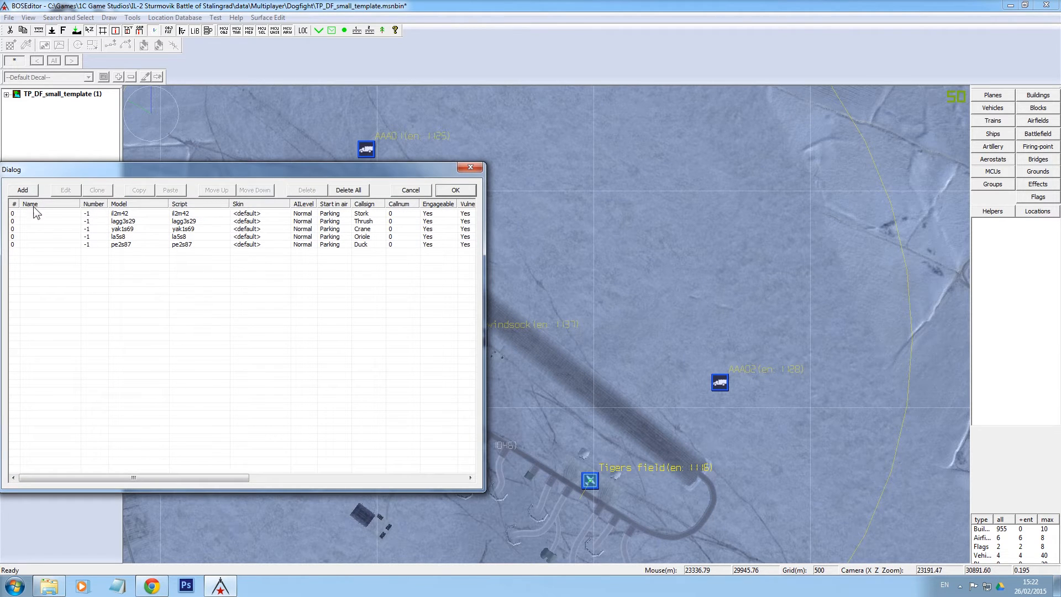
pyautogui.moveTo(51, 172); pyautogui.dragTo(64, 172)
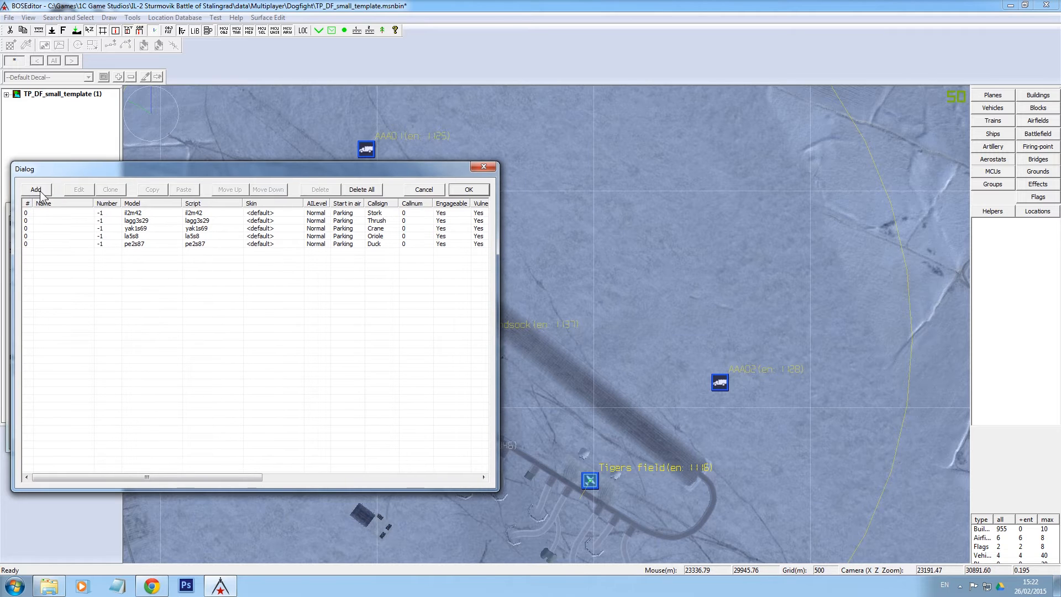
pyautogui.click(143, 244)
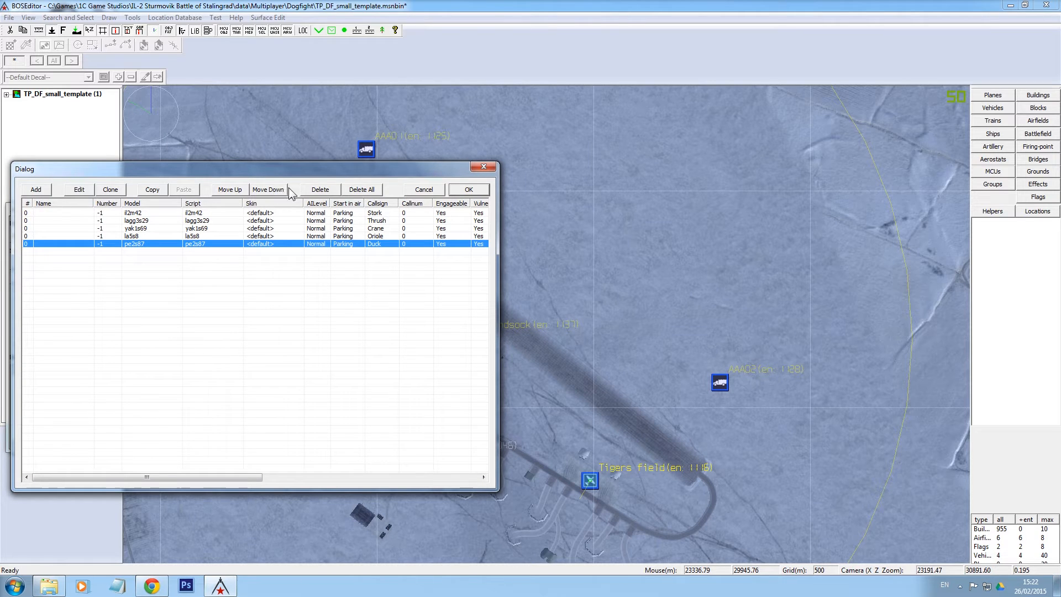
pyautogui.click(326, 189)
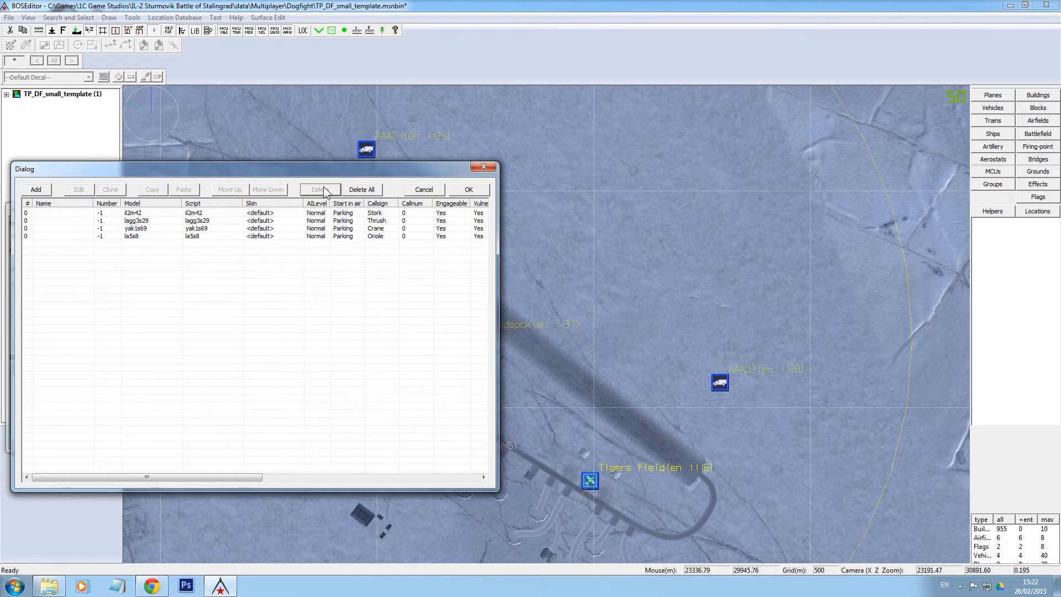
# Add a plane entry to the airfield using the pe2s87 model with an unlimited number of planes
pyautogui.click(37, 191)
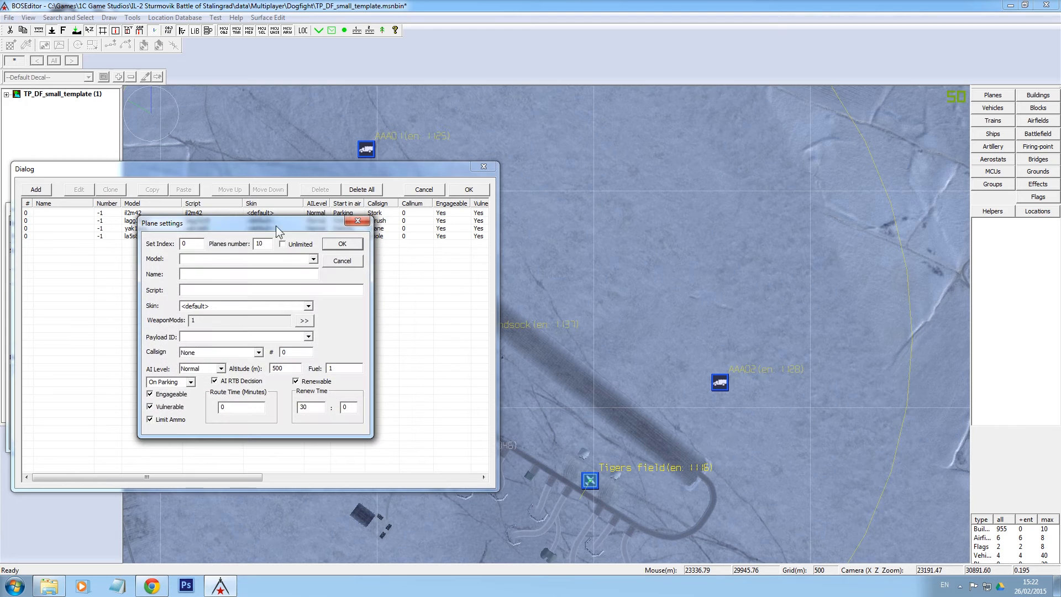
pyautogui.click(315, 260)
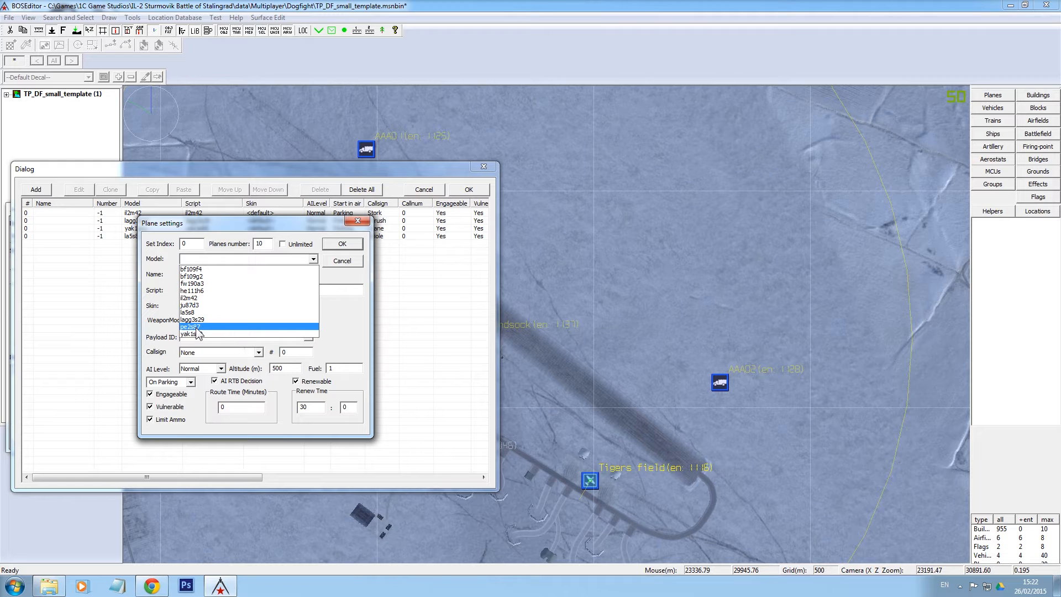
pyautogui.click(199, 328)
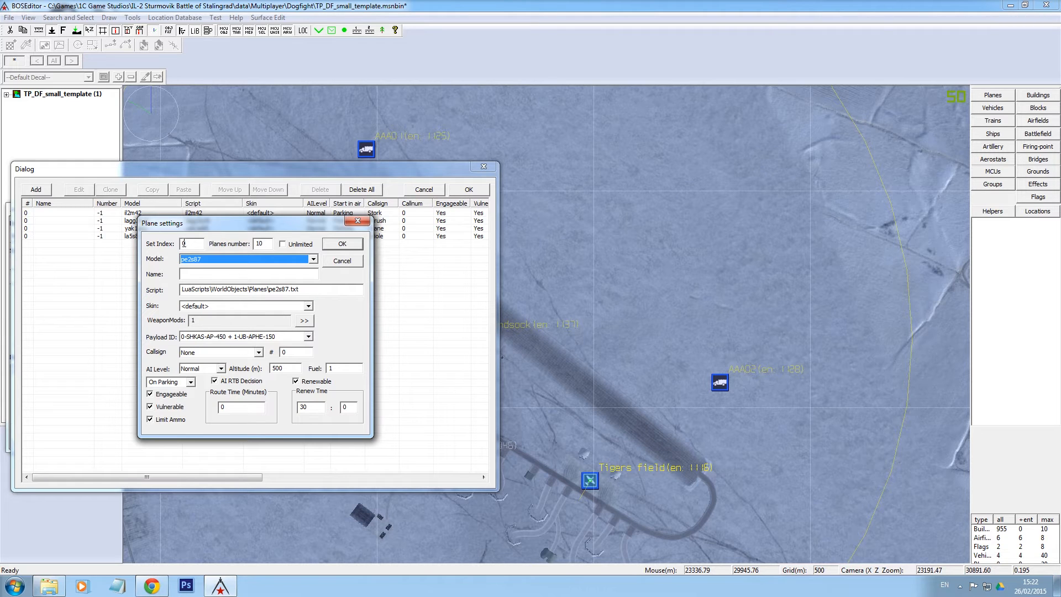
pyautogui.click(283, 243)
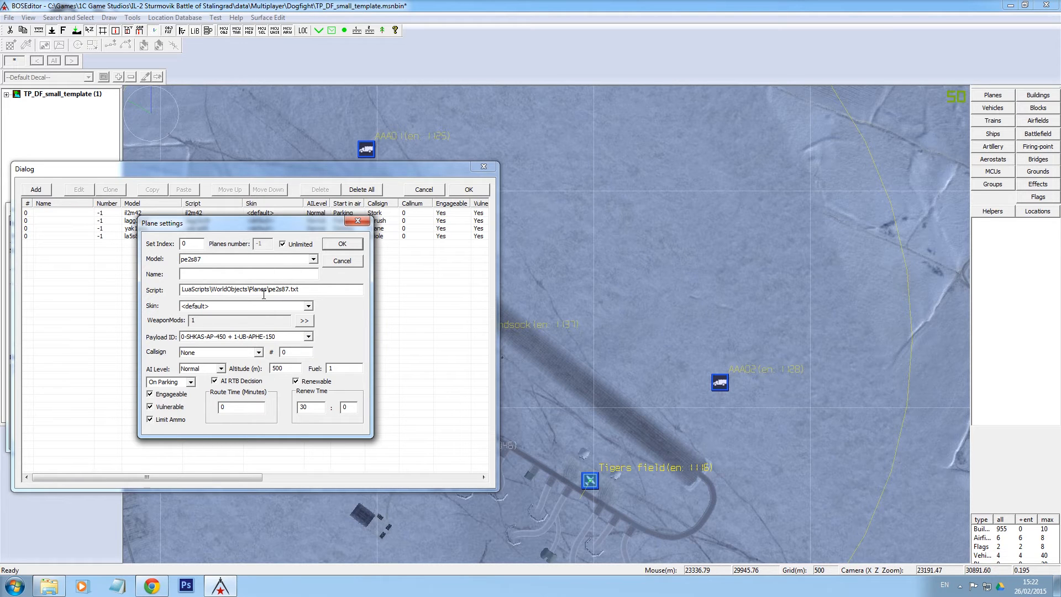
# Keep the pe2s87's start position as On Parking and set its callsign to Rook
pyautogui.click(191, 383)
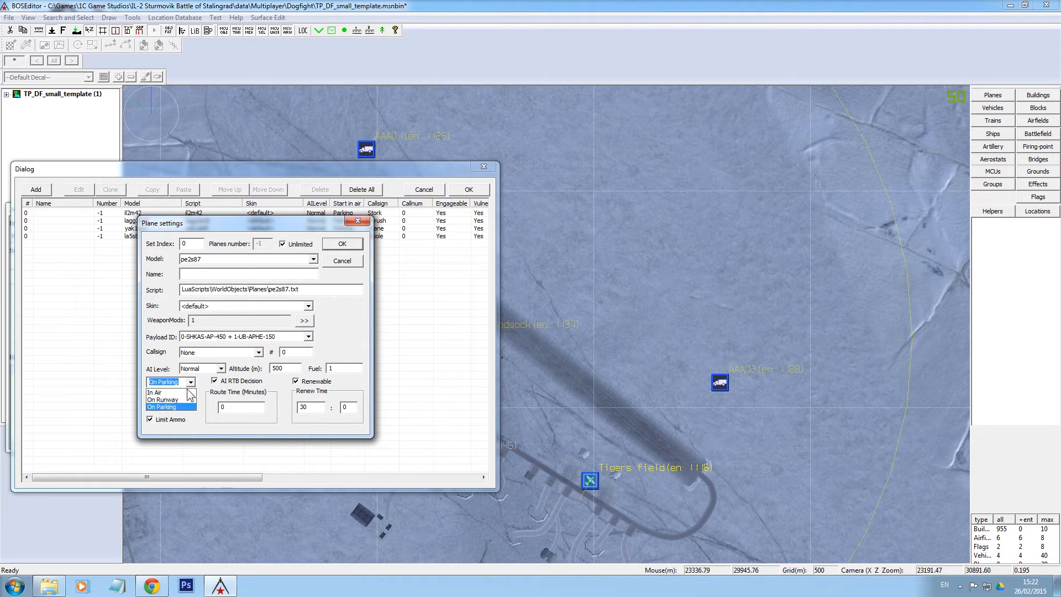
pyautogui.click(352, 339)
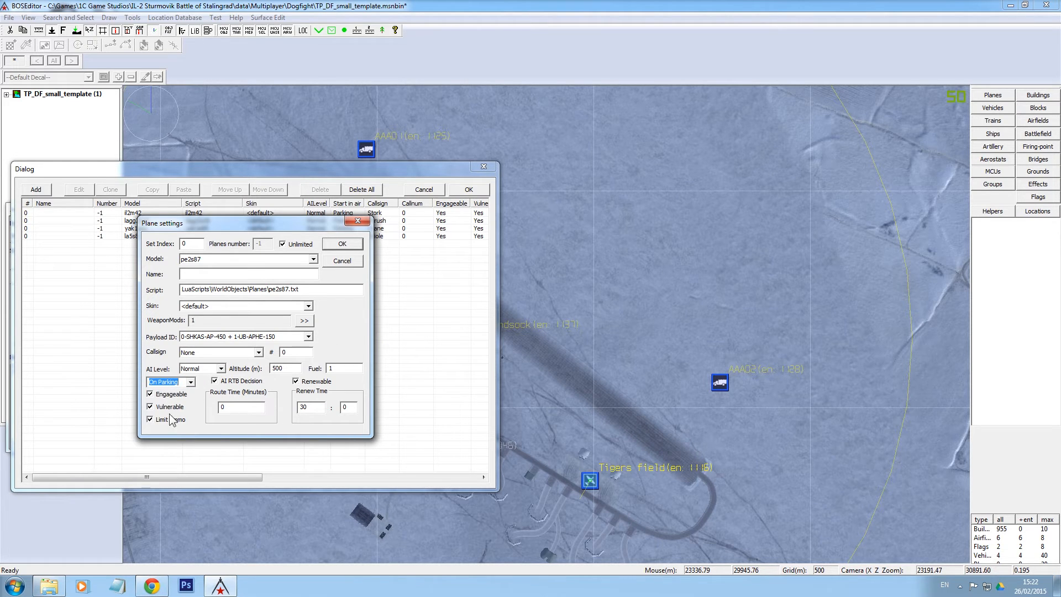
pyautogui.click(258, 353)
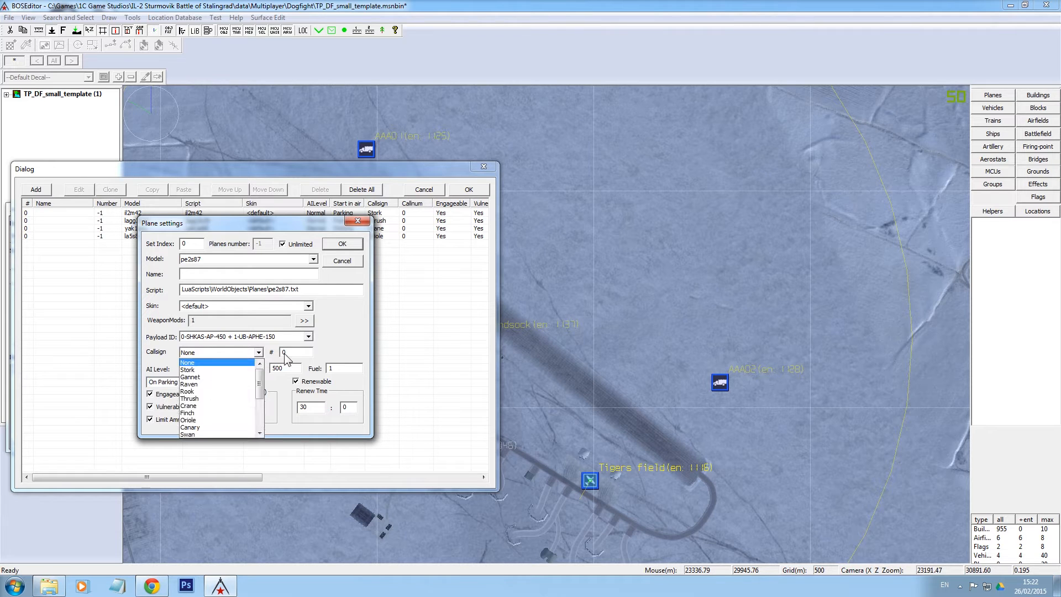
pyautogui.click(206, 391)
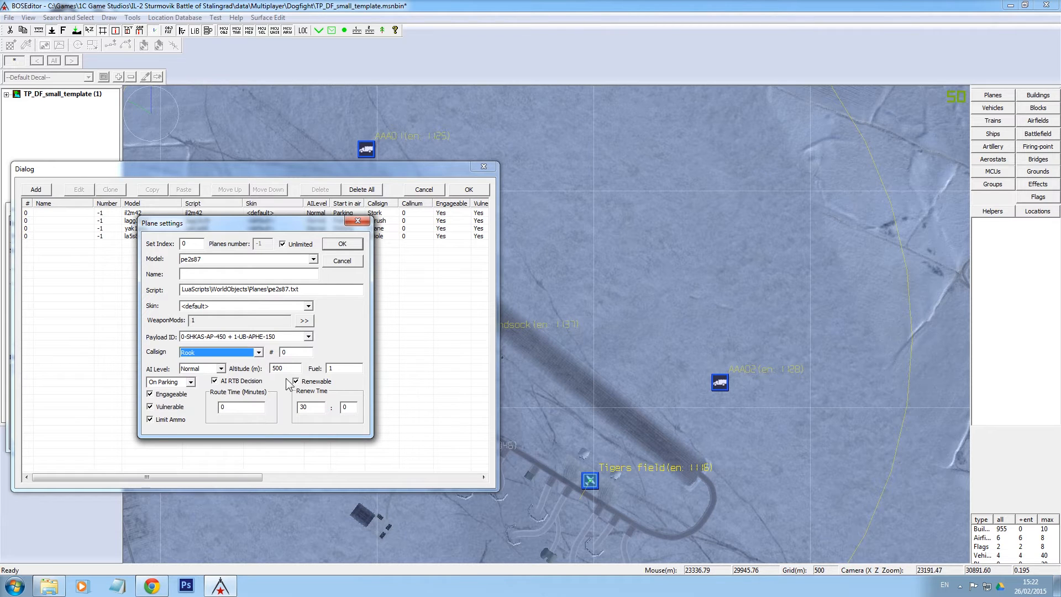
# Keep the 0-SHKAS-AP-450 + 1-UB-APHE-150 payload and Normal AI level, and save the new plane and the airfield's plane list
pyautogui.click(308, 337)
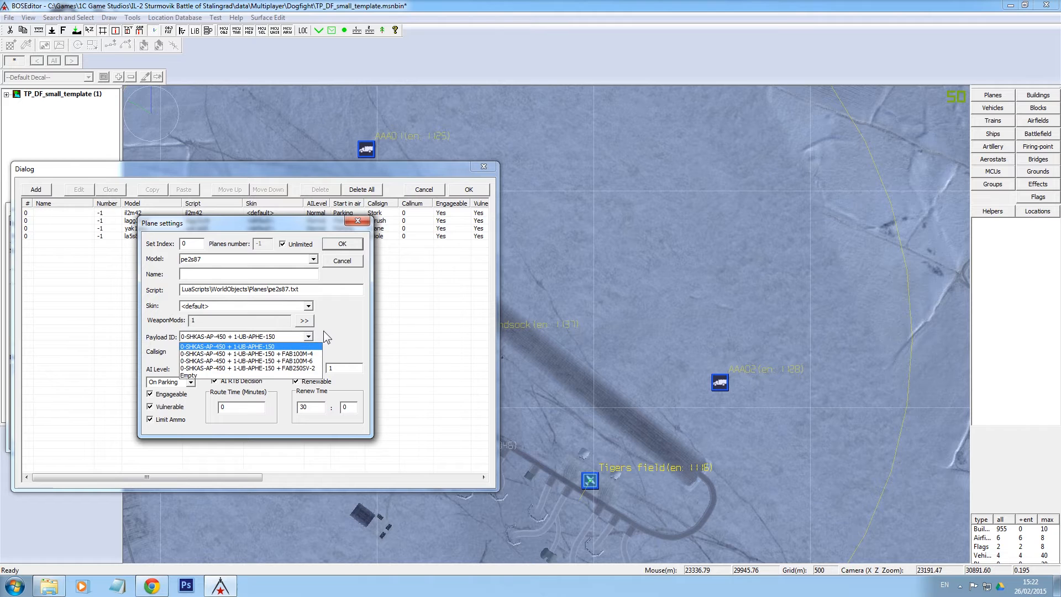
pyautogui.click(333, 332)
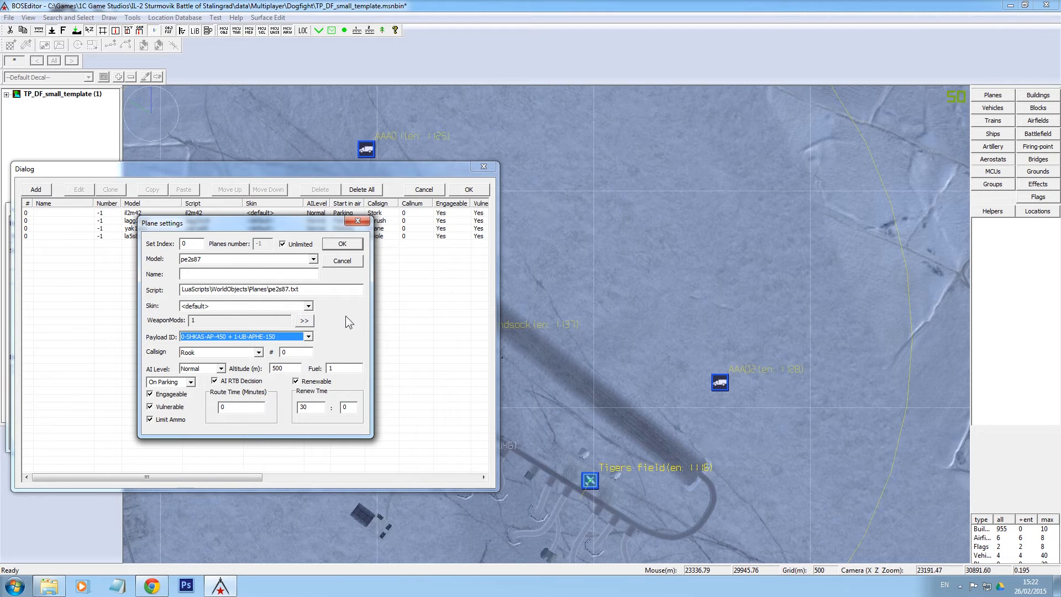
pyautogui.click(221, 369)
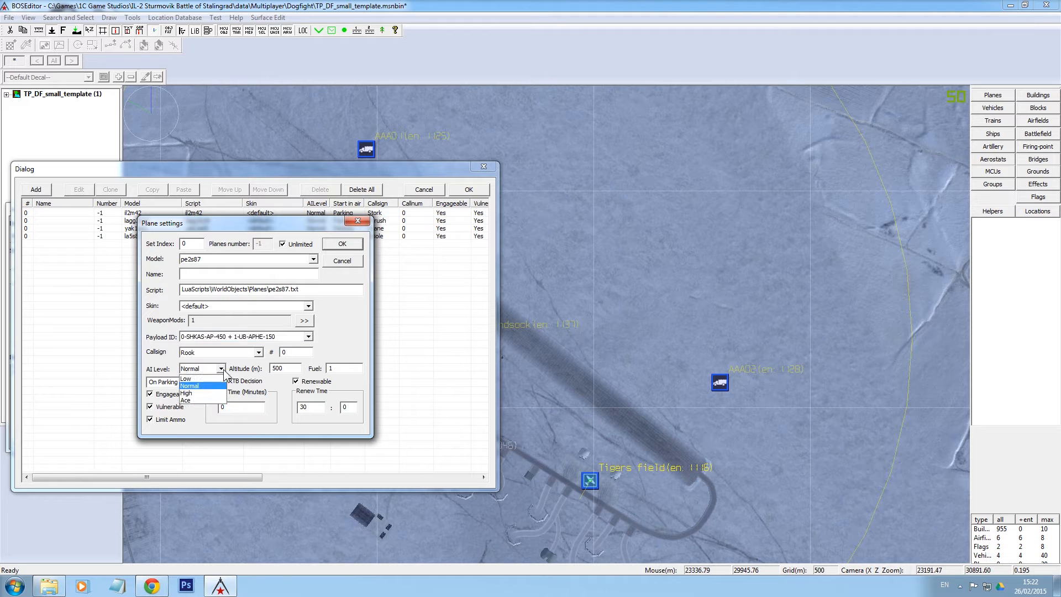
pyautogui.click(334, 323)
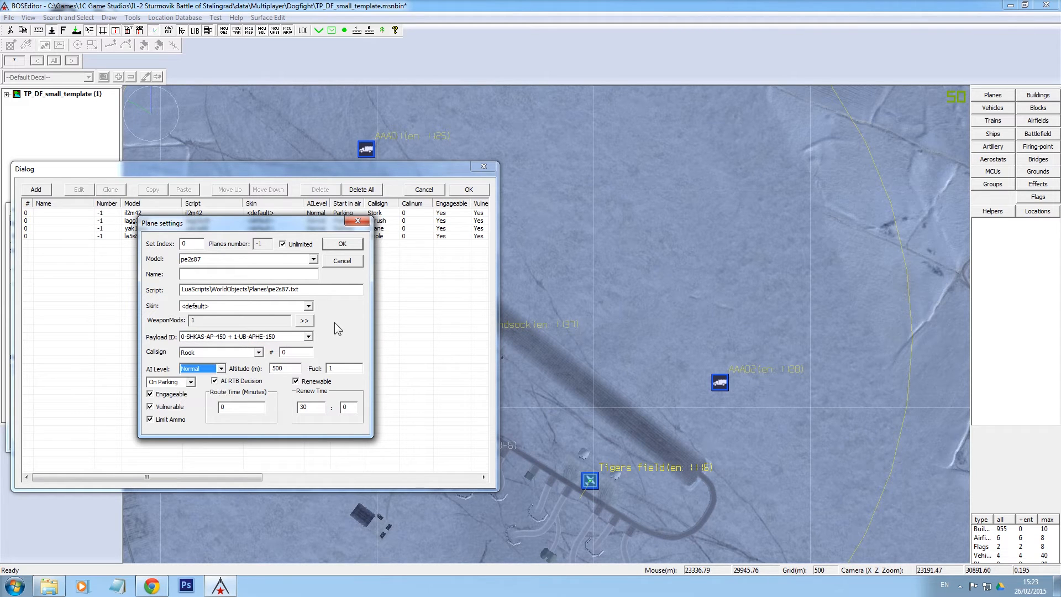
pyautogui.click(221, 370)
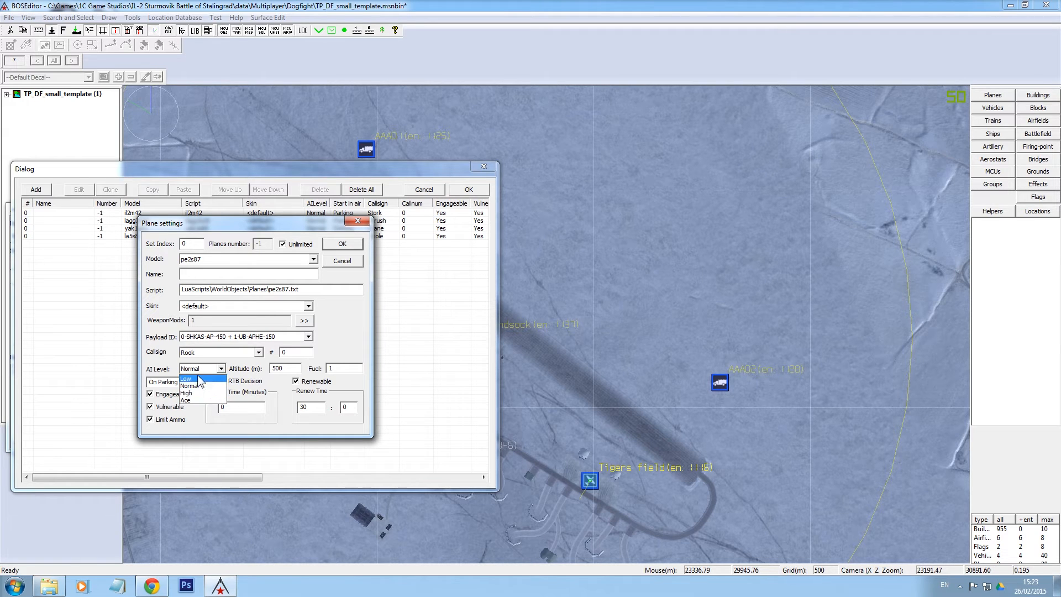
pyautogui.click(344, 352)
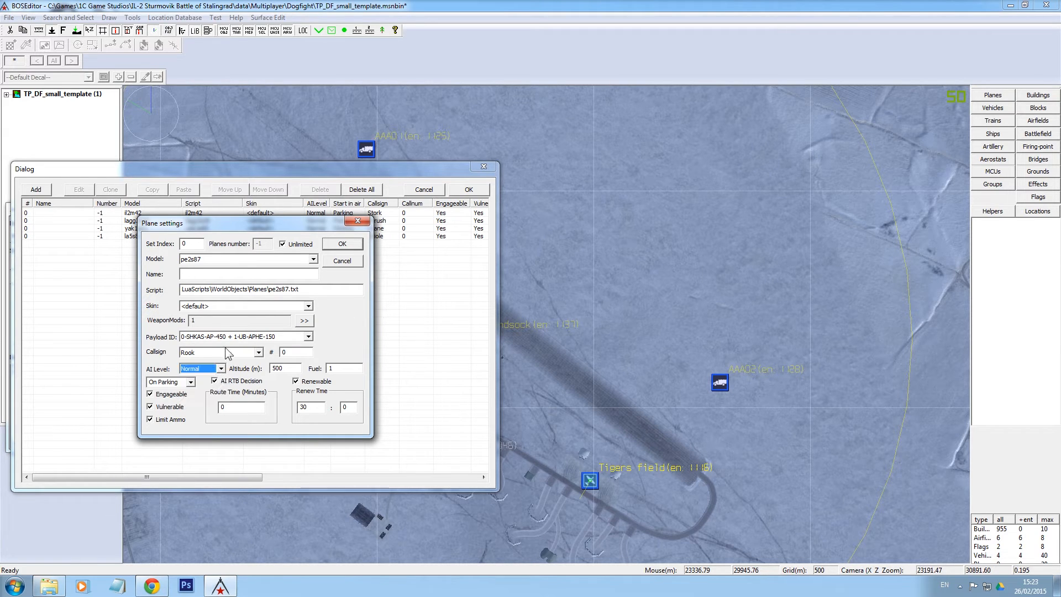
pyautogui.click(349, 243)
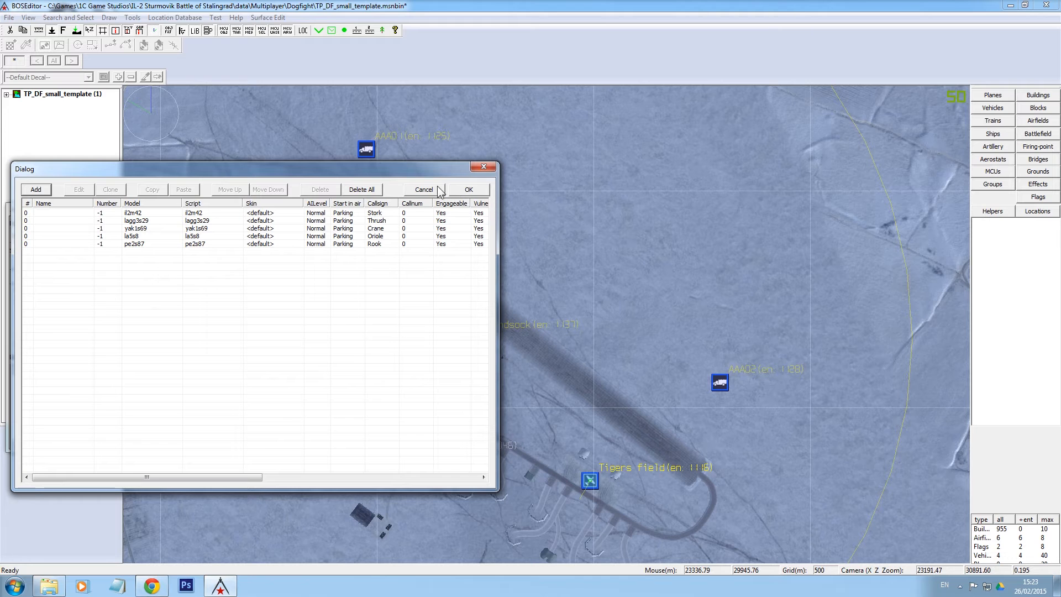
pyautogui.click(470, 190)
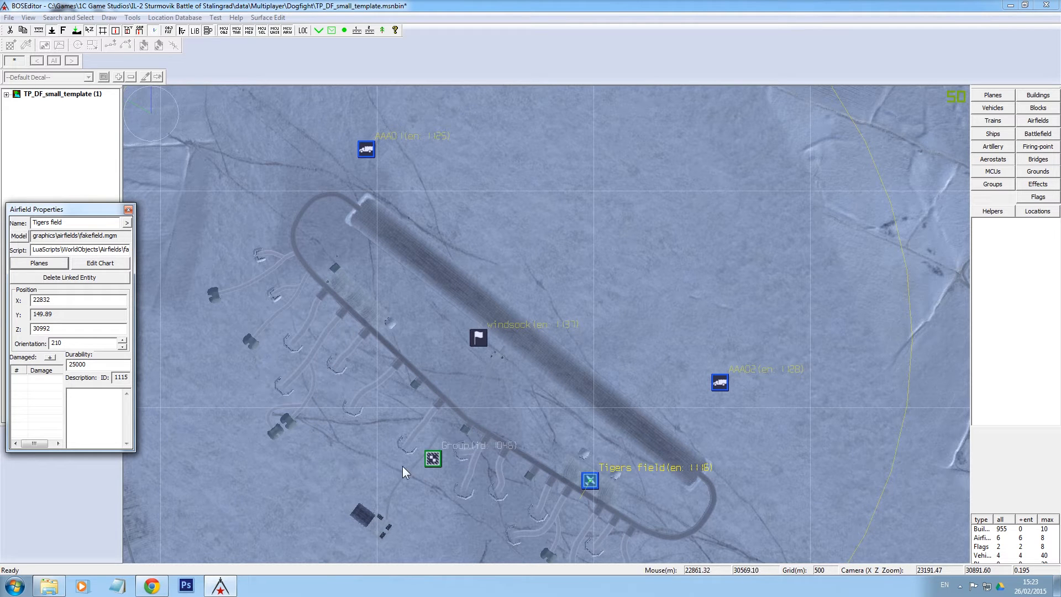
# Create a linked entity for the misc_3 block beside the town north of the airfield and delete it again
pyautogui.scroll(-2, 349, 445)
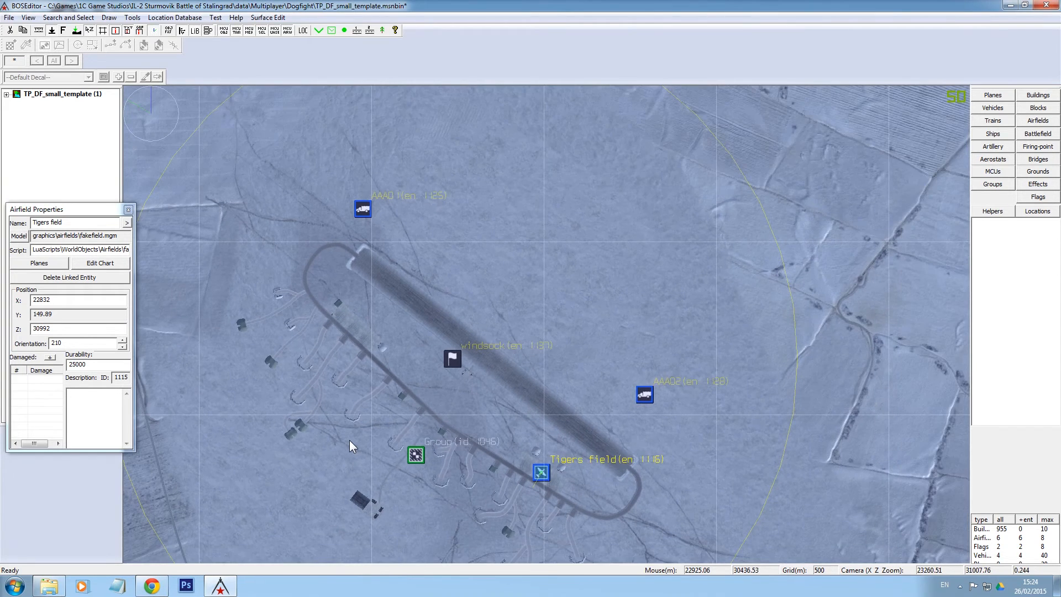
pyautogui.scroll(-2, 349, 439)
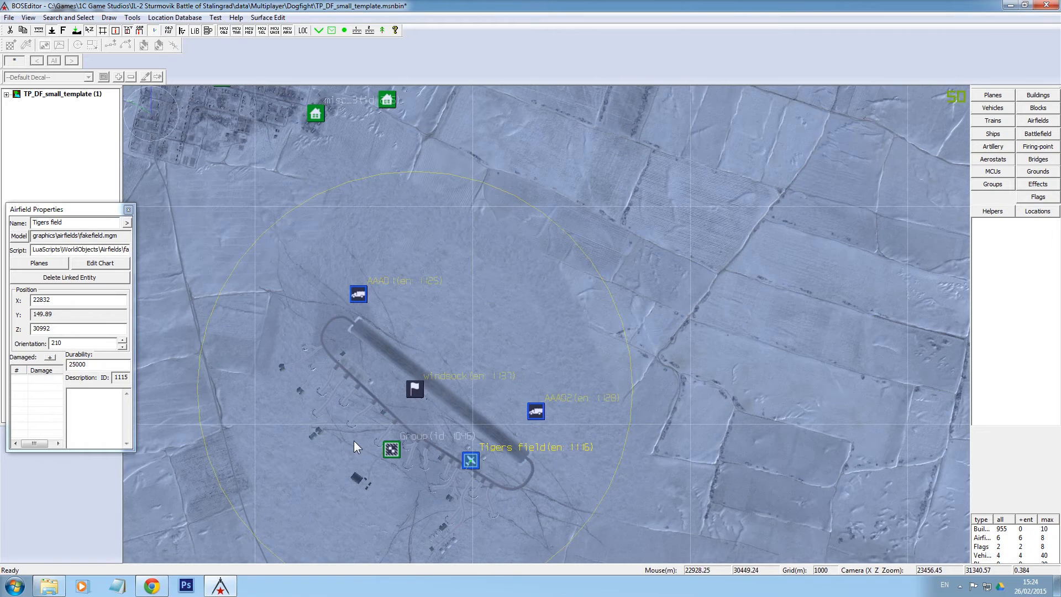
pyautogui.moveTo(339, 197); pyautogui.dragTo(361, 393, button='right')
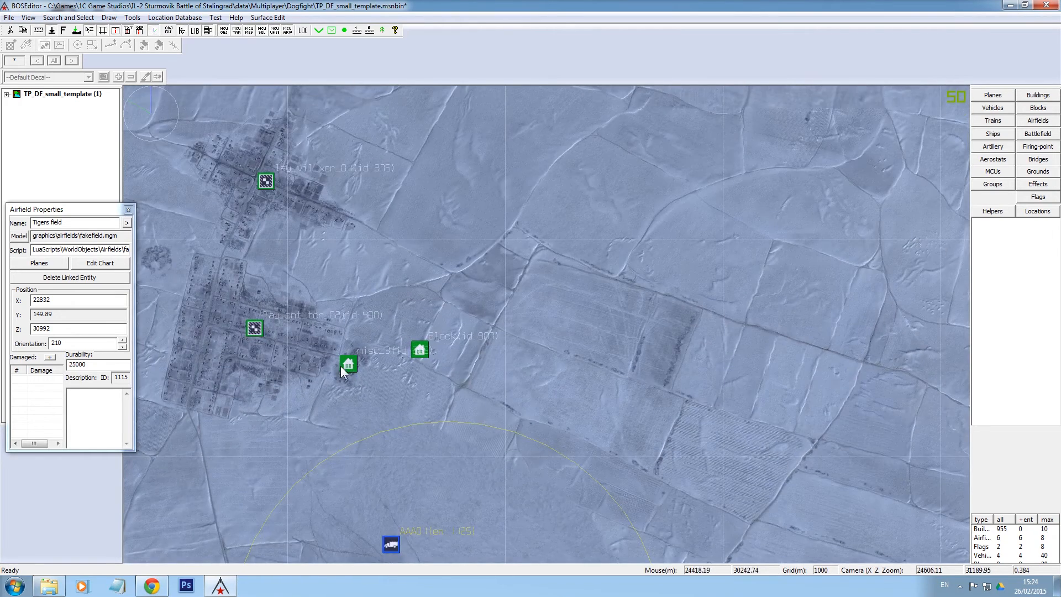
pyautogui.scroll(5, 352, 370)
pyautogui.scroll(3, 352, 370)
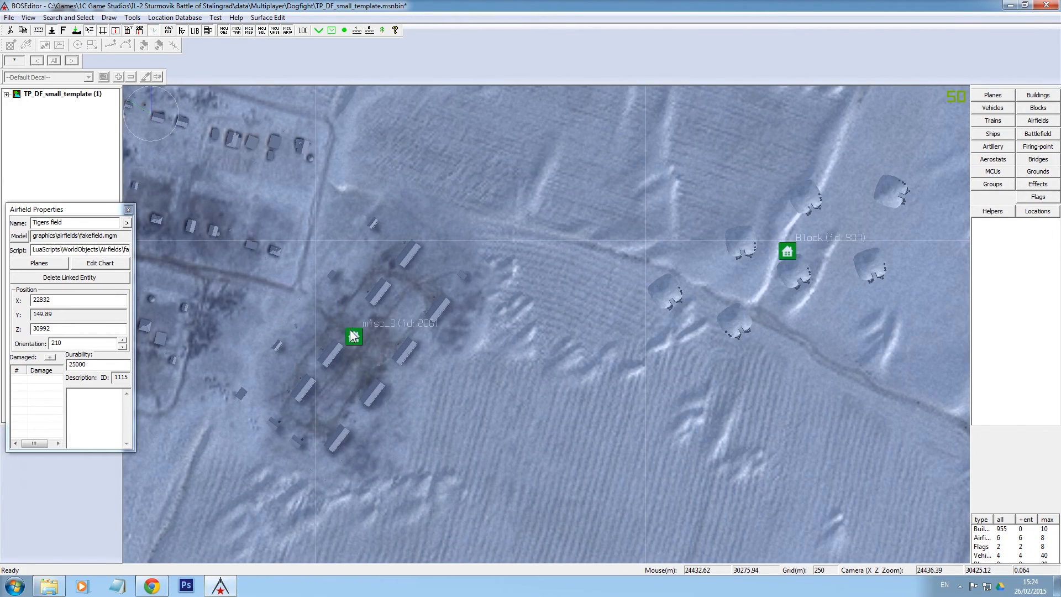
pyautogui.click(355, 338)
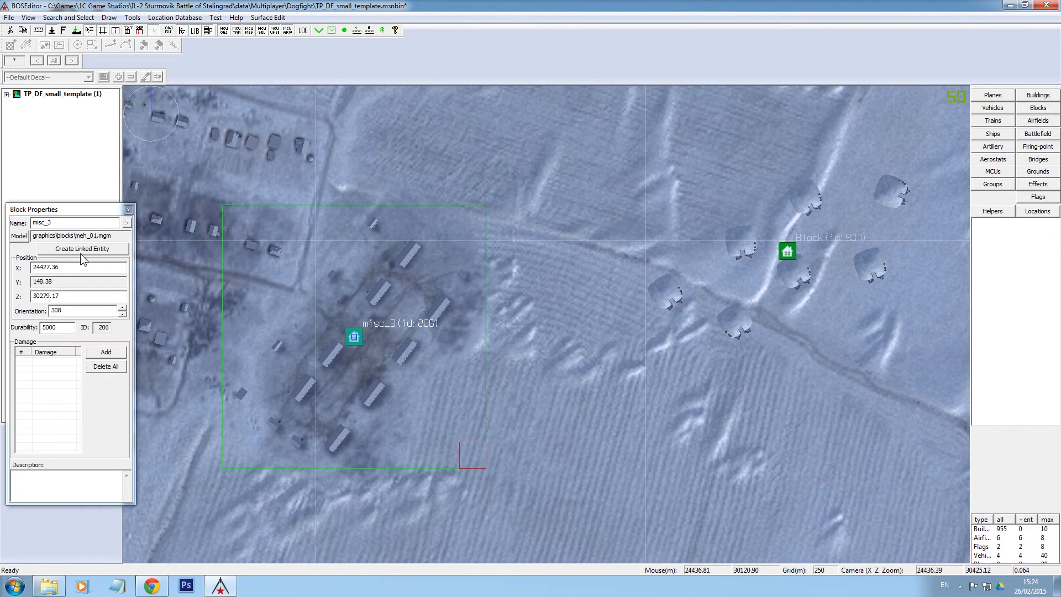
pyautogui.click(112, 250)
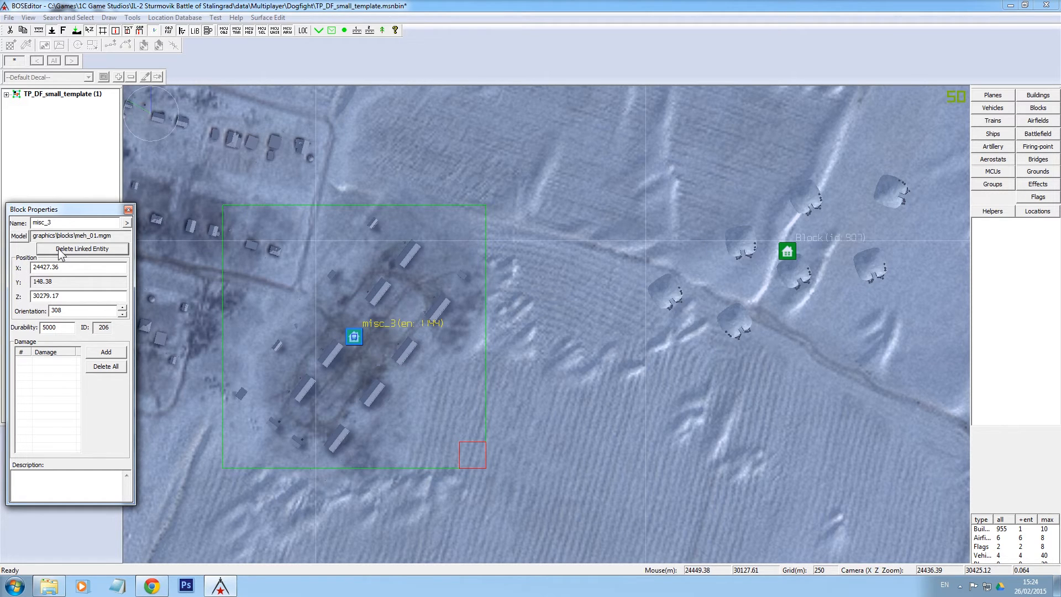
pyautogui.click(90, 251)
# Return to the Tigers field airfield object, select it and move its properties window clear of the screen edge
pyautogui.scroll(-5, 277, 350)
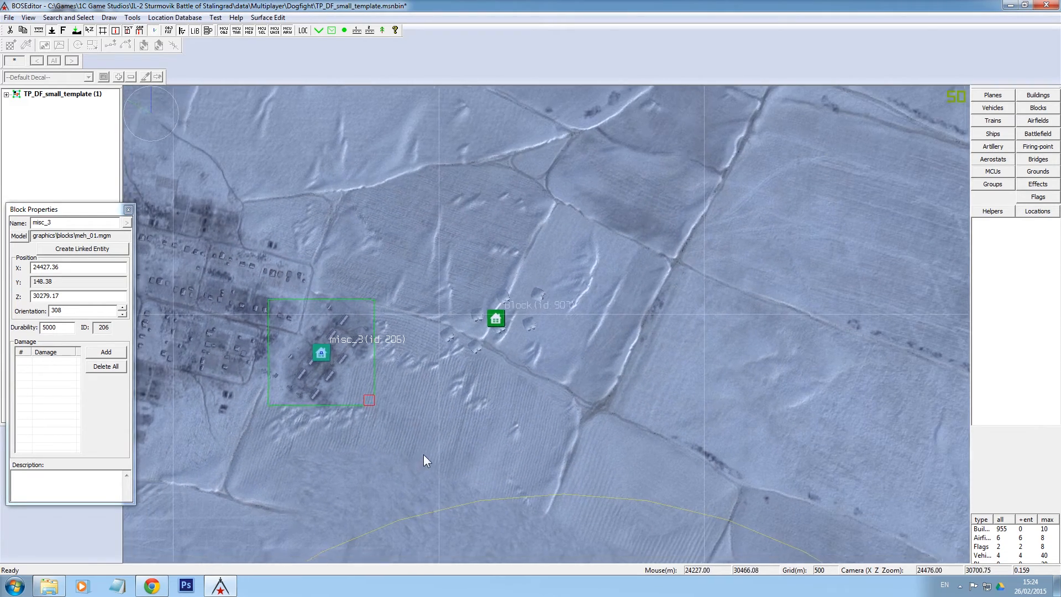
pyautogui.moveTo(424, 454); pyautogui.dragTo(545, 164, button='middle')
pyautogui.moveTo(587, 461); pyautogui.dragTo(489, 258, button='middle')
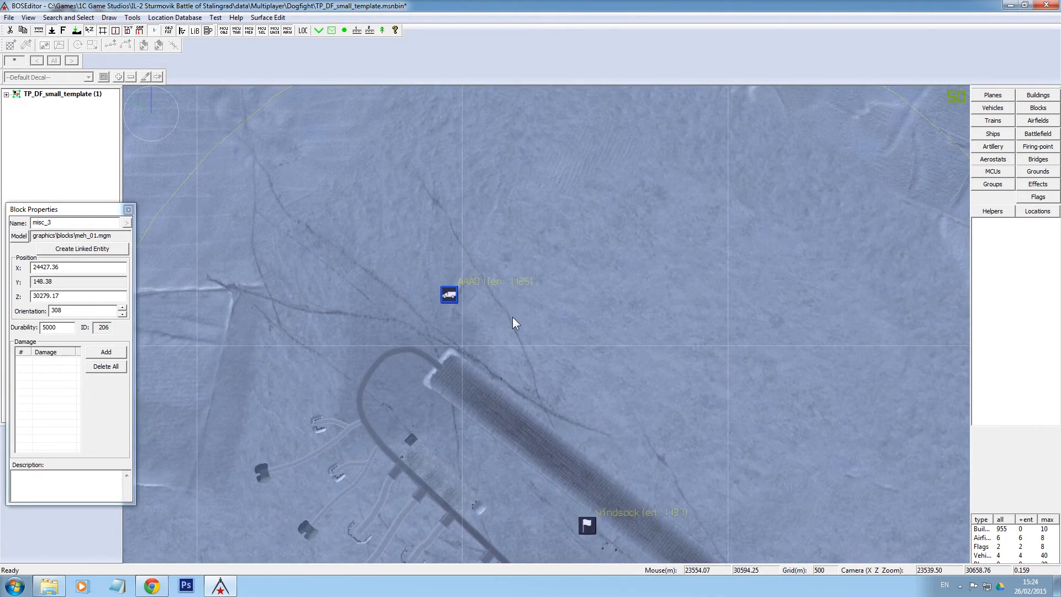
pyautogui.scroll(-4, 512, 323)
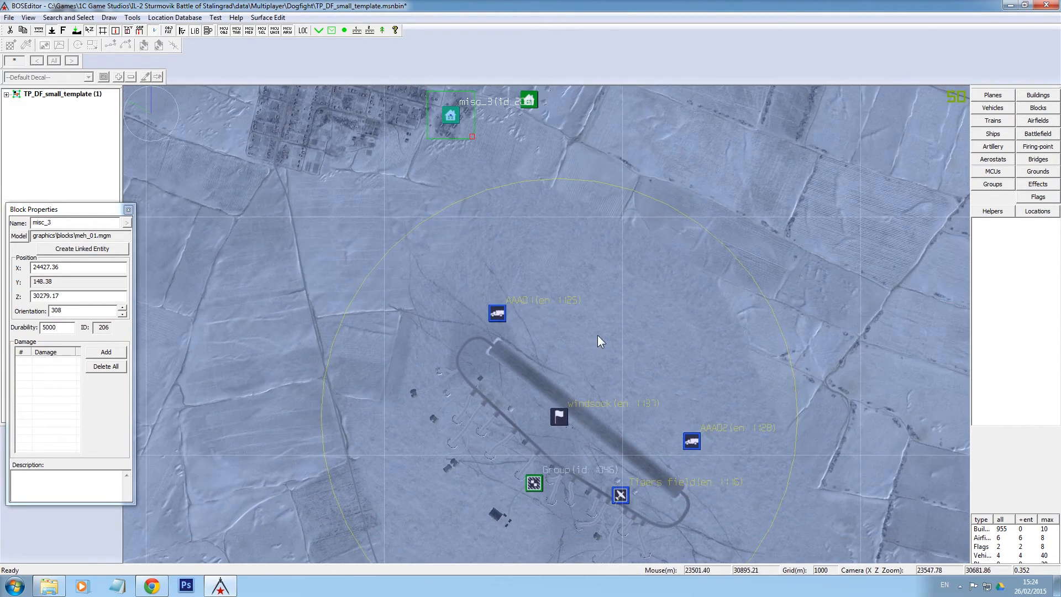
pyautogui.scroll(-4, 596, 336)
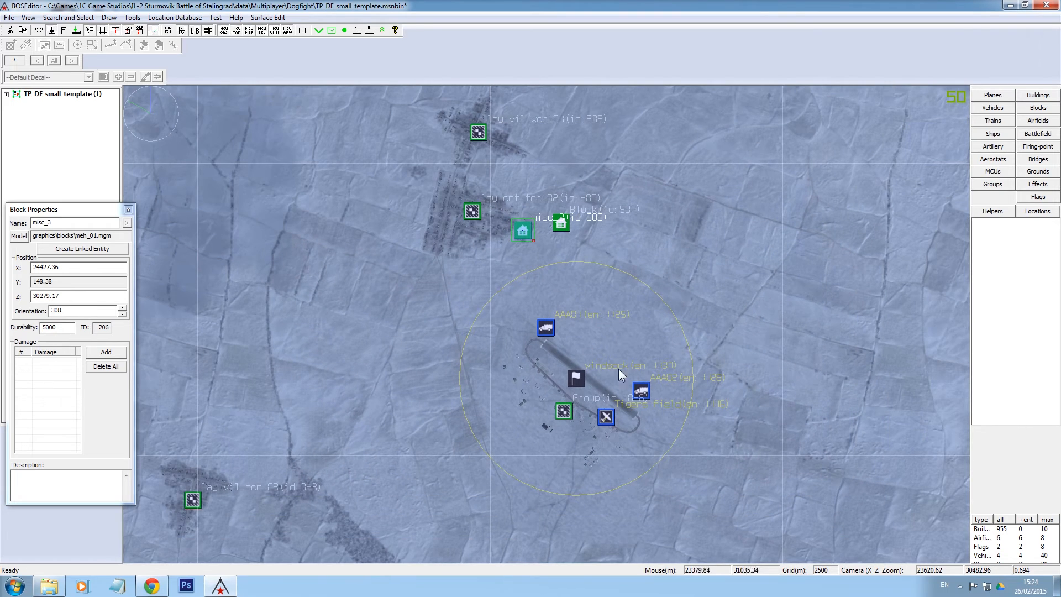
pyautogui.moveTo(696, 304); pyautogui.dragTo(524, 304, button='middle')
pyautogui.scroll(5, 416, 370)
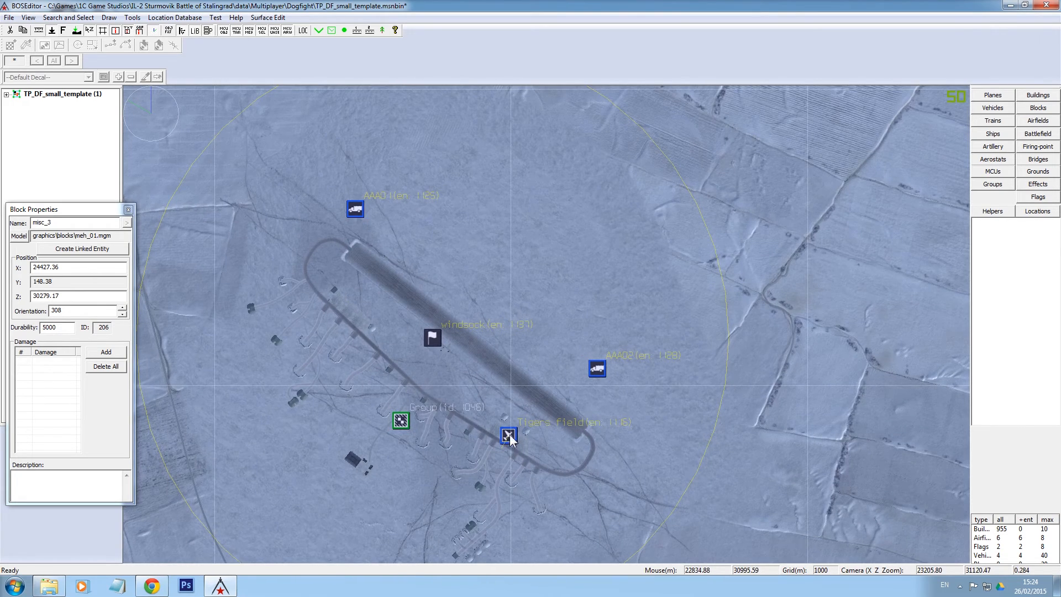
pyautogui.click(509, 436)
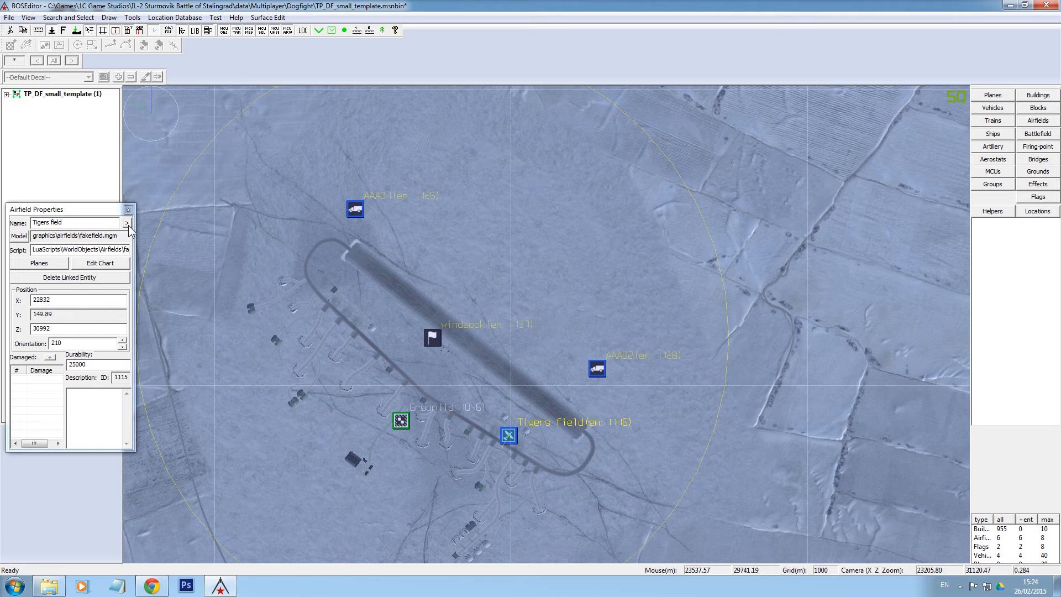
pyautogui.moveTo(67, 209); pyautogui.dragTo(116, 234)
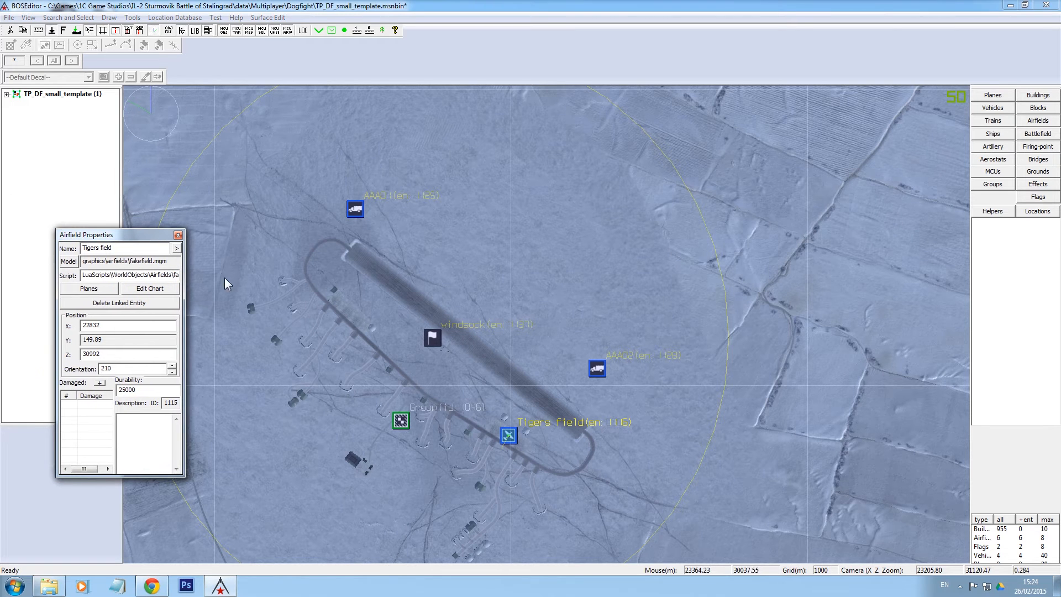
# In the Tigers field airfield's advanced properties, keep the country as Russia, set the callsign to Rowan and save
pyautogui.click(177, 250)
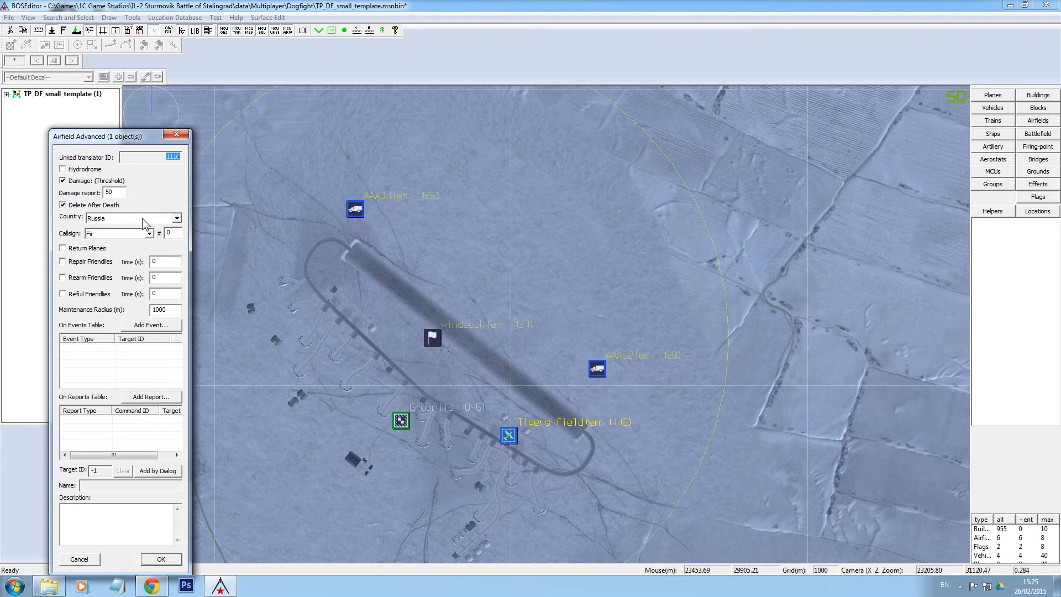
pyautogui.click(175, 218)
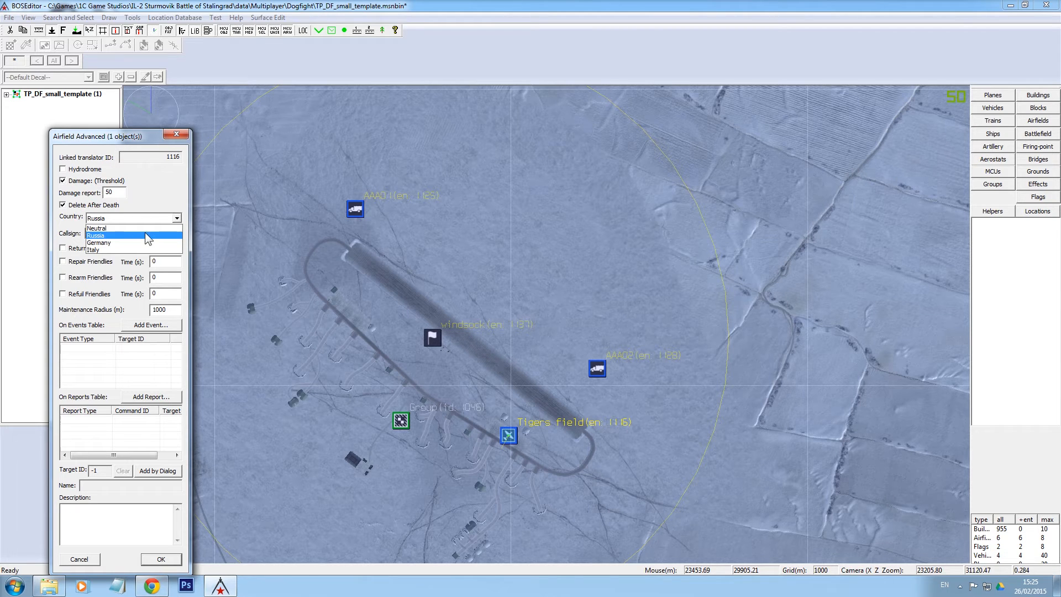
pyautogui.click(145, 233)
pyautogui.click(141, 233)
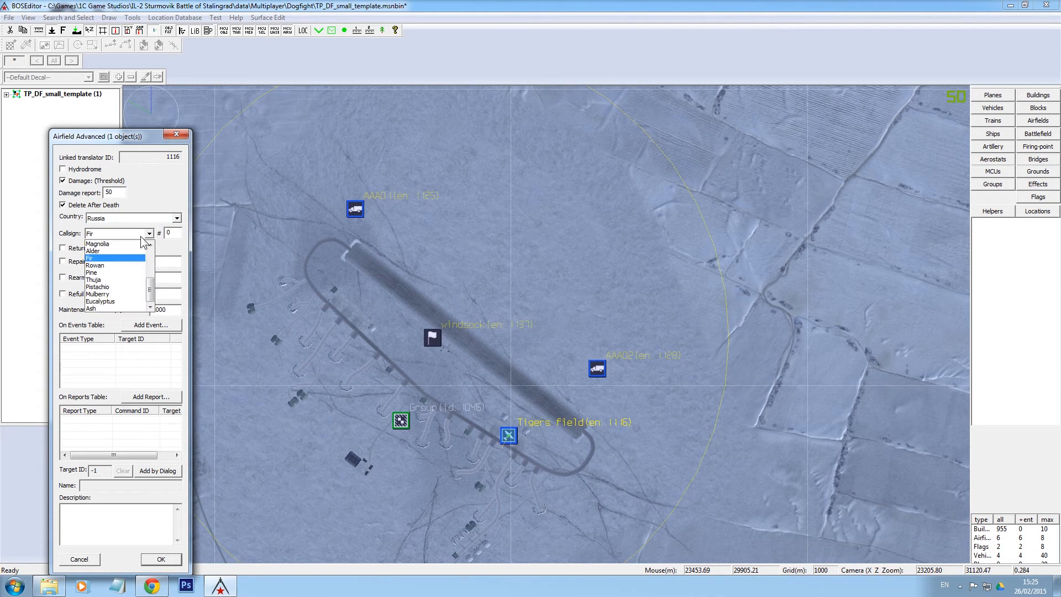
pyautogui.click(102, 265)
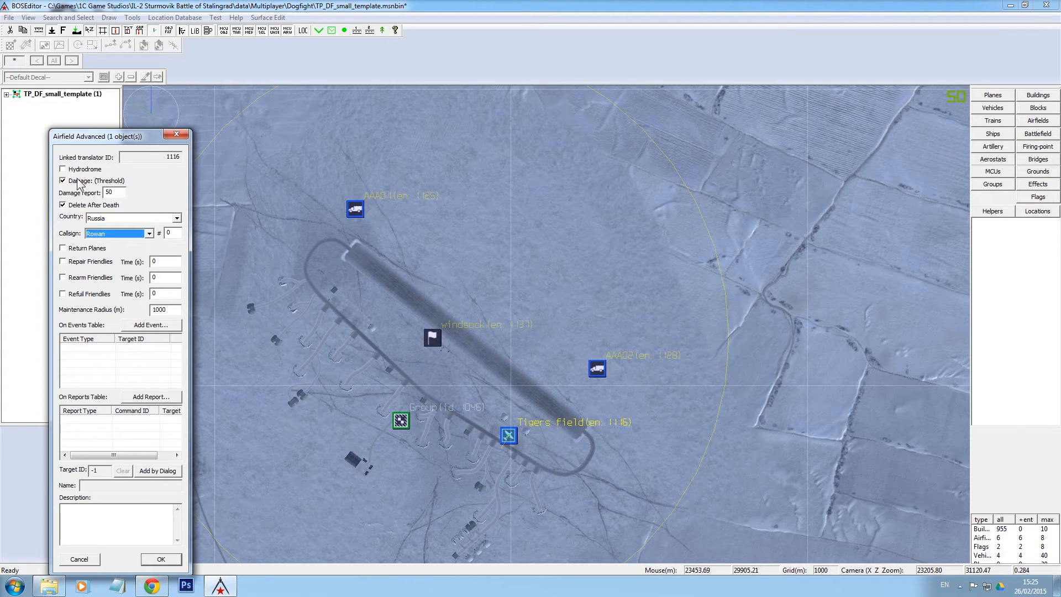
pyautogui.click(167, 562)
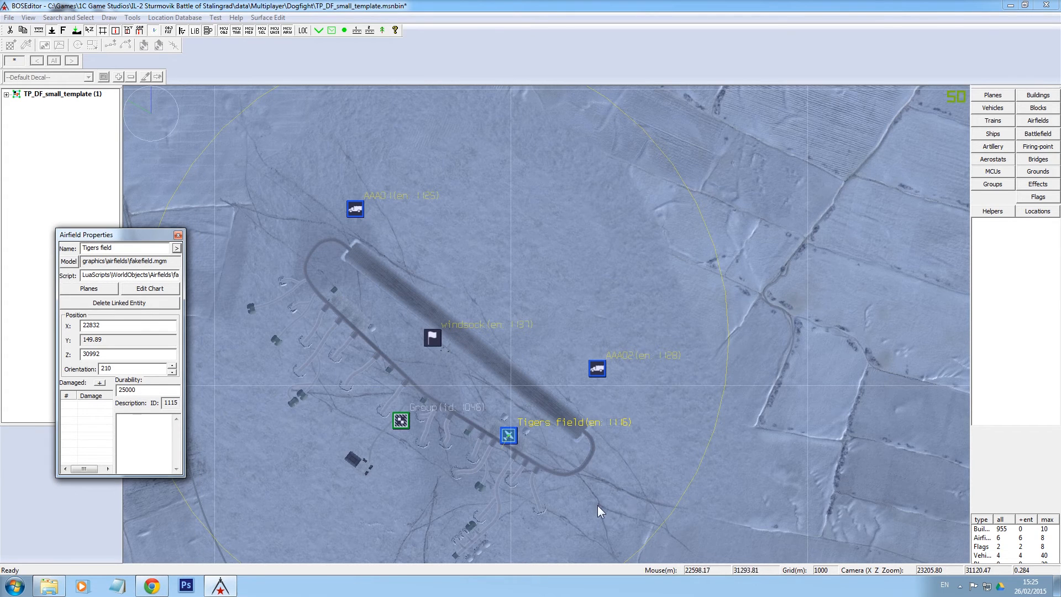
# Review the target, event and link commands available for the Tigers field airfield
pyautogui.rightClick(509, 437)
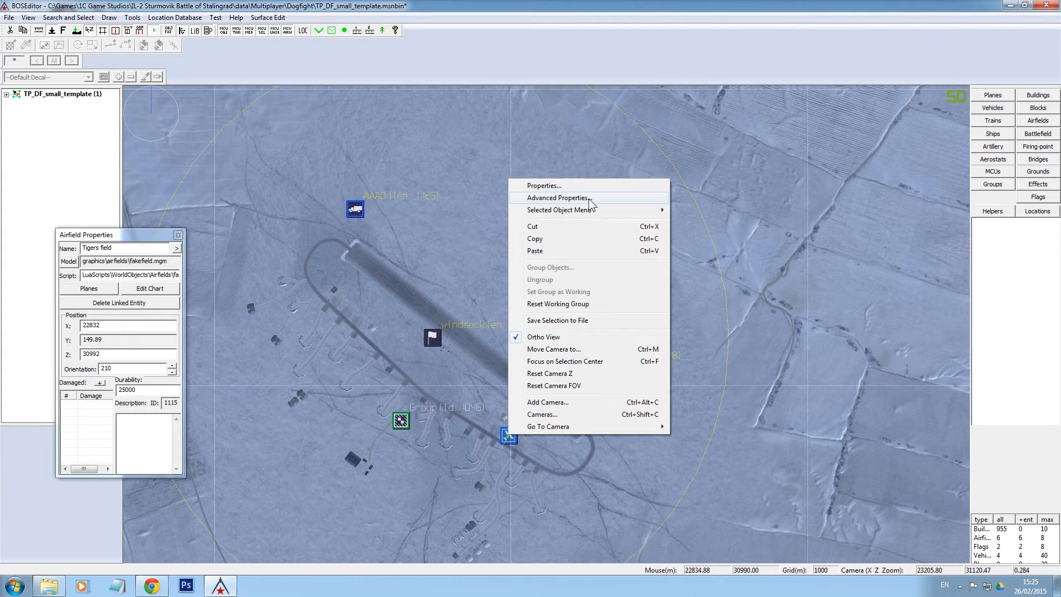
pyautogui.moveTo(586, 212)
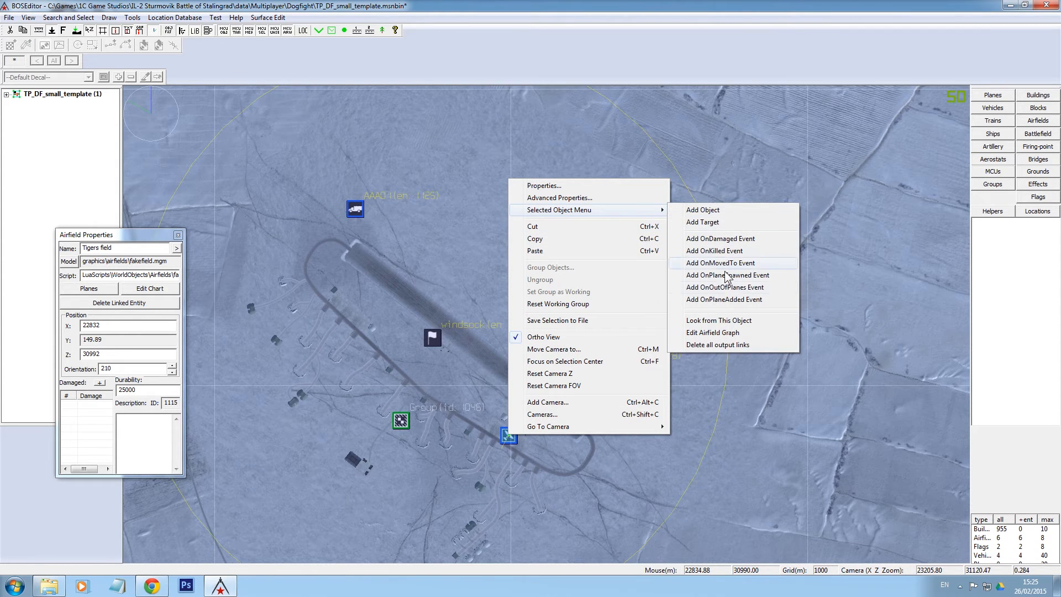
pyautogui.click(736, 345)
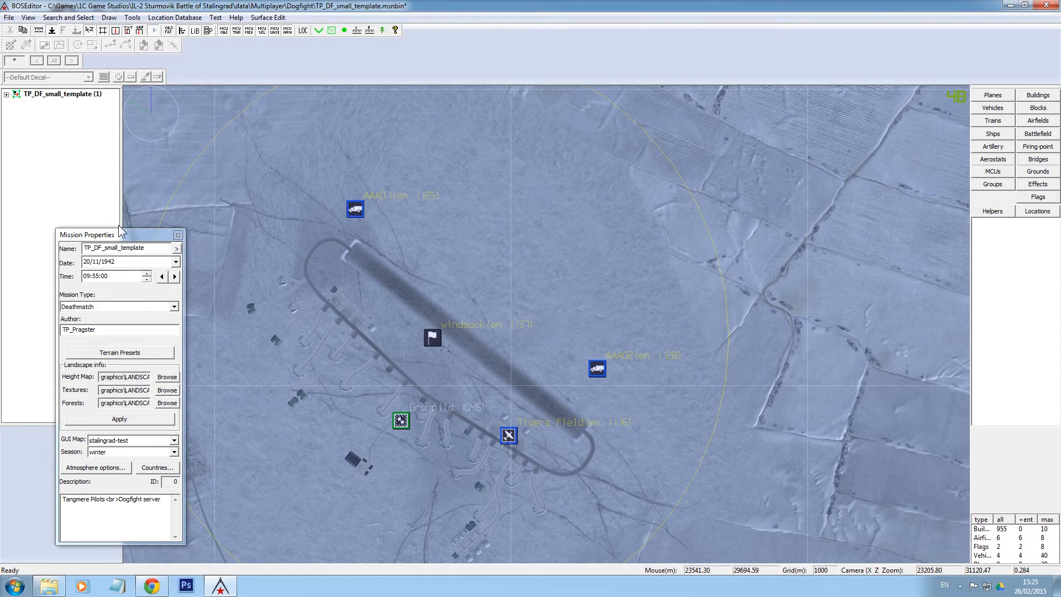
# Close the mission properties window, reopen it and place it clear of the airfield on the map
pyautogui.moveTo(99, 235); pyautogui.dragTo(199, 235)
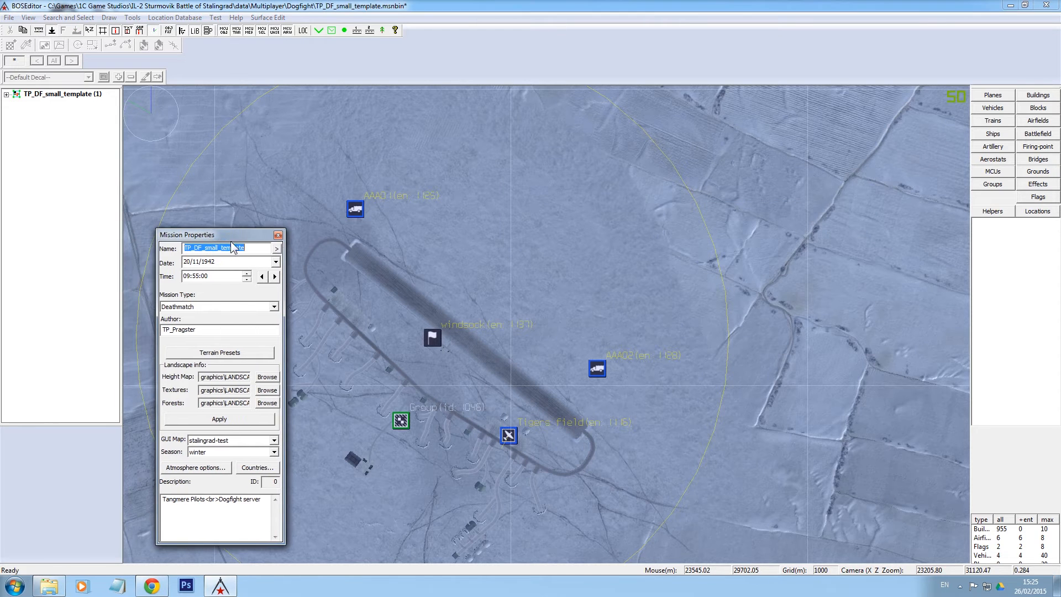
pyautogui.click(278, 236)
pyautogui.rightClick(267, 181)
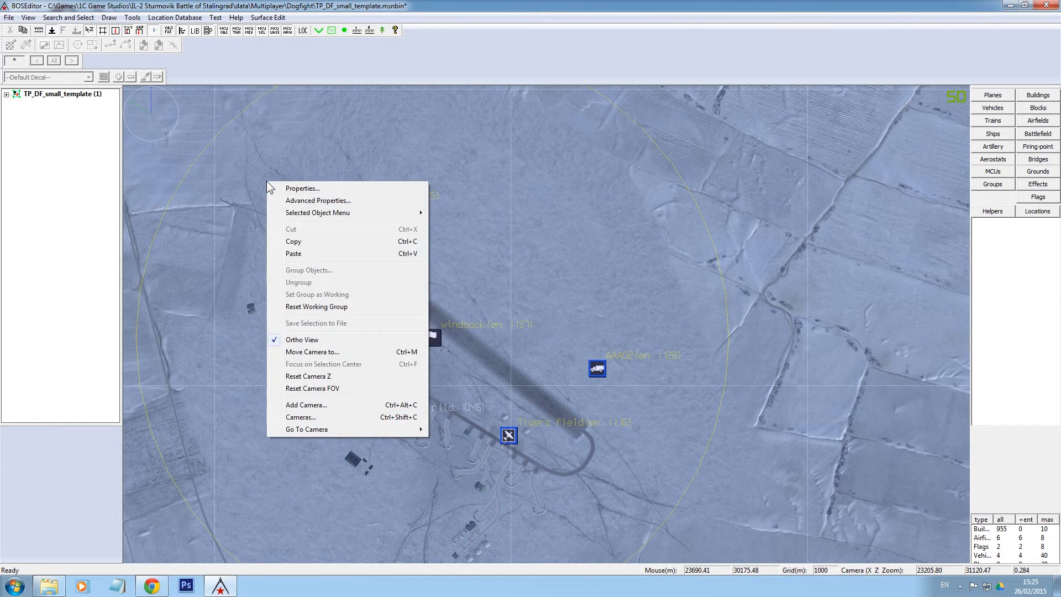
pyautogui.click(513, 187)
pyautogui.rightClick(510, 441)
pyautogui.click(542, 190)
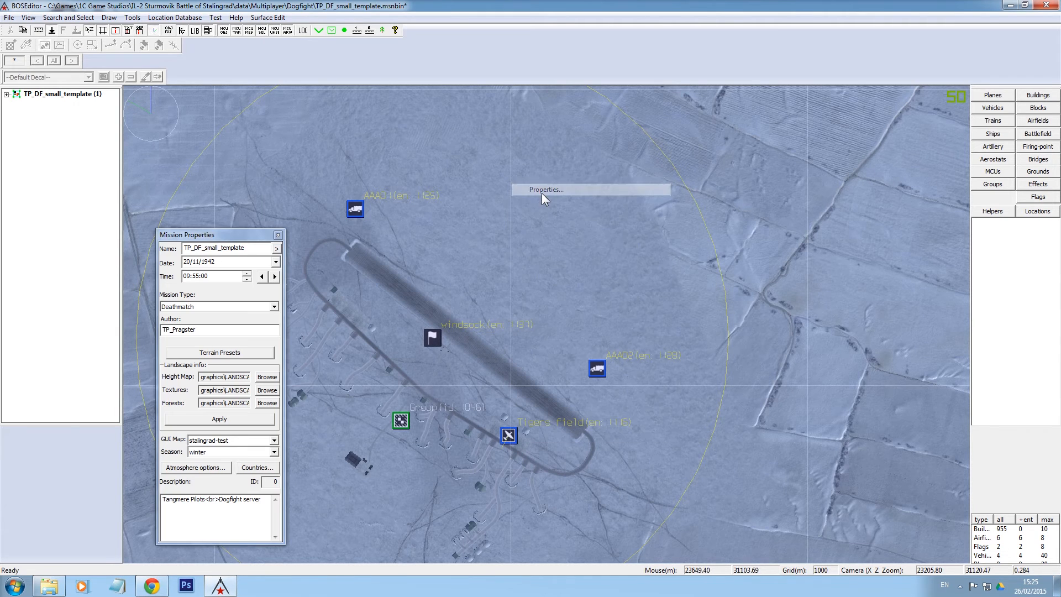
pyautogui.moveTo(208, 236); pyautogui.dragTo(138, 236)
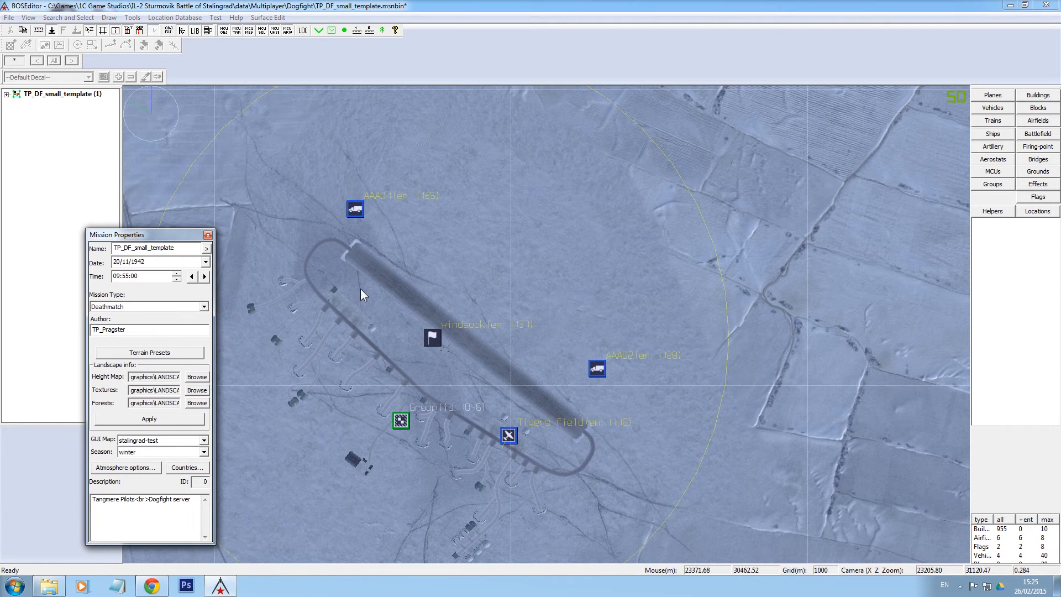
# Alternately select and deselect the Tigers field airfield to compare its properties with those of the mission
pyautogui.click(508, 435)
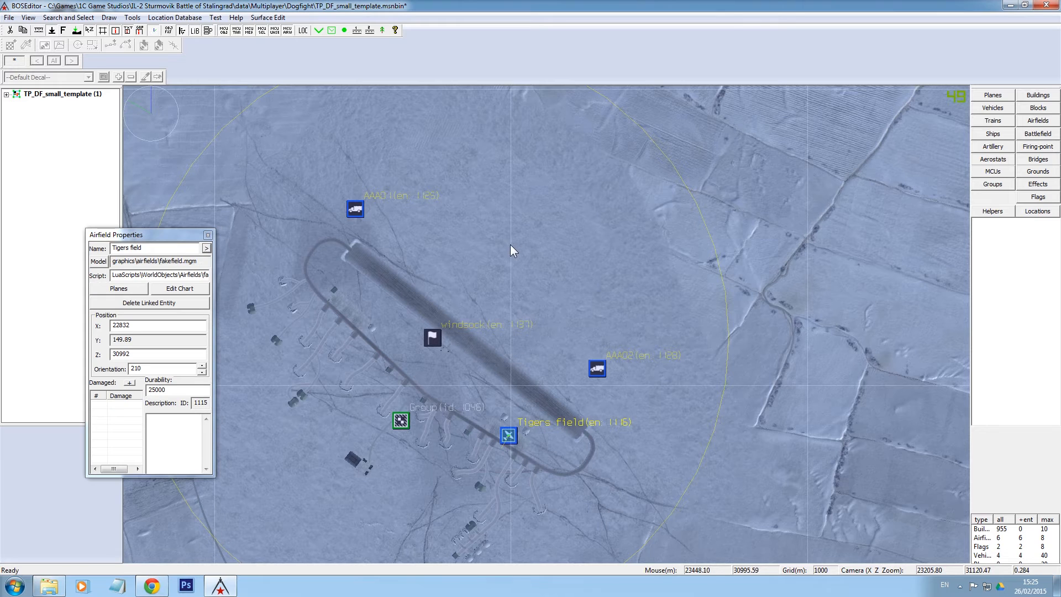
pyautogui.click(475, 266)
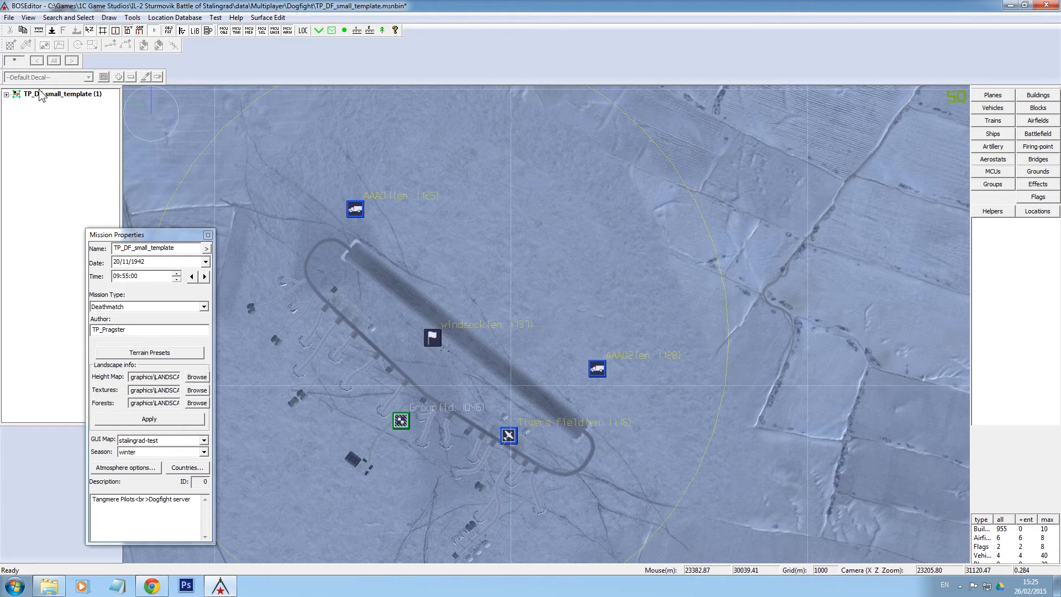
pyautogui.click(509, 435)
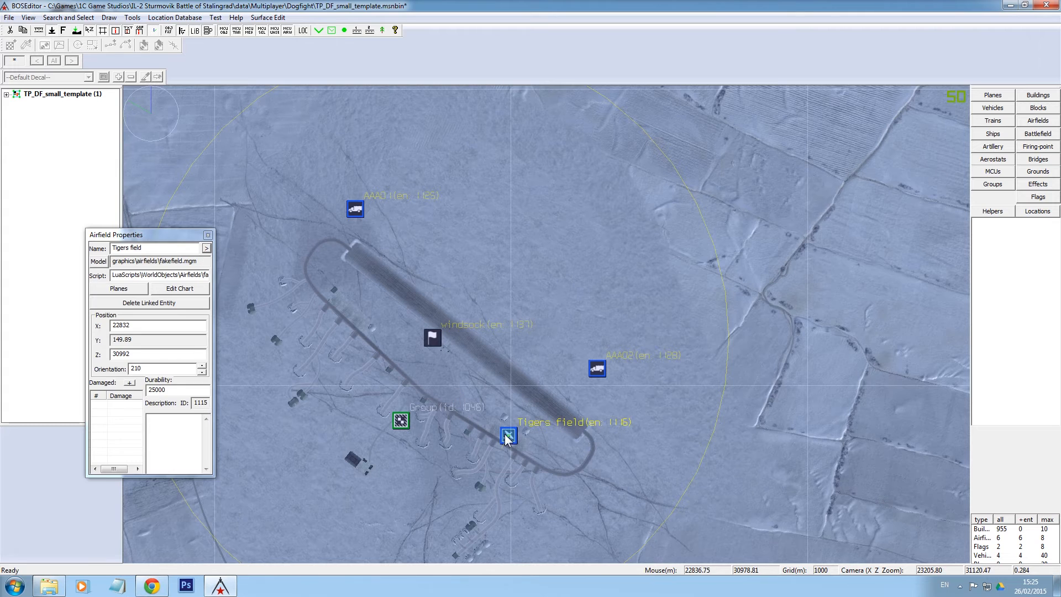
pyautogui.click(485, 253)
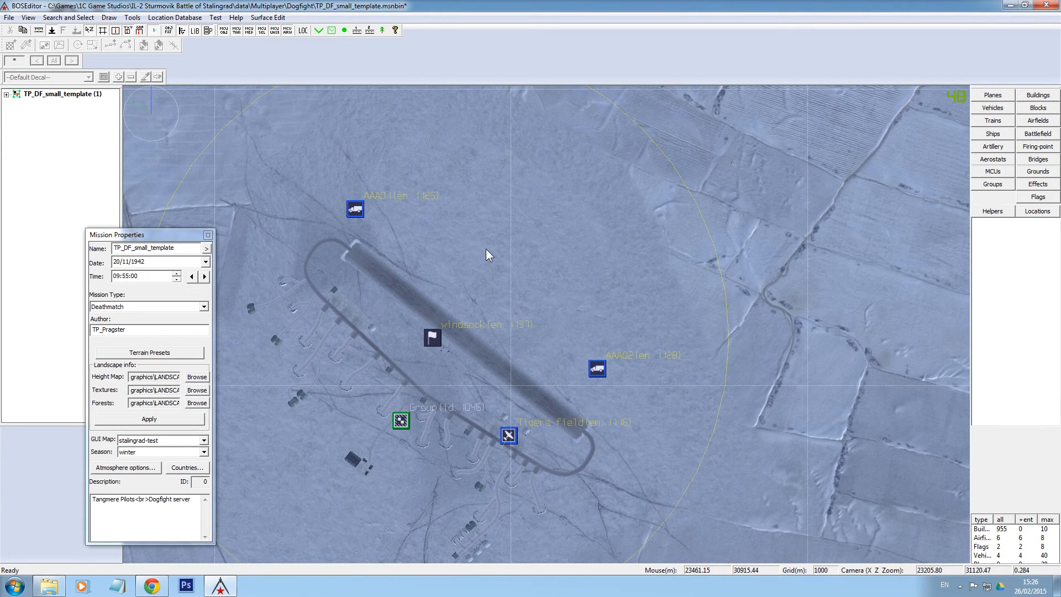
# Survey the whole map, select the AAA01 vehicle at the runway's northwest end and switch to the 3D view
pyautogui.scroll(-10, 486, 255)
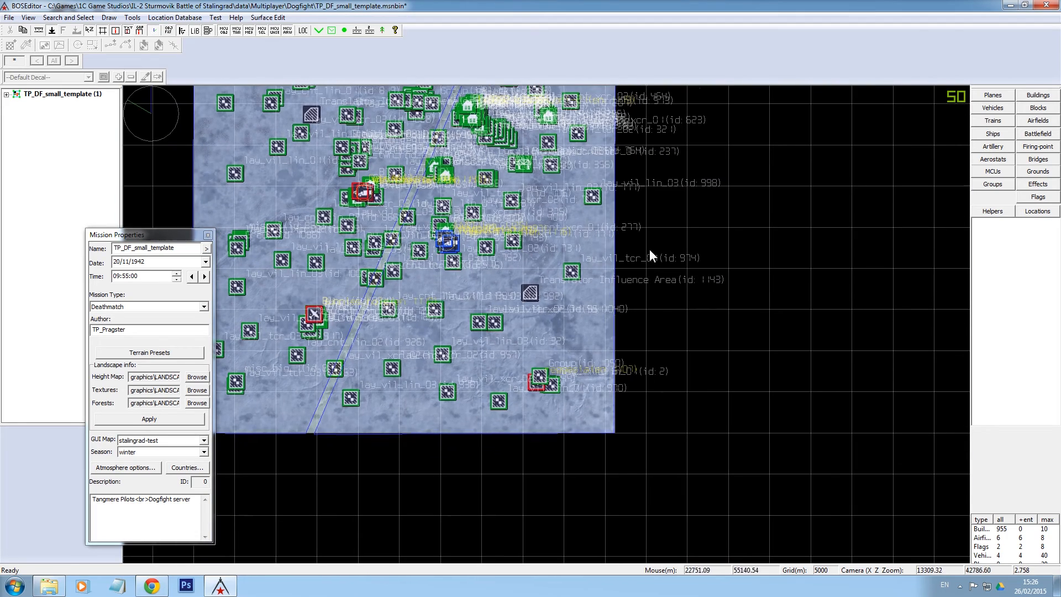
pyautogui.moveTo(648, 250); pyautogui.dragTo(738, 386, button='middle')
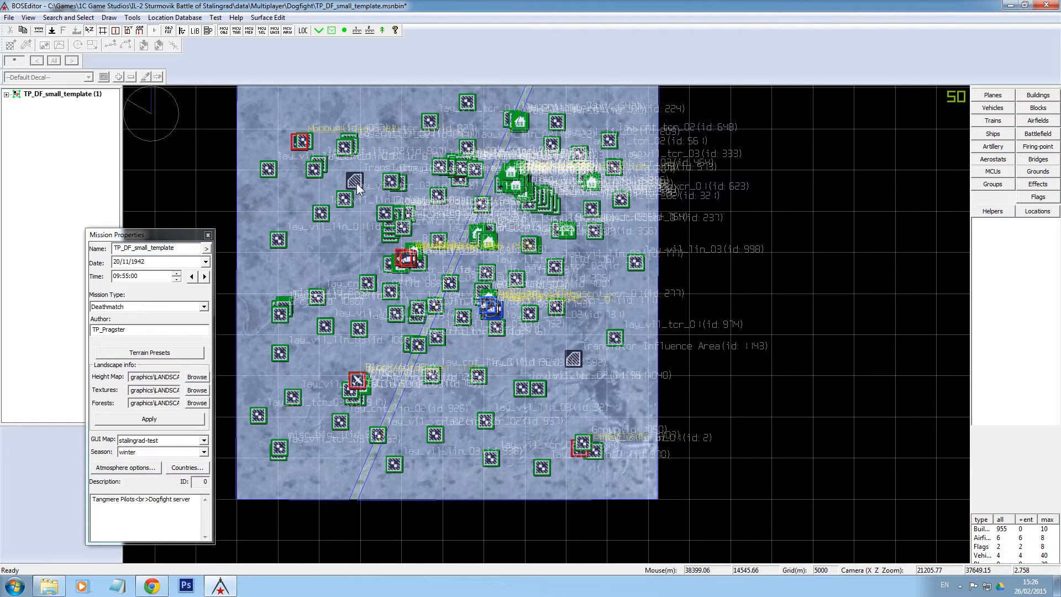
pyautogui.scroll(3, 489, 302)
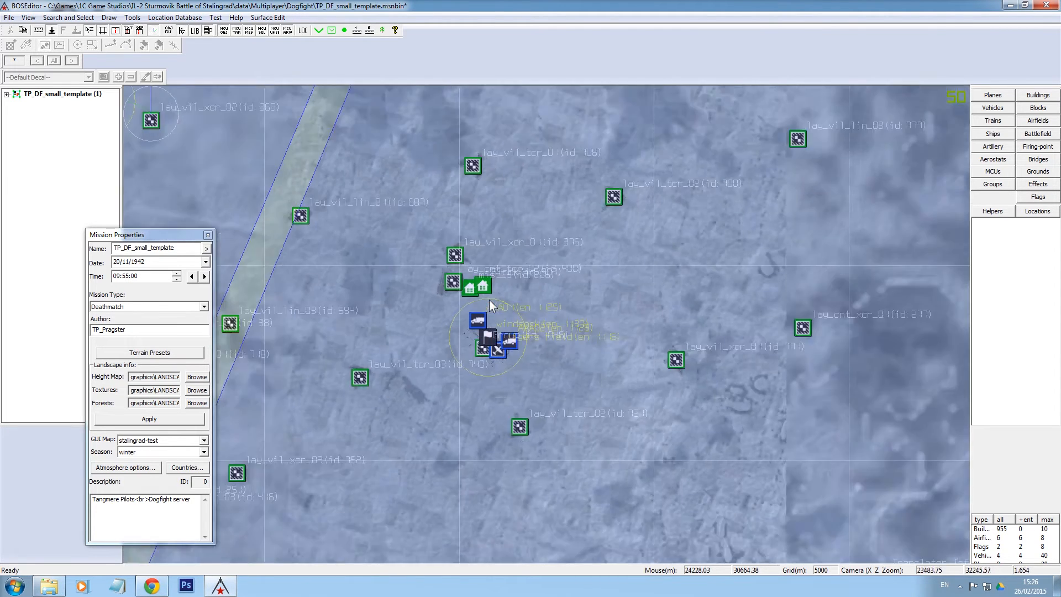
pyautogui.scroll(8, 489, 299)
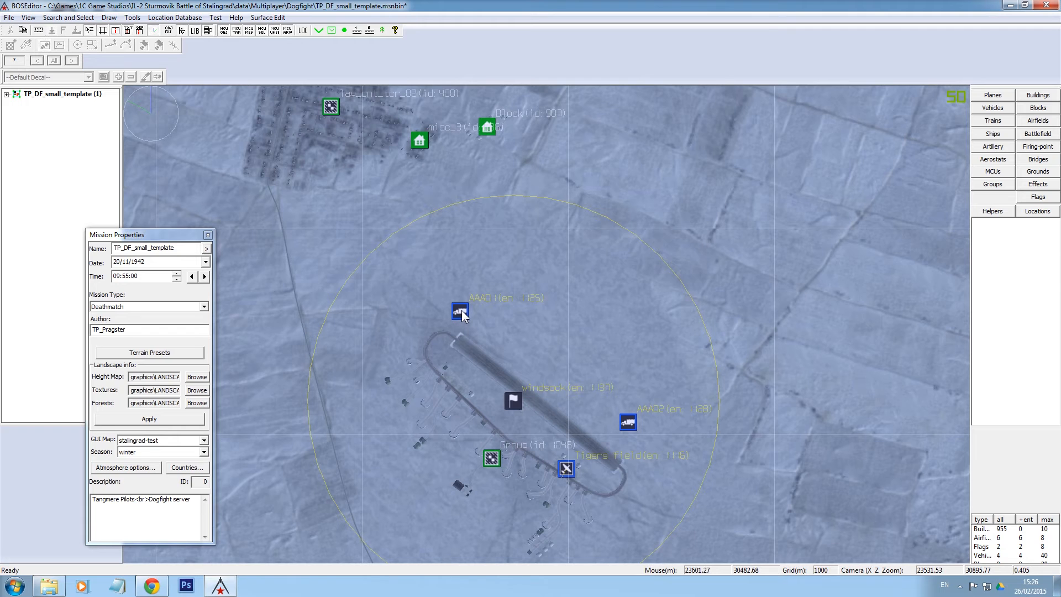
pyautogui.click(461, 313)
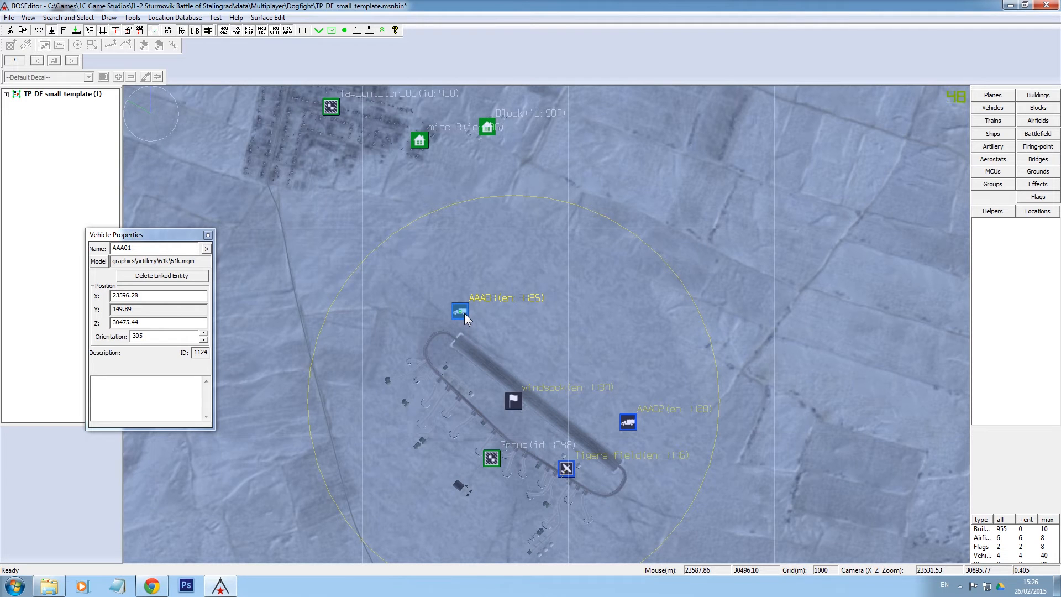
pyautogui.click(51, 31)
# Fly the camera past the runway to the AAA01 gun and examine its placement on the ground
pyautogui.scroll(-6, 469, 404)
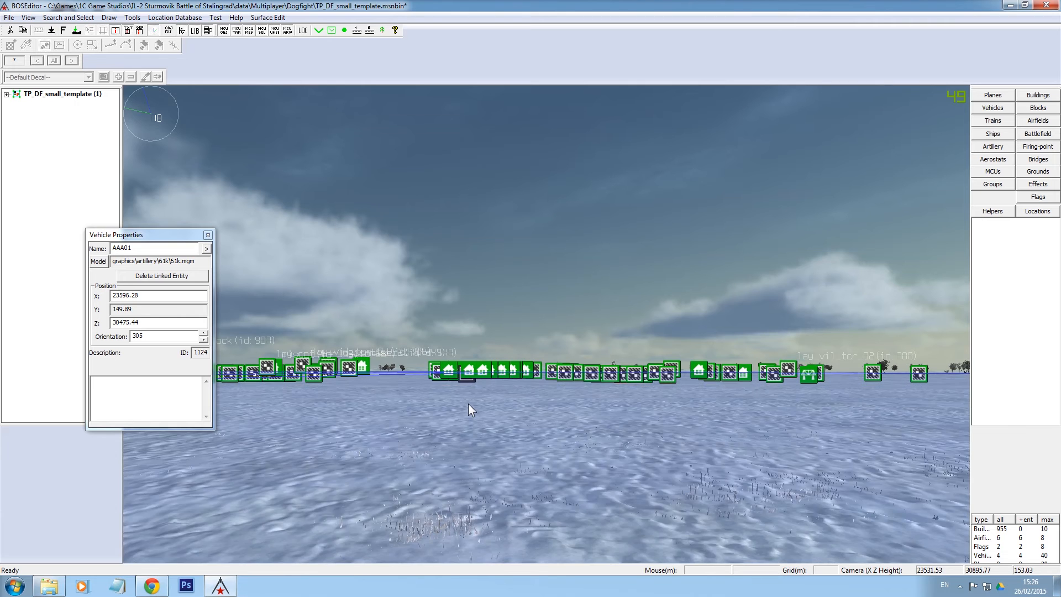
pyautogui.moveTo(494, 479); pyautogui.dragTo(509, 164, button='right')
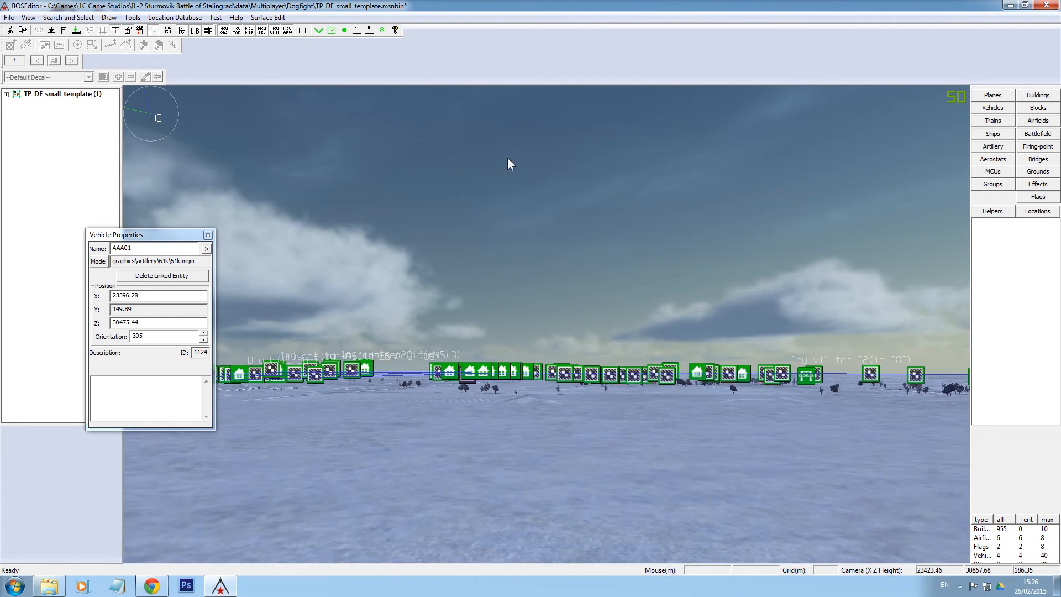
pyautogui.moveTo(512, 466); pyautogui.dragTo(490, 123, button='right')
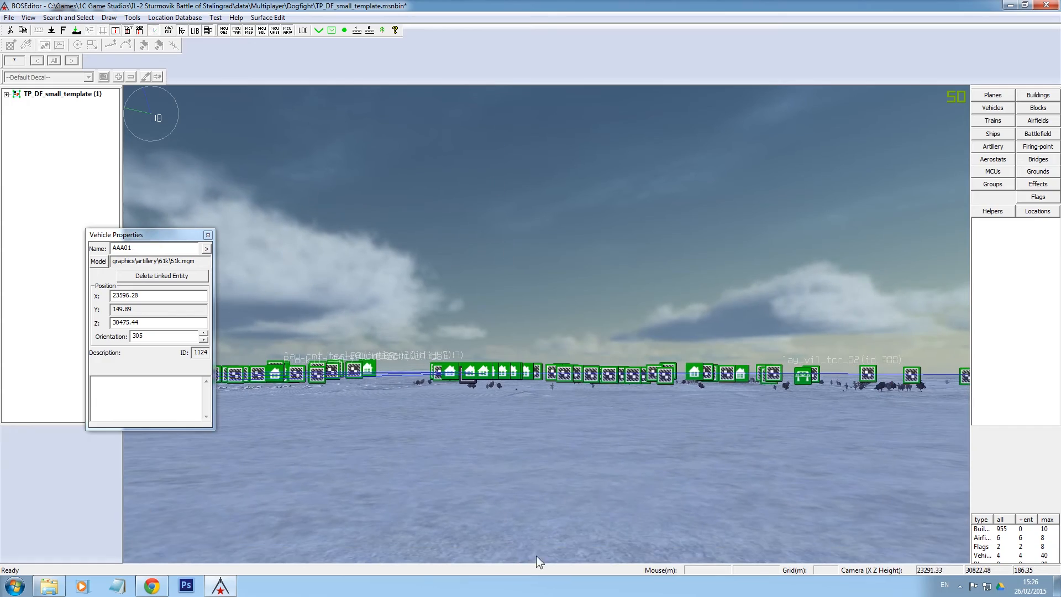
pyautogui.moveTo(513, 304); pyautogui.dragTo(787, 435, button='right')
pyautogui.moveTo(784, 429); pyautogui.dragTo(608, 397, button='middle')
pyautogui.moveTo(608, 397); pyautogui.dragTo(542, 523, button='right')
pyautogui.moveTo(525, 437); pyautogui.dragTo(520, 596, button='right')
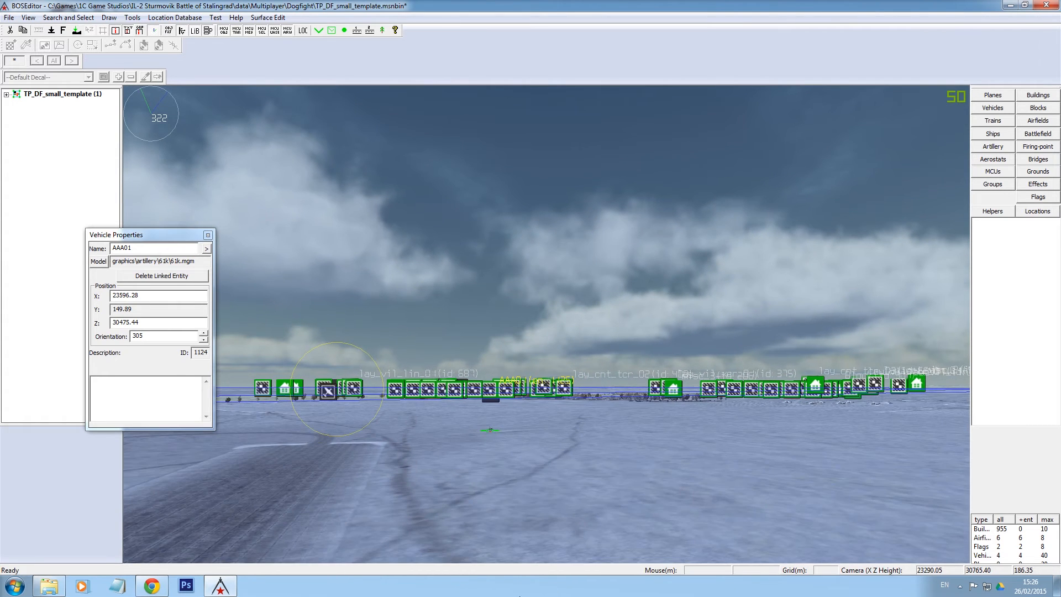
pyautogui.moveTo(518, 435); pyautogui.dragTo(558, 594, button='right')
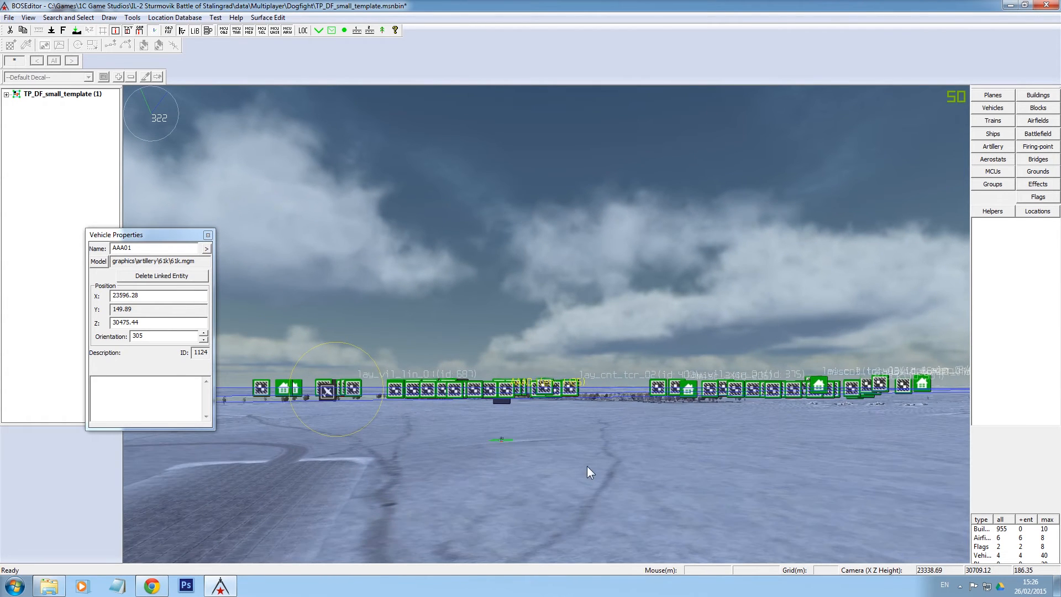
pyautogui.moveTo(587, 467); pyautogui.dragTo(588, 554, button='right')
pyautogui.moveTo(588, 554); pyautogui.dragTo(571, 534, button='middle')
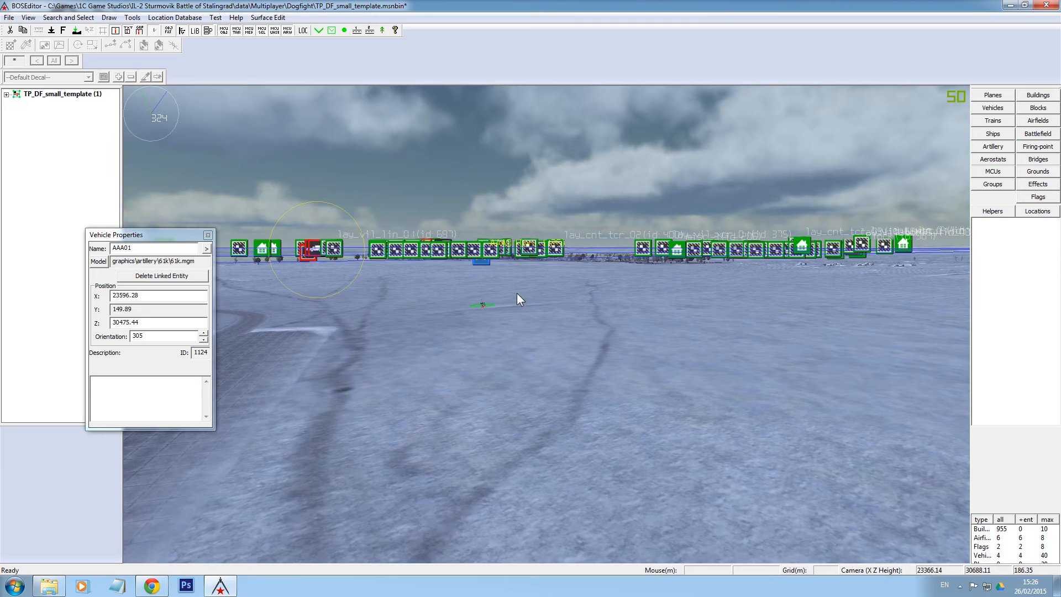
pyautogui.moveTo(518, 298); pyautogui.dragTo(548, 555, button='right')
pyautogui.moveTo(512, 337); pyautogui.dragTo(516, 596, button='right')
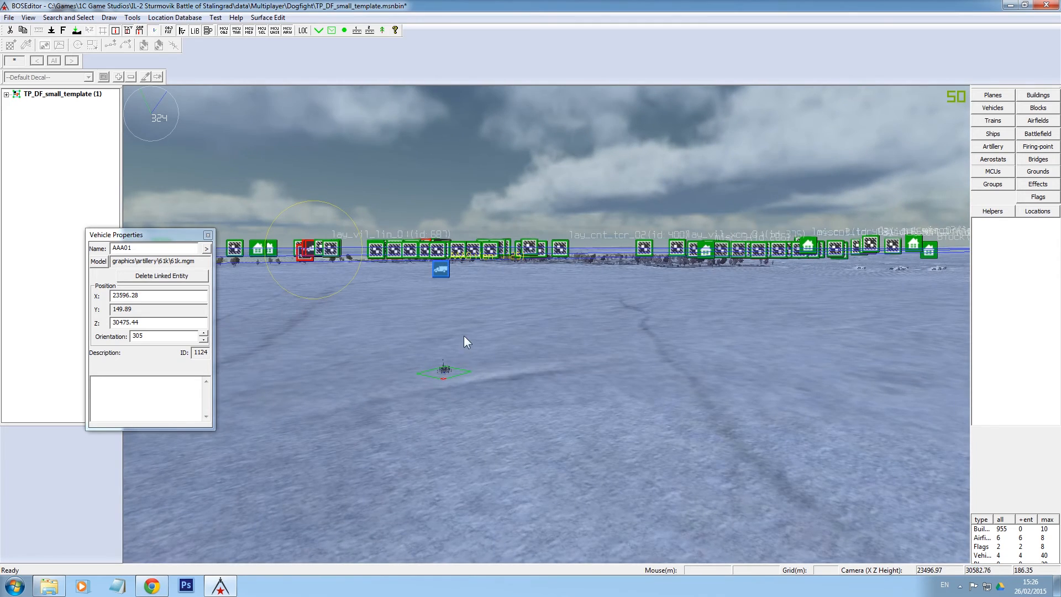
pyautogui.moveTo(463, 336); pyautogui.dragTo(536, 558, button='right')
pyautogui.moveTo(542, 422); pyautogui.dragTo(539, 466, button='right')
pyautogui.scroll(-3, 539, 465)
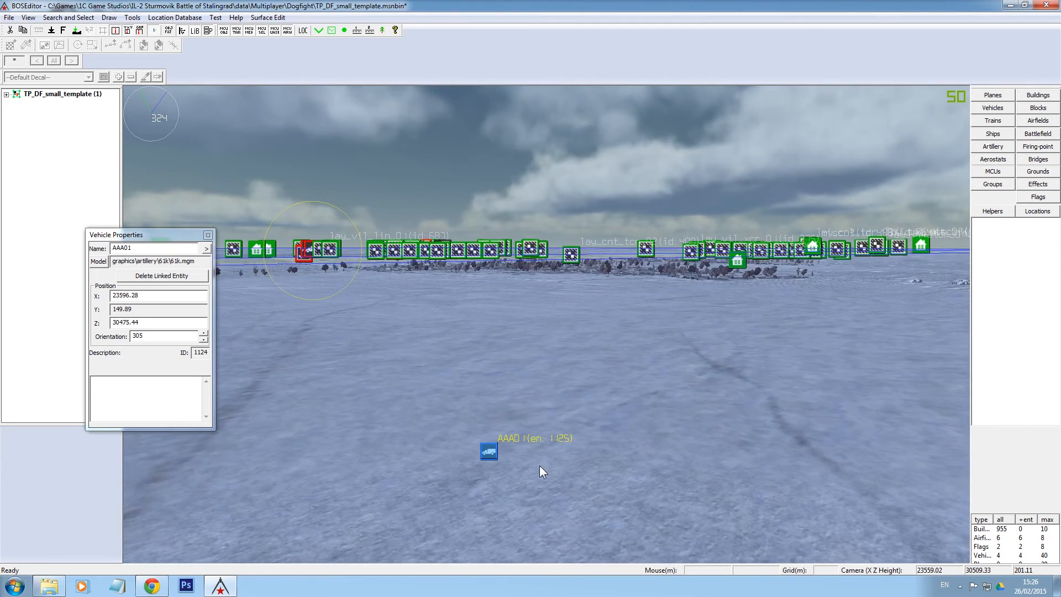
pyautogui.scroll(3, 539, 465)
# Reselect the AAA01 gun, inspect its direction marker in 3D and return to the top-down map view
pyautogui.click(489, 469)
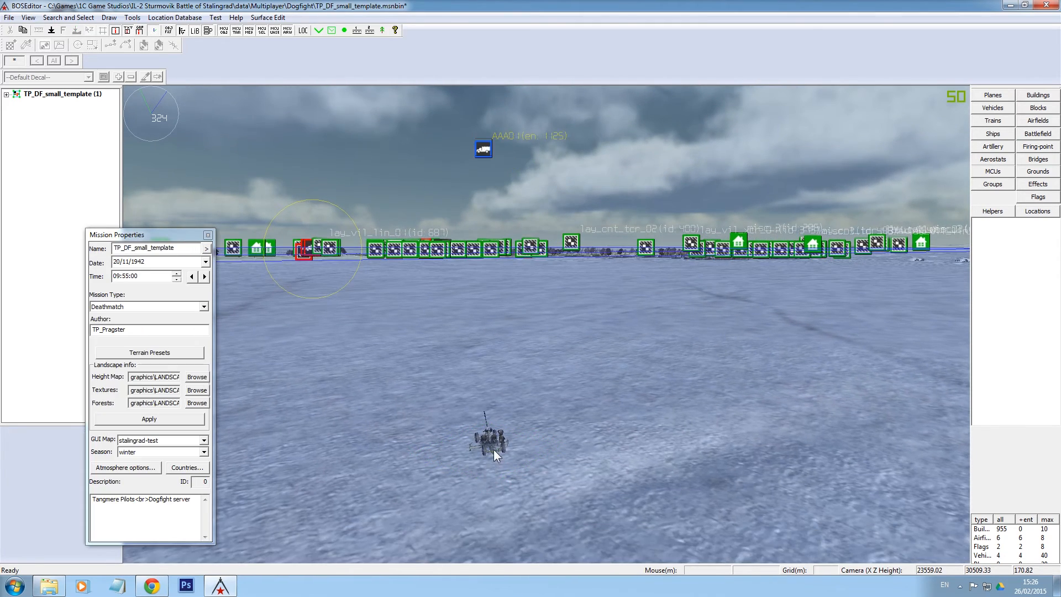
pyautogui.click(493, 449)
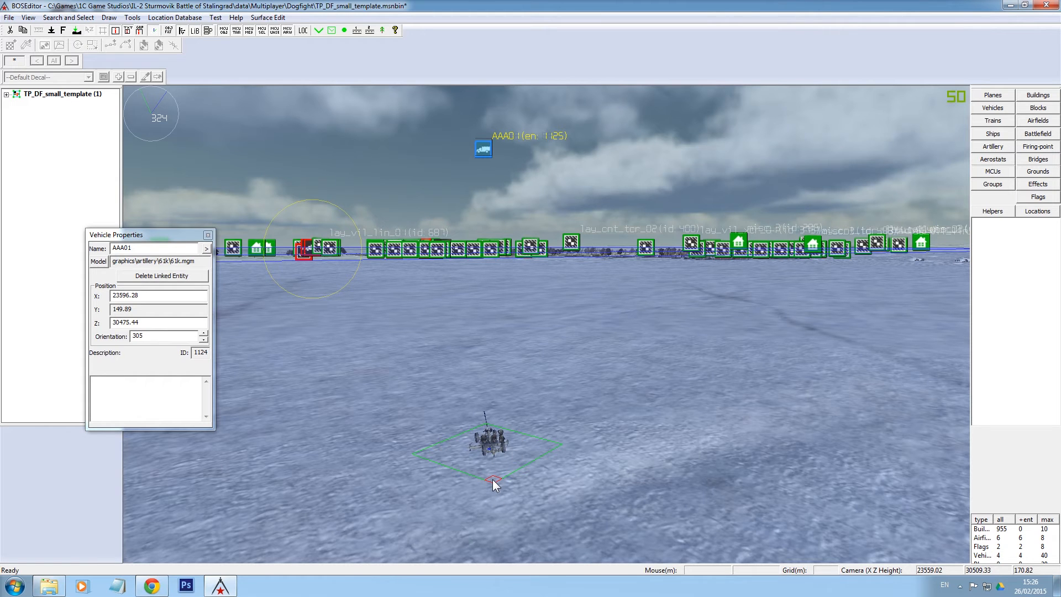
pyautogui.moveTo(492, 480); pyautogui.dragTo(492, 478, button='middle')
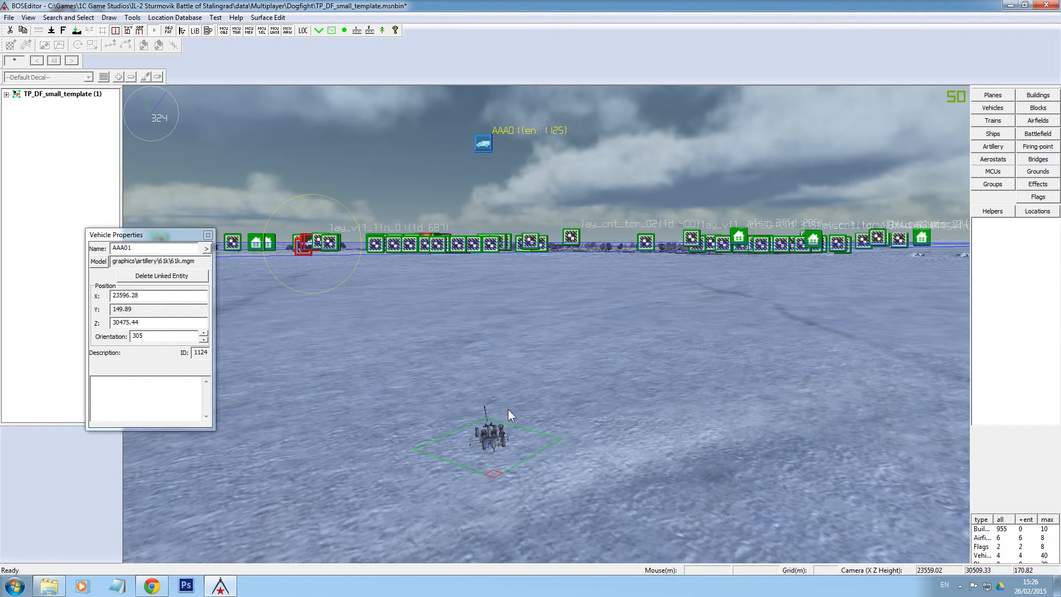
pyautogui.moveTo(493, 471); pyautogui.dragTo(492, 474, button='middle')
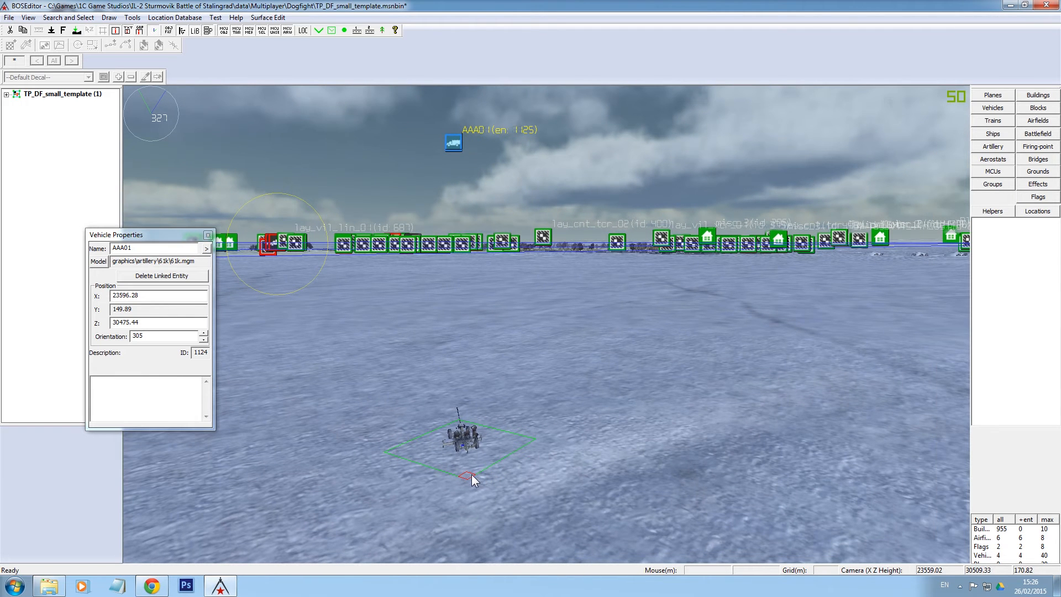
pyautogui.moveTo(402, 443); pyautogui.dragTo(460, 457, button='middle')
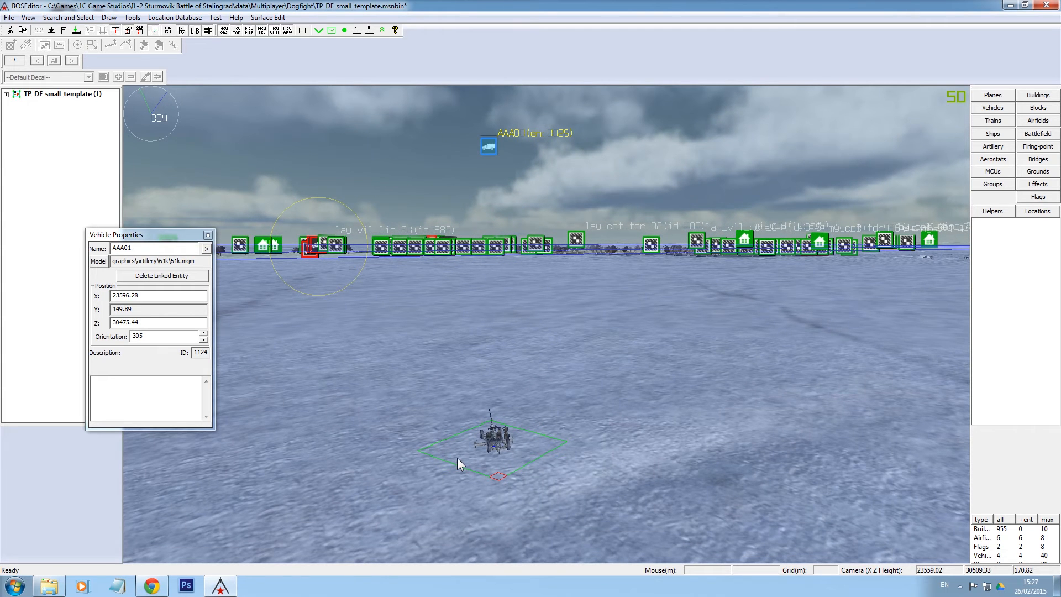
pyautogui.click(52, 32)
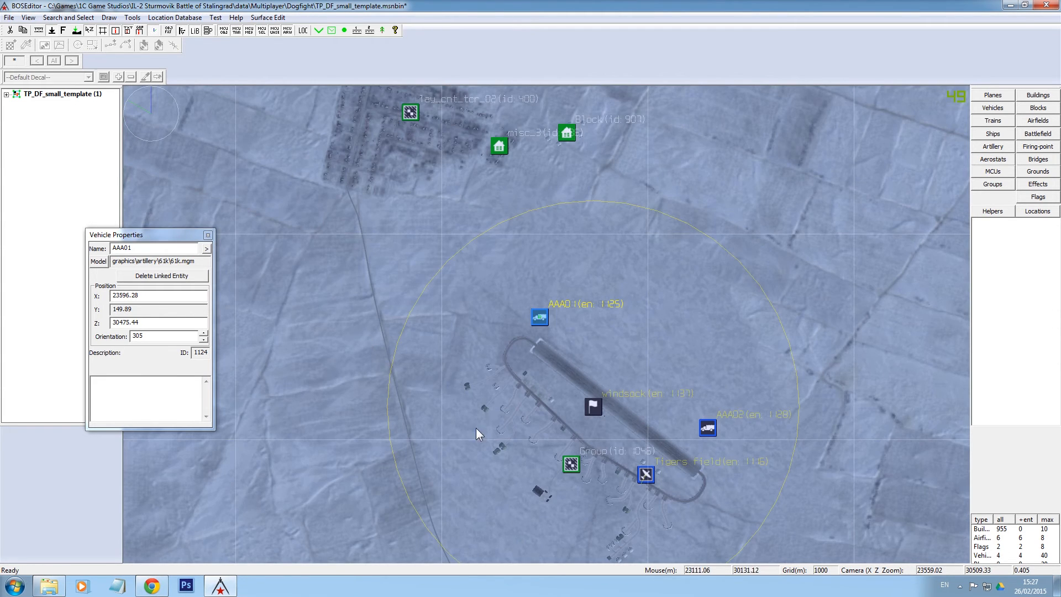
# Rotate the AAA01 gun to orientation 310 and move it to about X 23593, Z 30494
pyautogui.scroll(10, 540, 318)
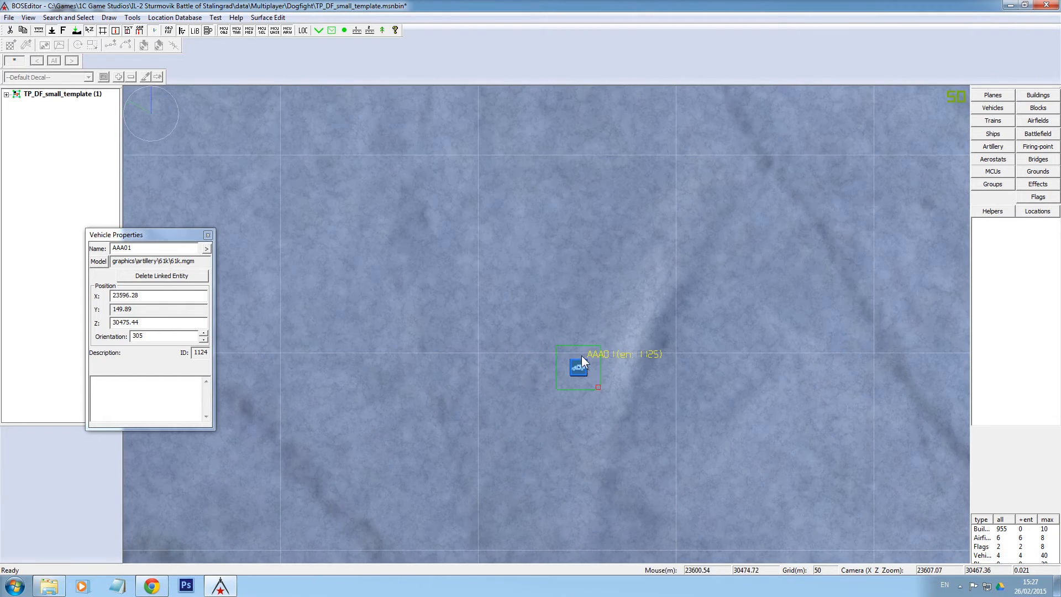
pyautogui.scroll(5, 581, 355)
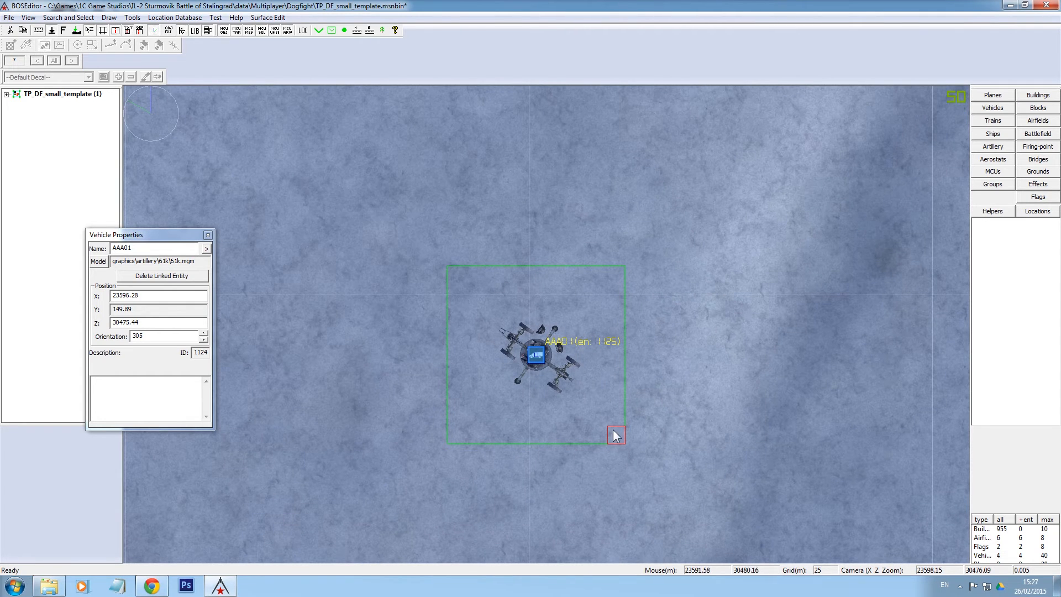
pyautogui.click(617, 434)
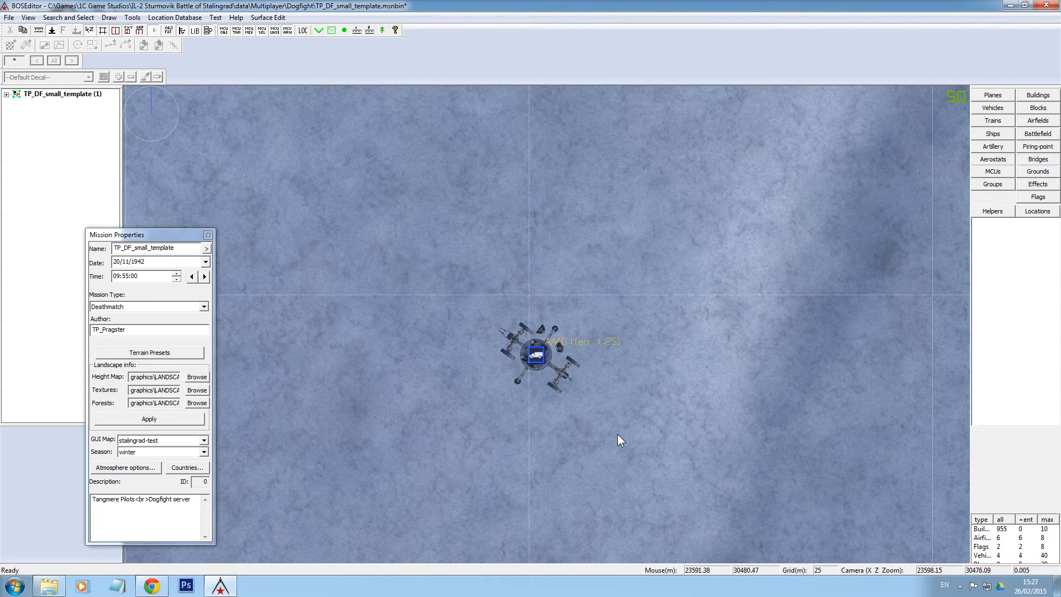
pyautogui.click(536, 355)
pyautogui.moveTo(611, 434)
pyautogui.mouseDown()
pyautogui.moveTo(473, 428)
pyautogui.moveTo(606, 422)
pyautogui.moveTo(606, 407)
pyautogui.moveTo(563, 429)
pyautogui.moveTo(595, 429)
pyautogui.mouseUp()
pyautogui.moveTo(538, 358); pyautogui.dragTo(841, 403)
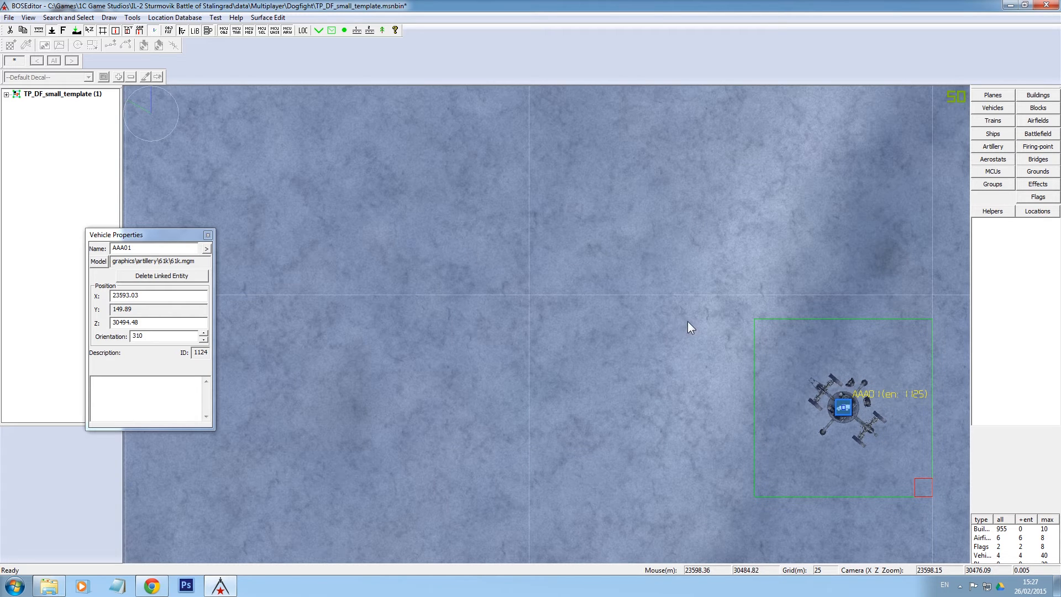
# Examine the moved AAA01 gun up close in the 3D view, deselect it and return to the top-down map
pyautogui.moveTo(687, 320); pyautogui.dragTo(361, 247, button='right')
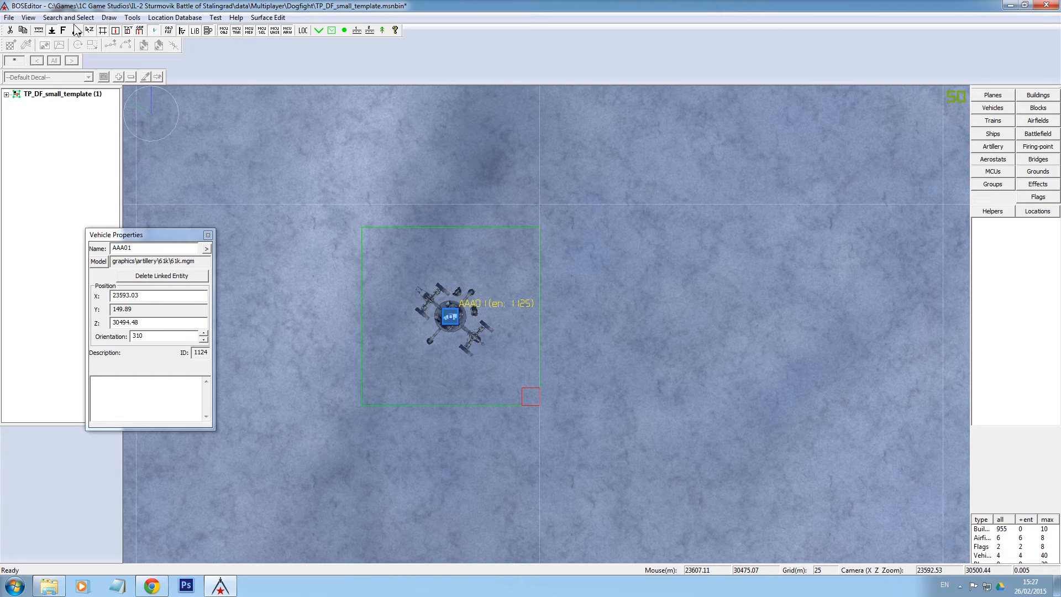
pyautogui.click(51, 31)
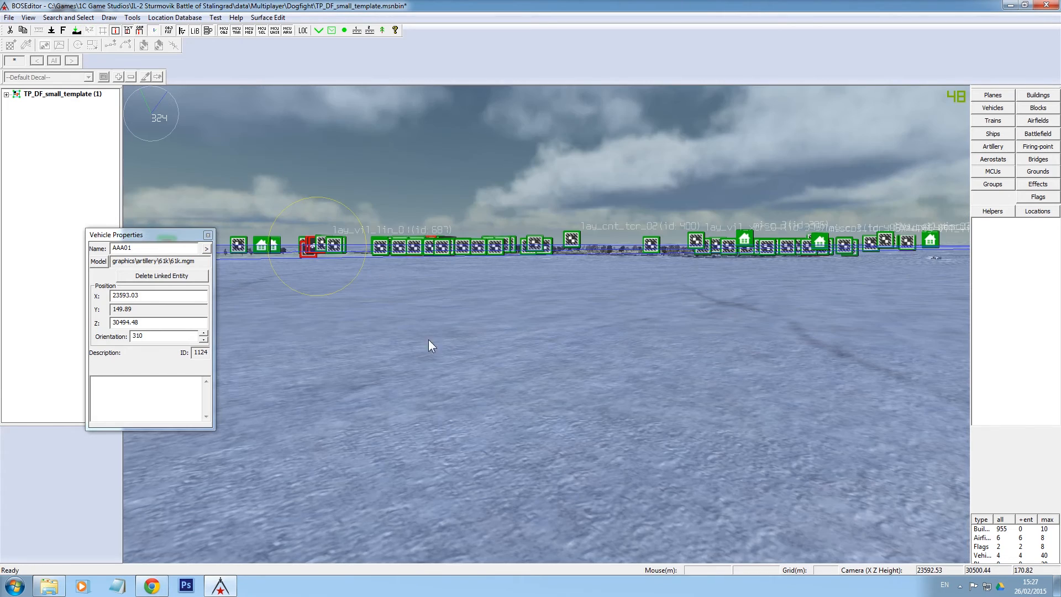
pyautogui.moveTo(341, 369); pyautogui.dragTo(747, 400, button='right')
pyautogui.moveTo(715, 386); pyautogui.dragTo(735, 224, button='middle')
pyautogui.moveTo(522, 456); pyautogui.dragTo(684, 358, button='middle')
pyautogui.moveTo(731, 287); pyautogui.dragTo(595, 375, button='middle')
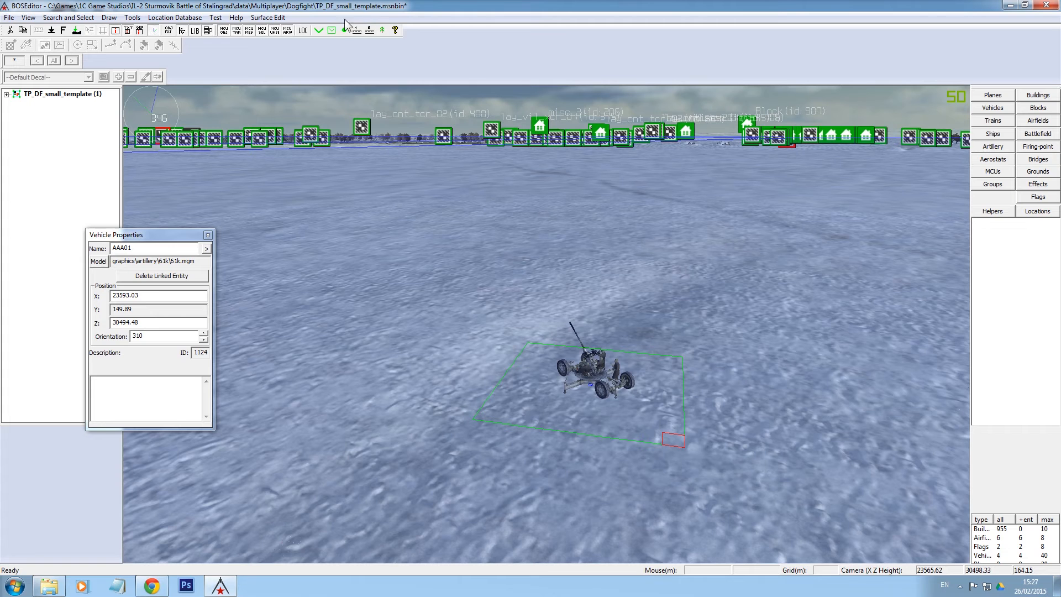
pyautogui.click(595, 373)
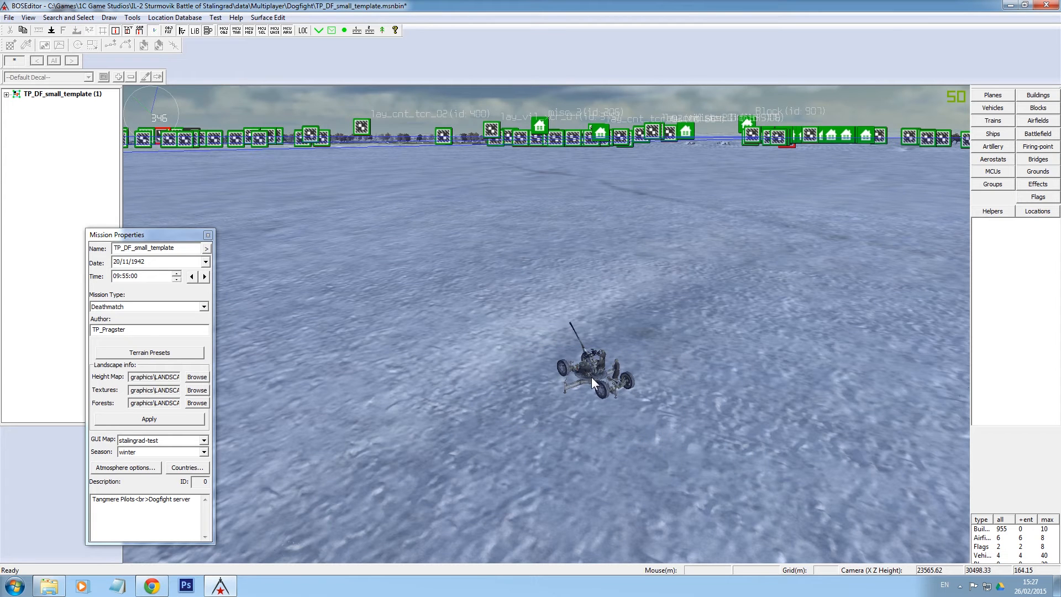
pyautogui.click(52, 30)
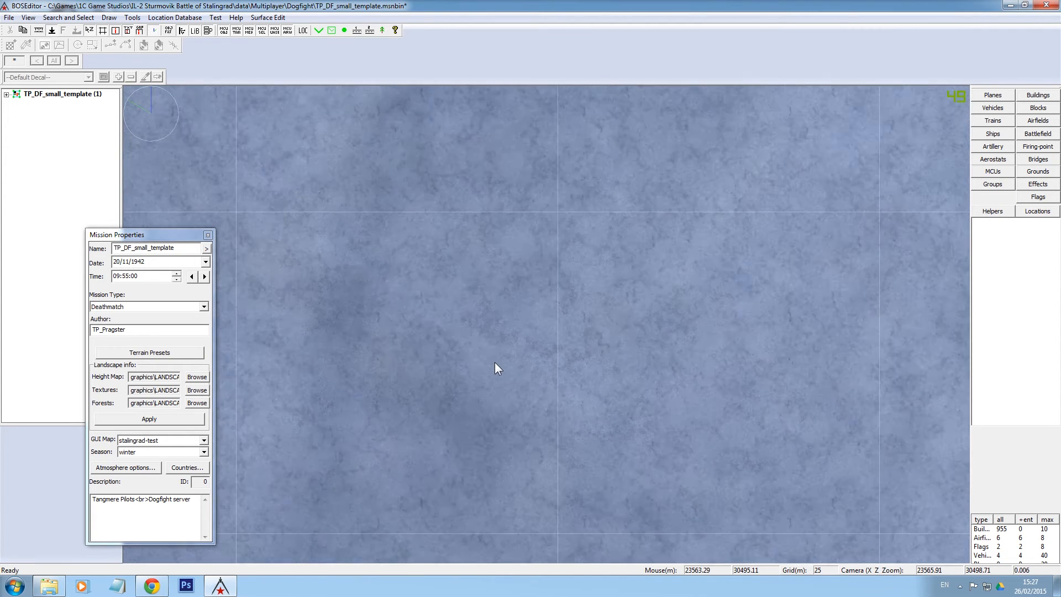
# Reselect the AAA01 gun on the map and set it on the ground
pyautogui.scroll(-2, 495, 362)
pyautogui.scroll(-1, 507, 243)
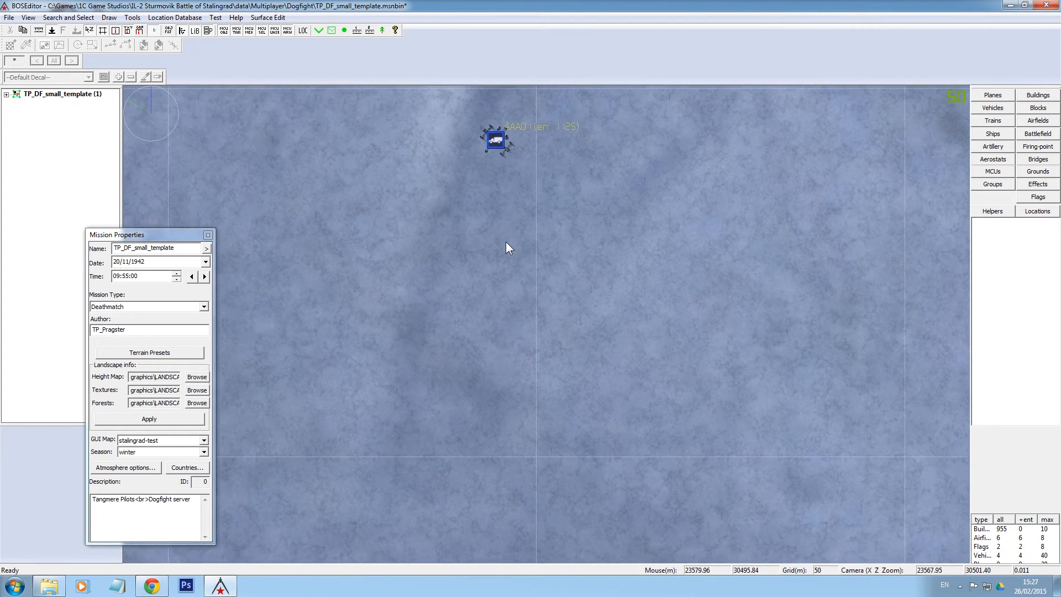
pyautogui.click(499, 154)
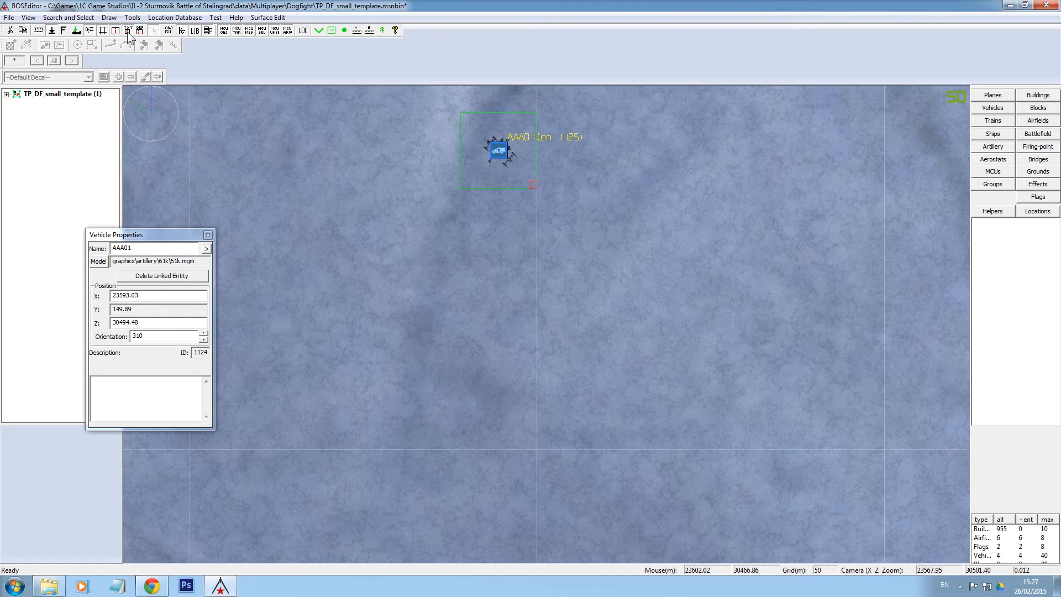
pyautogui.click(76, 33)
pyautogui.moveTo(306, 194); pyautogui.dragTo(456, 491)
pyautogui.scroll(-1, 453, 410)
pyautogui.scroll(-10, 458, 409)
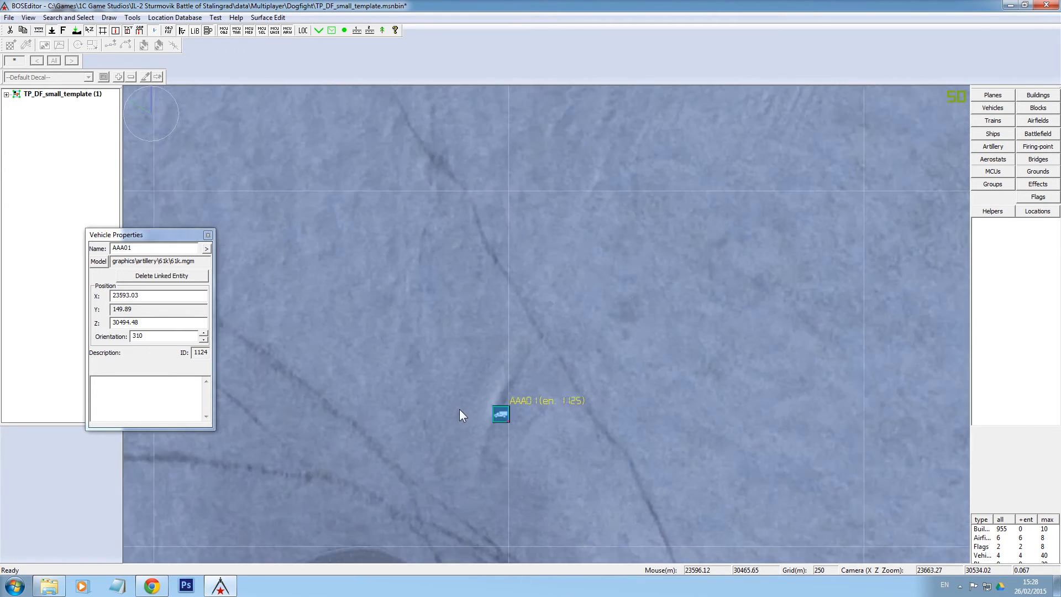
# Delete the AAA01 gun's linked entity and create a new linked entity for it
pyautogui.moveTo(530, 469); pyautogui.dragTo(483, 207)
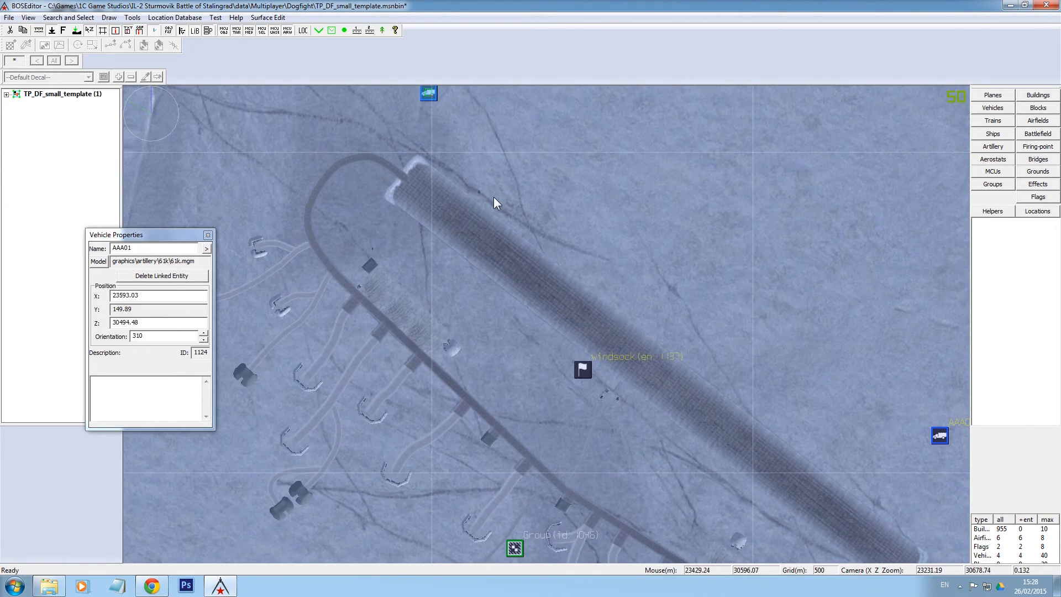
pyautogui.moveTo(472, 92); pyautogui.dragTo(482, 340)
pyautogui.scroll(3, 433, 343)
pyautogui.scroll(4, 433, 343)
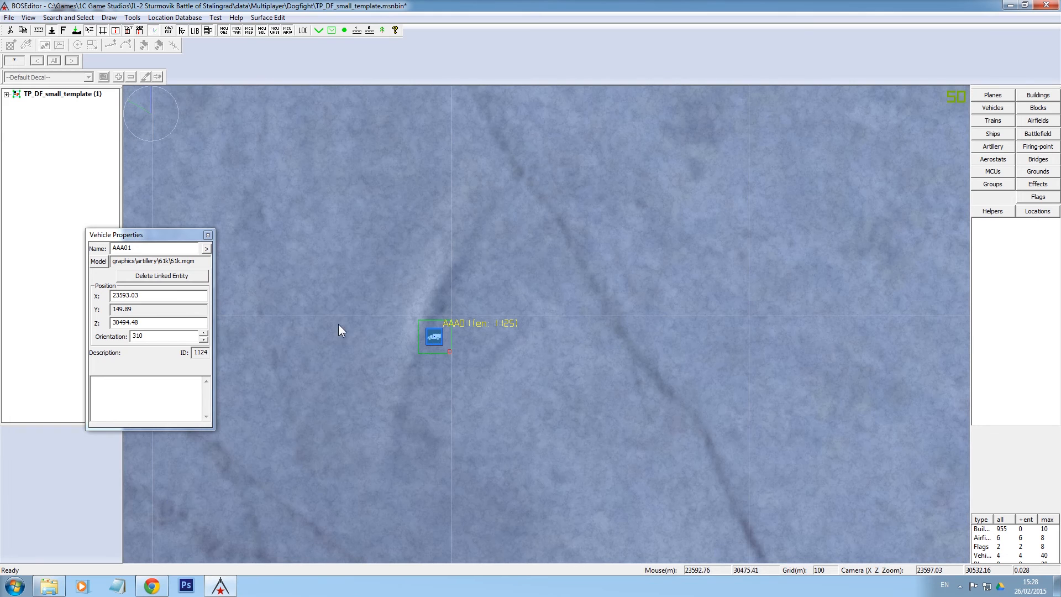
pyautogui.click(172, 278)
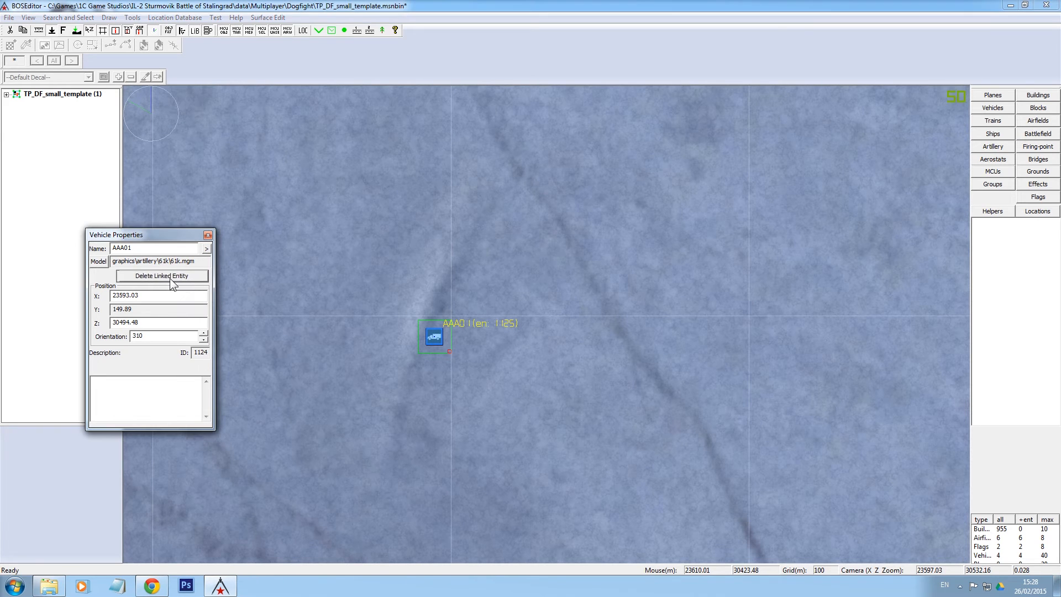
pyautogui.click(441, 384)
pyautogui.click(436, 339)
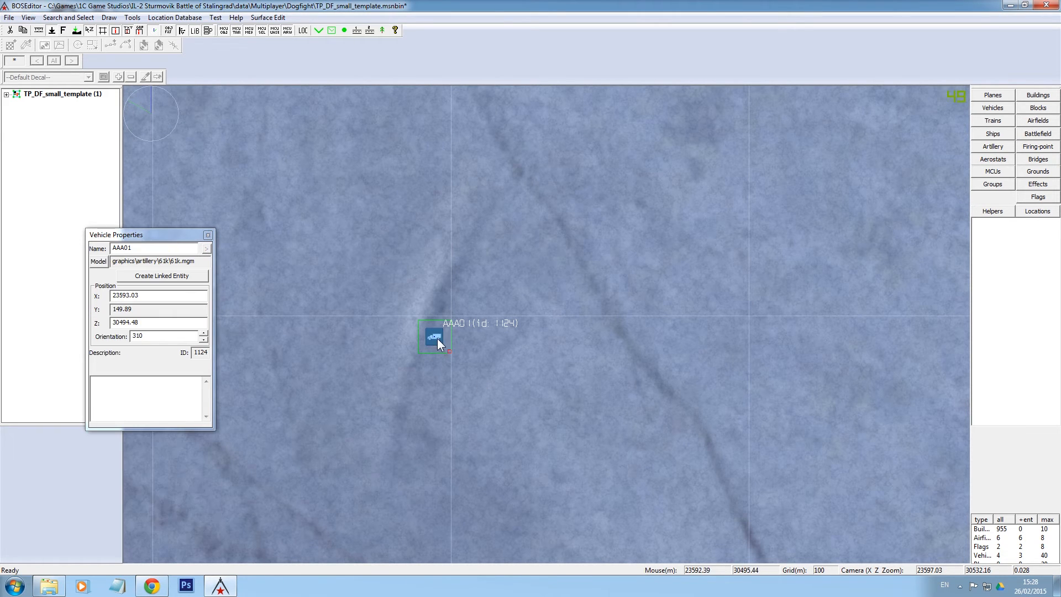
pyautogui.click(162, 275)
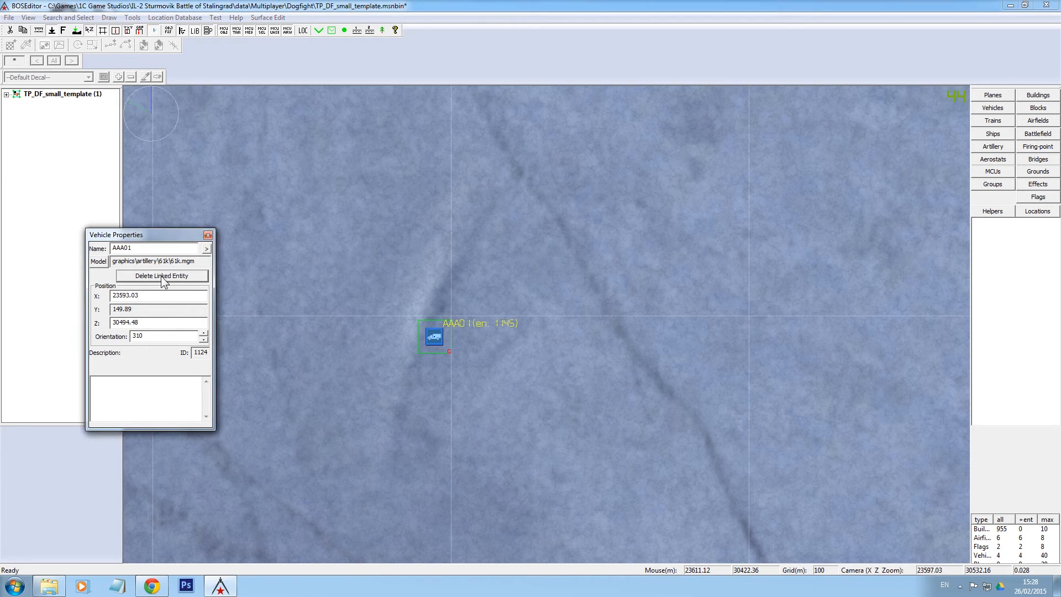
# Review the country and AI options in AAA01's advanced properties, keeping Russia and Low, and accept the settings
pyautogui.click(207, 248)
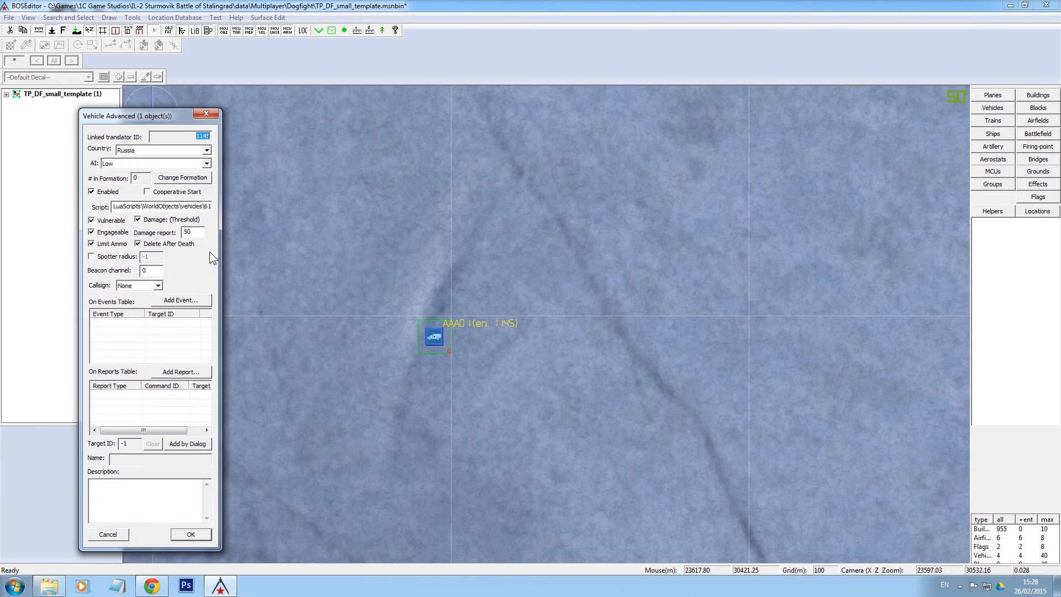
pyautogui.click(141, 150)
pyautogui.click(144, 168)
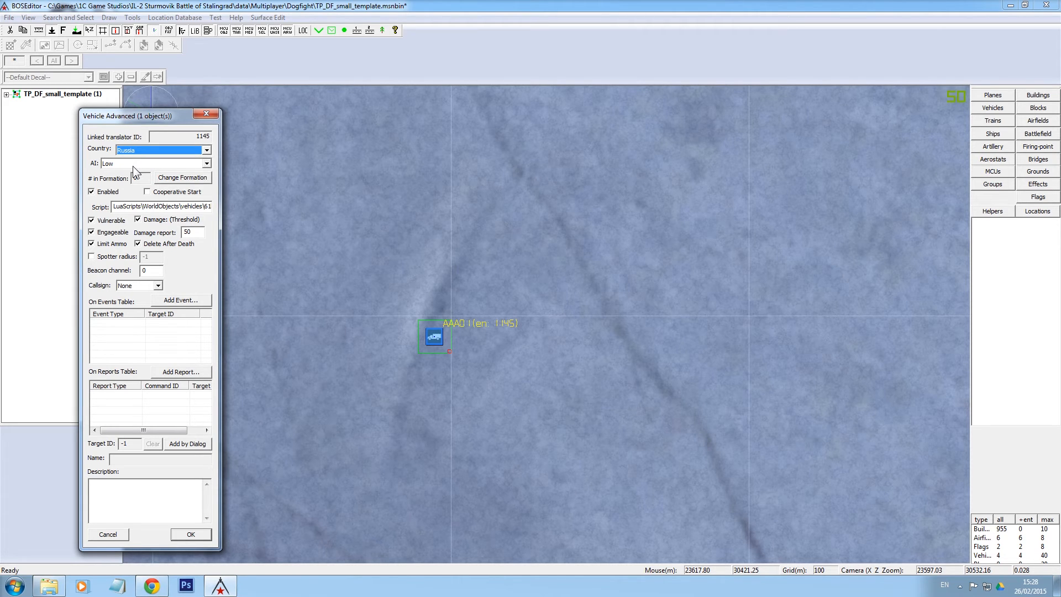
pyautogui.click(131, 162)
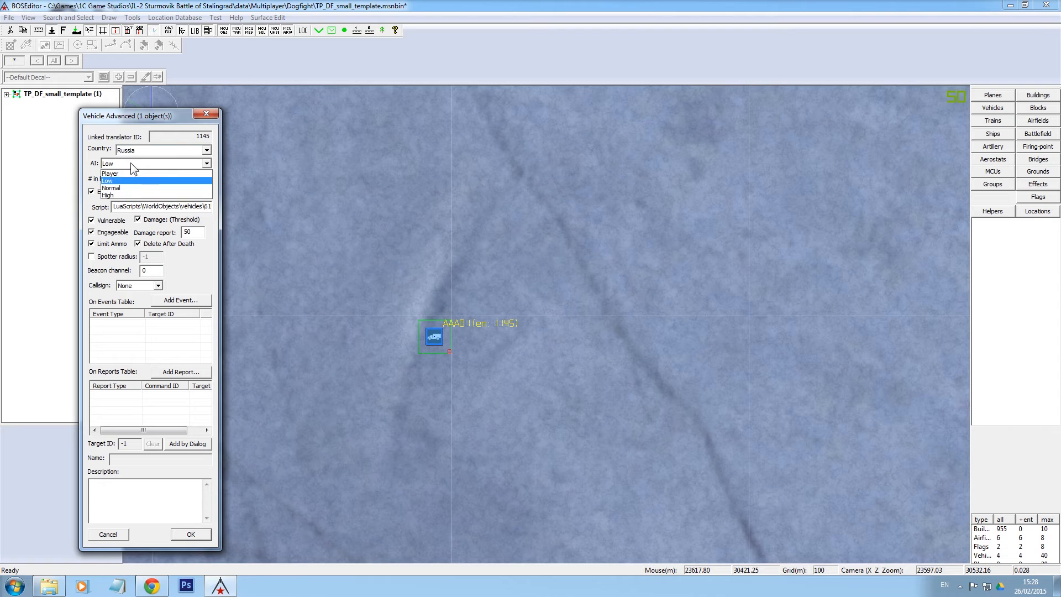
pyautogui.click(90, 136)
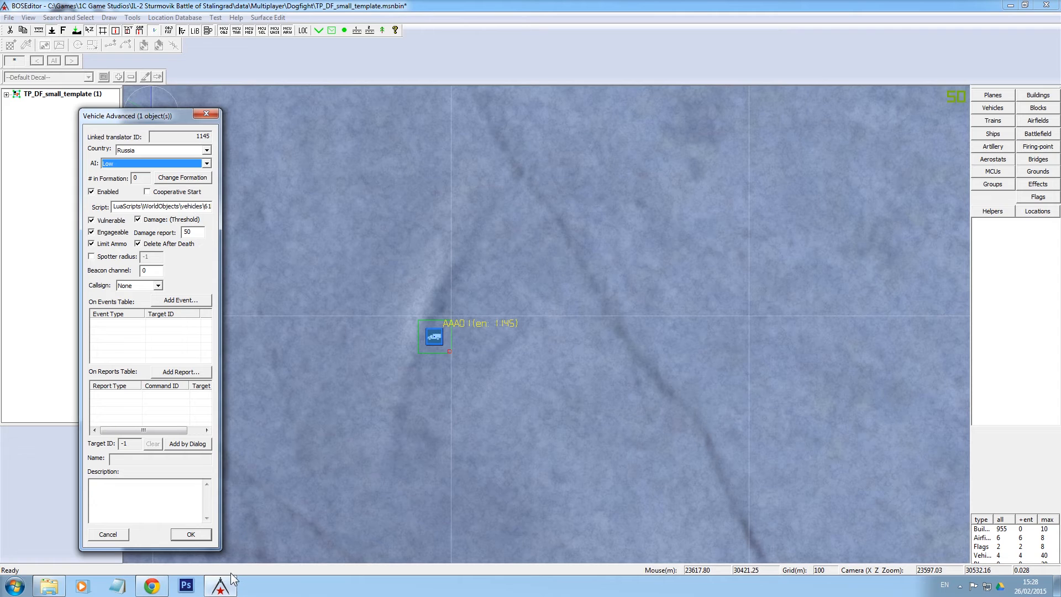
pyautogui.click(204, 535)
# Browse the artillery models, previewing guns and searchlights such as dshk, landlightger, zis2gun, zis3gun, flak37 and lefh18
pyautogui.scroll(-2, 369, 456)
pyautogui.scroll(-5, 369, 458)
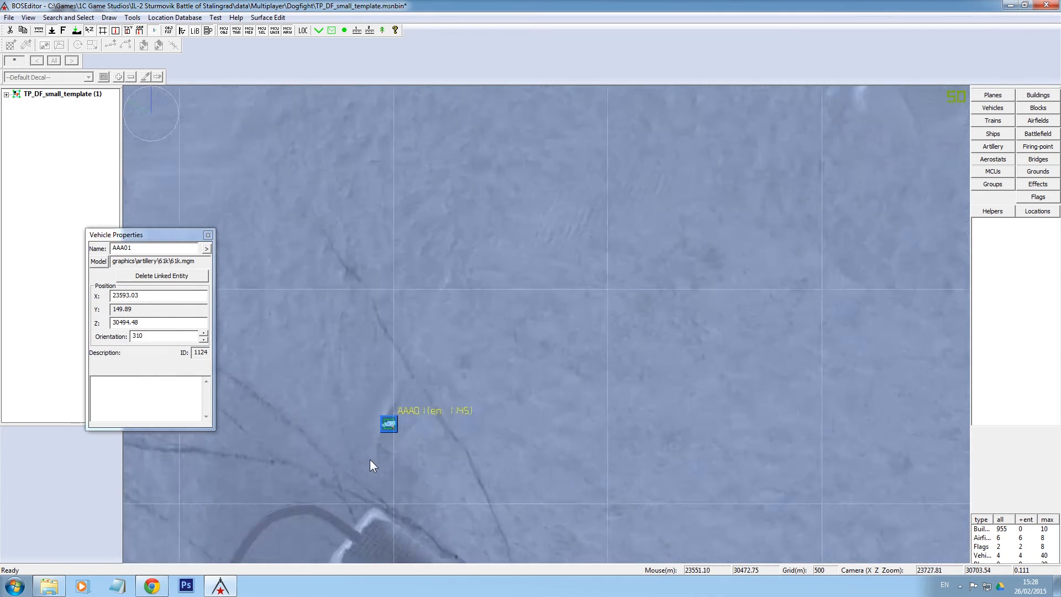
pyautogui.moveTo(459, 542); pyautogui.dragTo(486, 336, button='right')
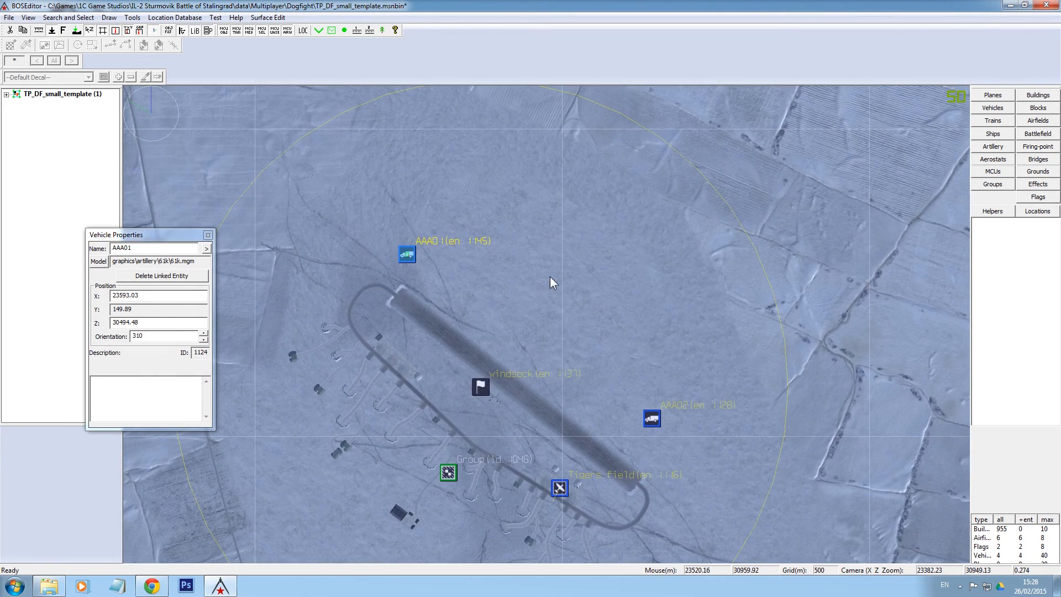
pyautogui.scroll(2, 550, 277)
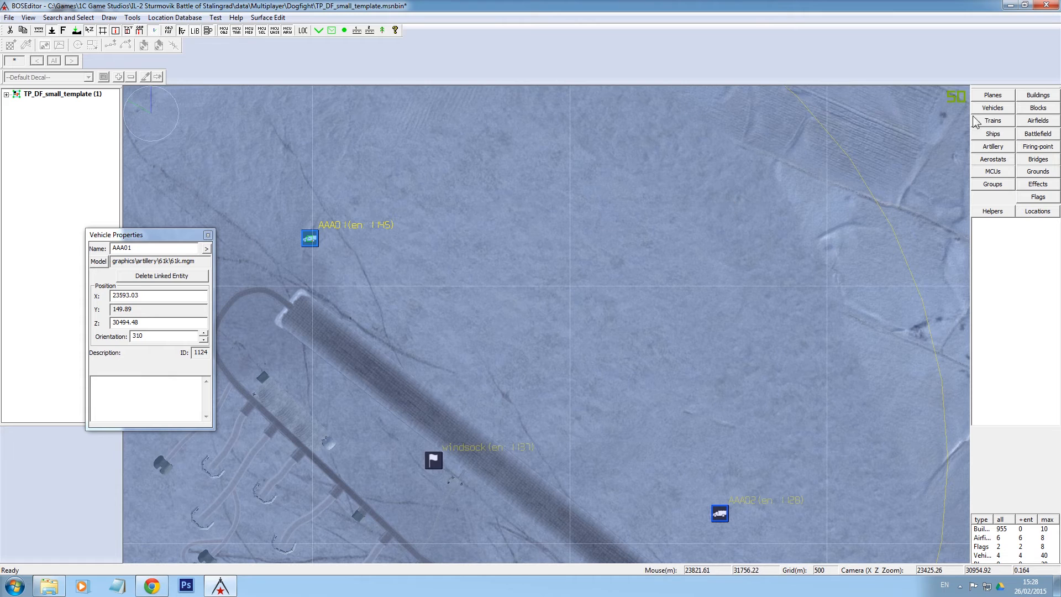
pyautogui.click(1000, 149)
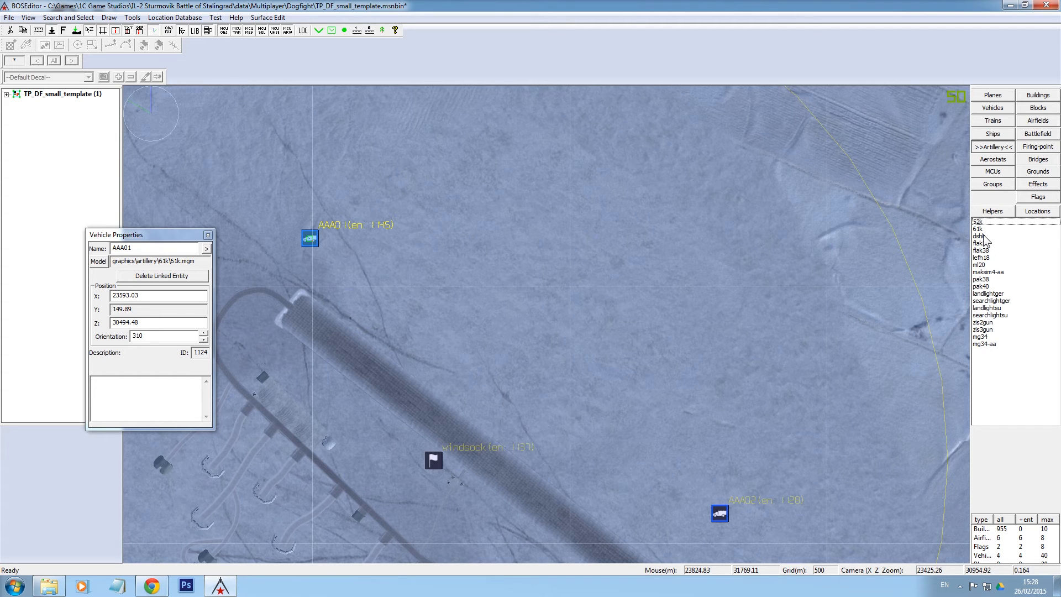
pyautogui.click(985, 236)
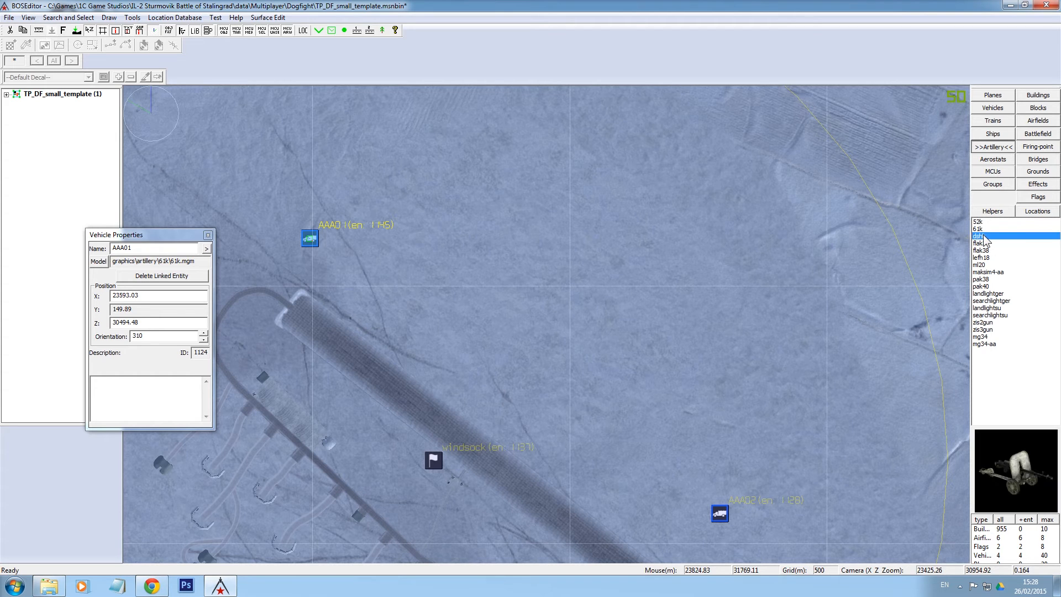
pyautogui.click(990, 294)
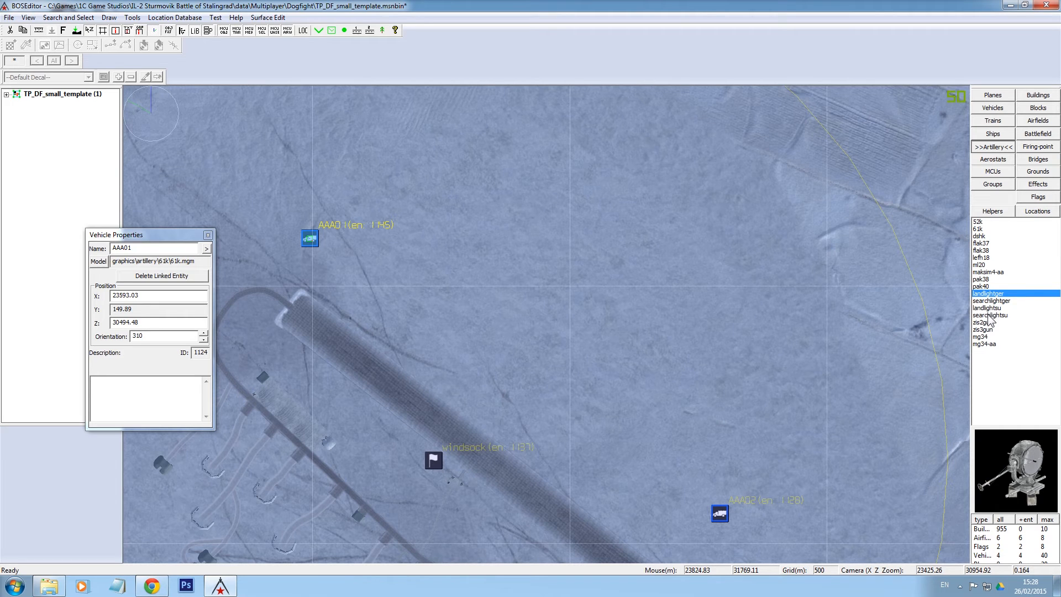
pyautogui.click(989, 308)
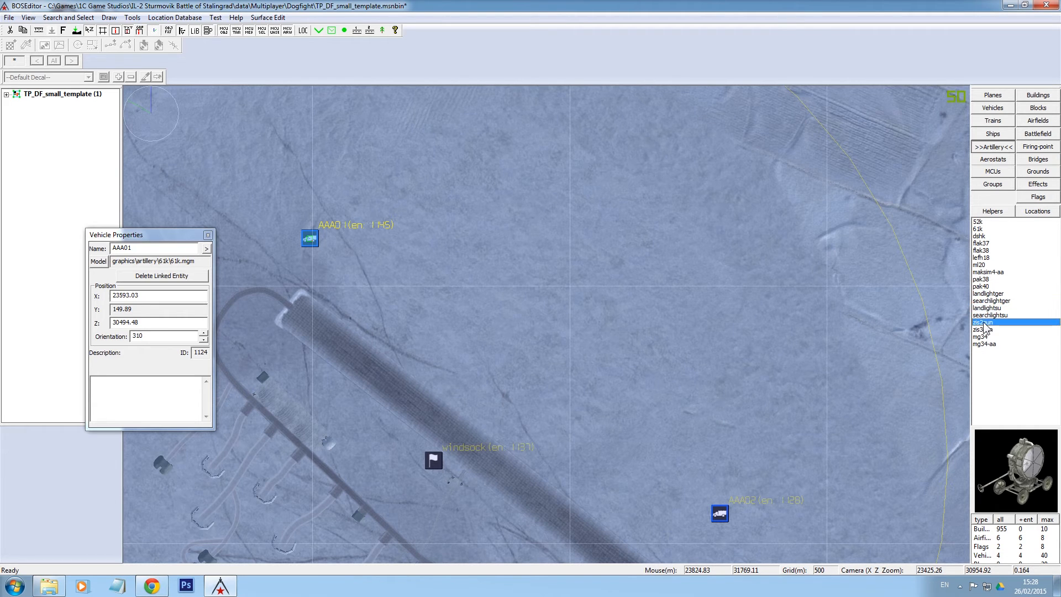
pyautogui.click(987, 323)
pyautogui.click(986, 330)
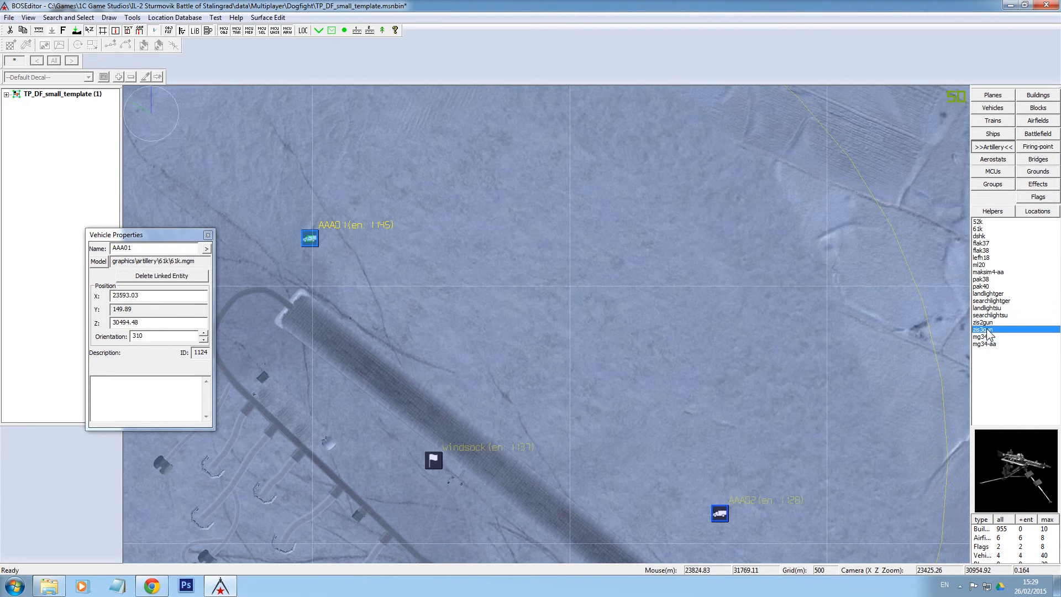
pyautogui.click(979, 228)
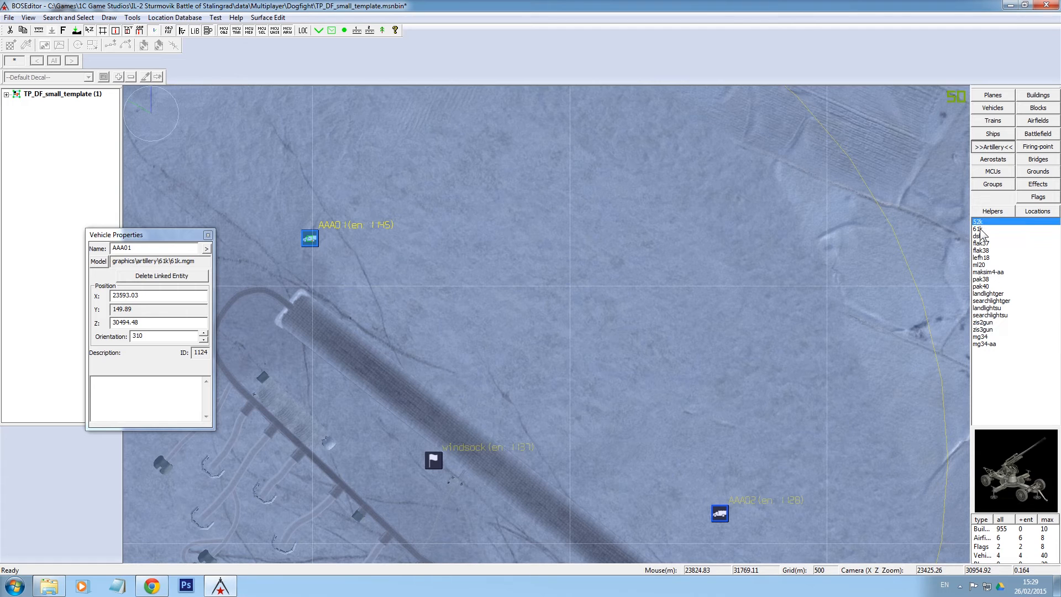
pyautogui.click(981, 242)
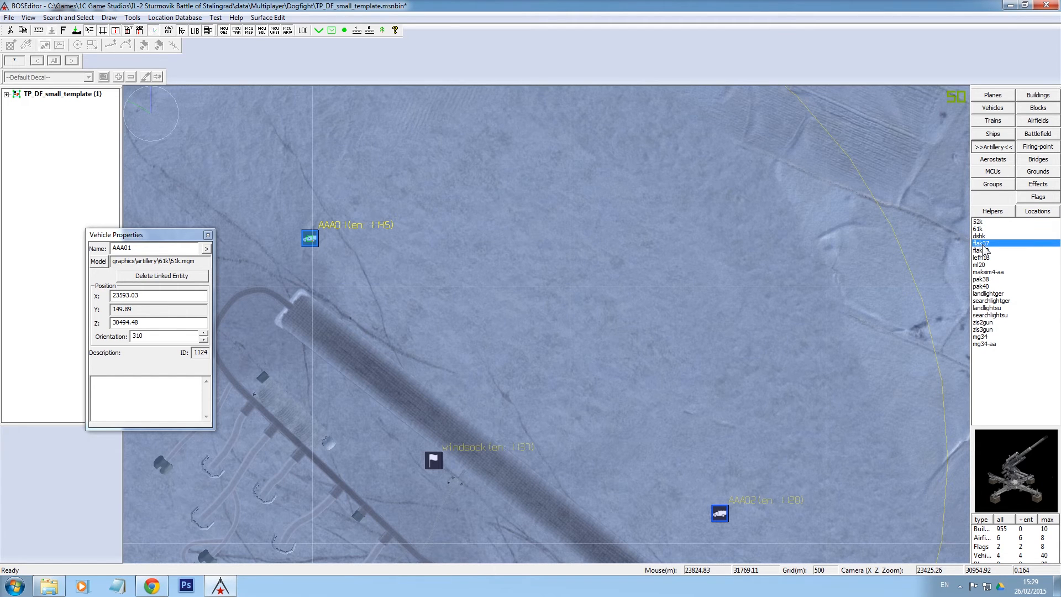
pyautogui.click(986, 257)
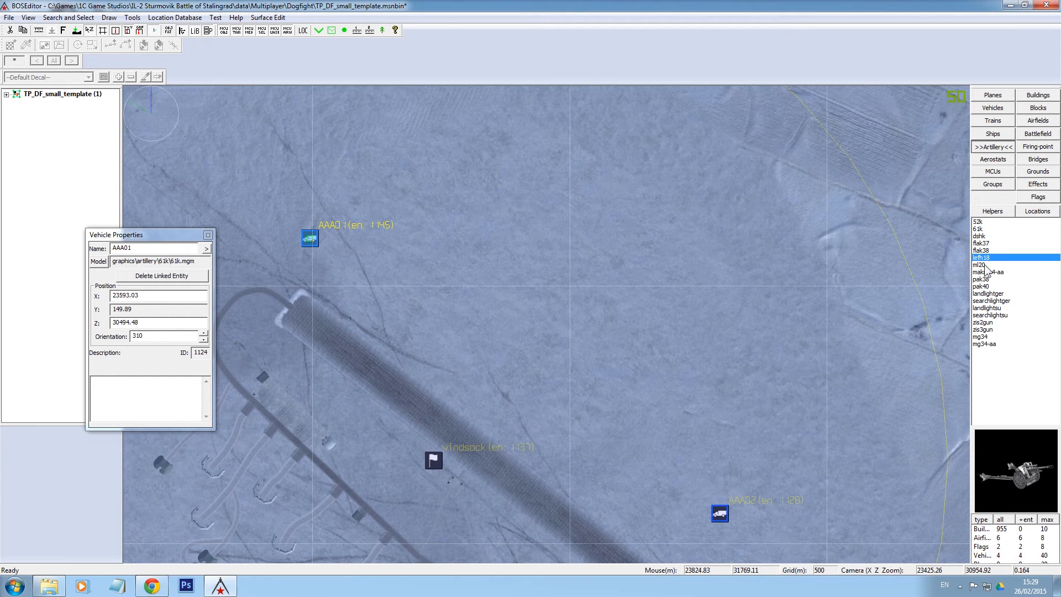
# Place a maksim4-aa gun just south of the windsock beside the runway, at about X 23139, Z 30740
pyautogui.click(999, 272)
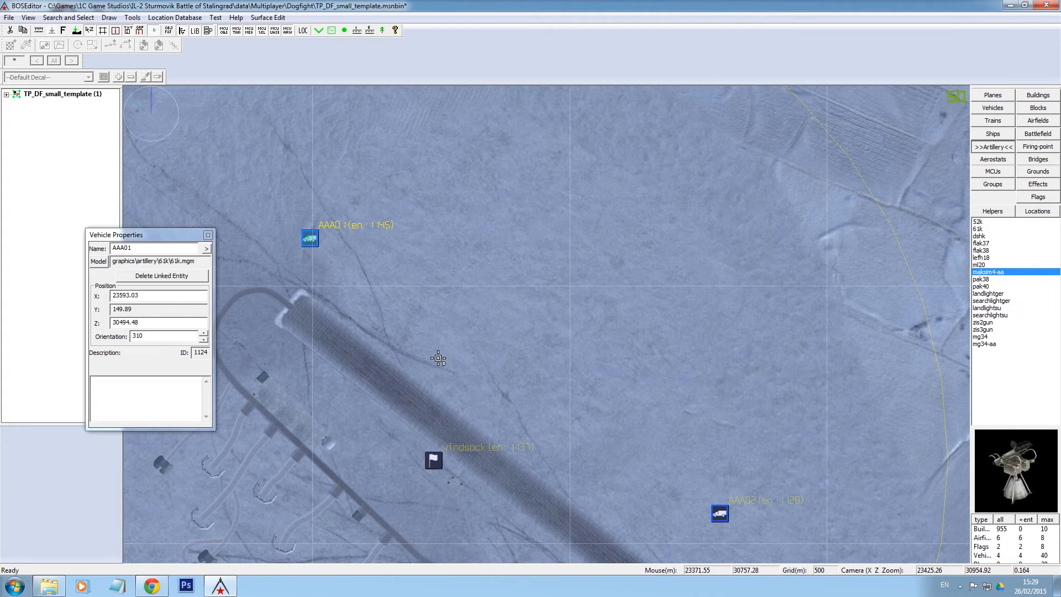
pyautogui.scroll(-3, 371, 471)
pyautogui.scroll(6, 475, 298)
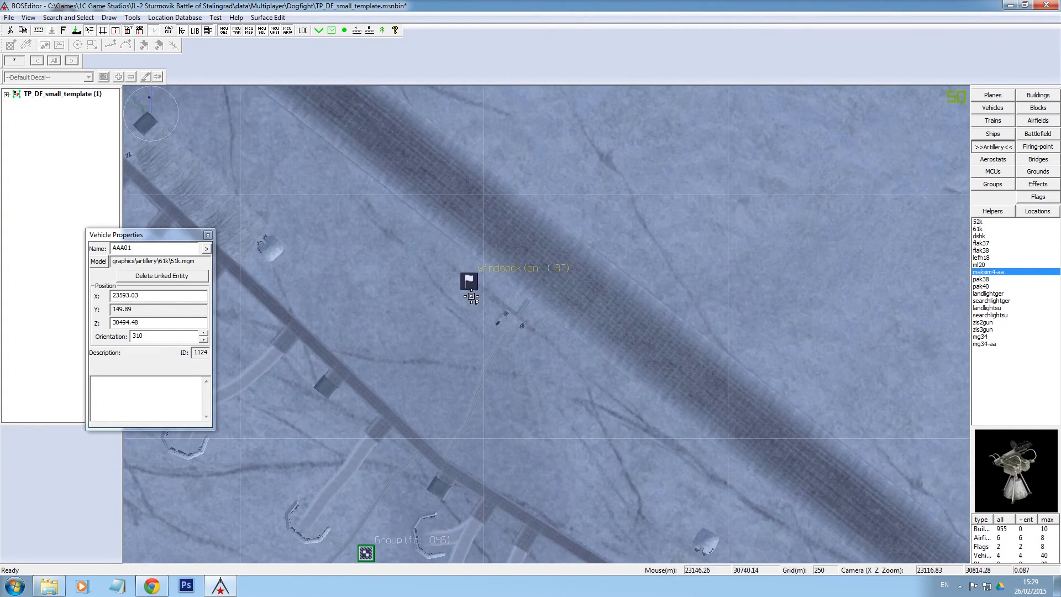
pyautogui.click(486, 305)
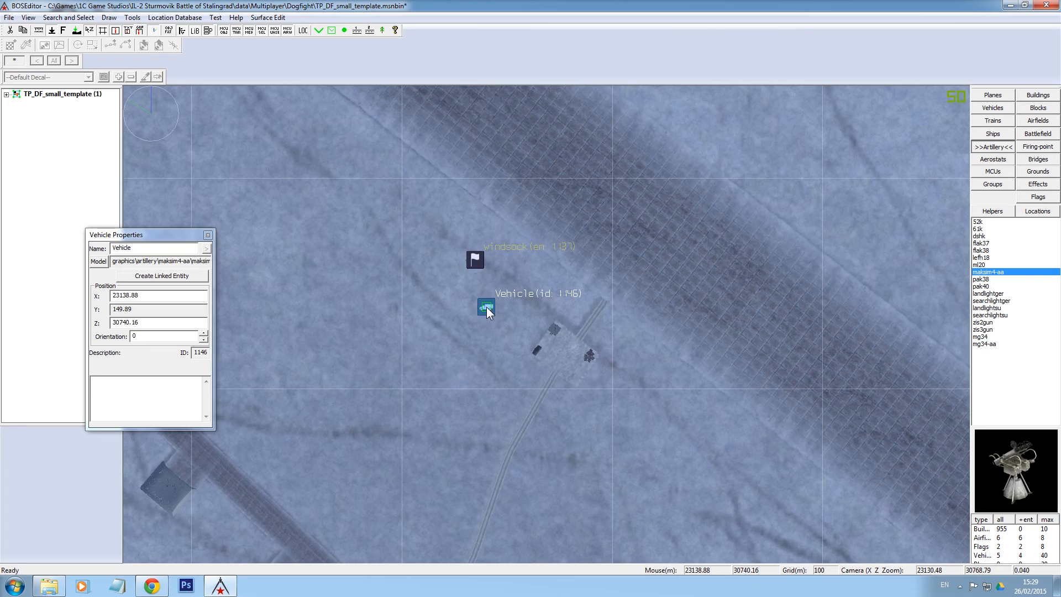
# Rotate the maksim4-aa gun beside the windsock to an orientation of 312
pyautogui.scroll(2, 482, 307)
pyautogui.scroll(3, 482, 308)
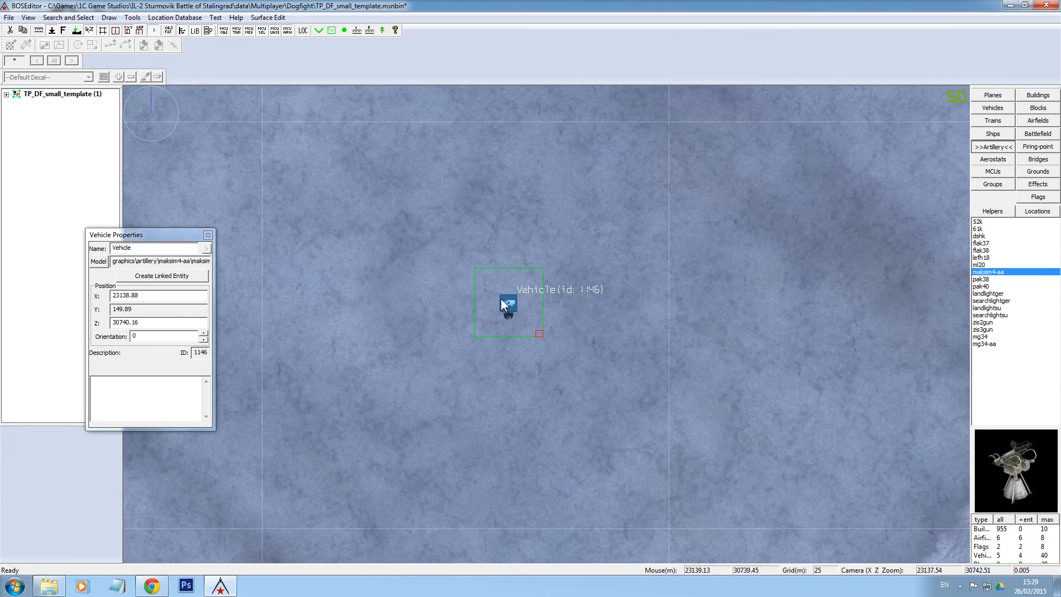
pyautogui.scroll(3, 509, 308)
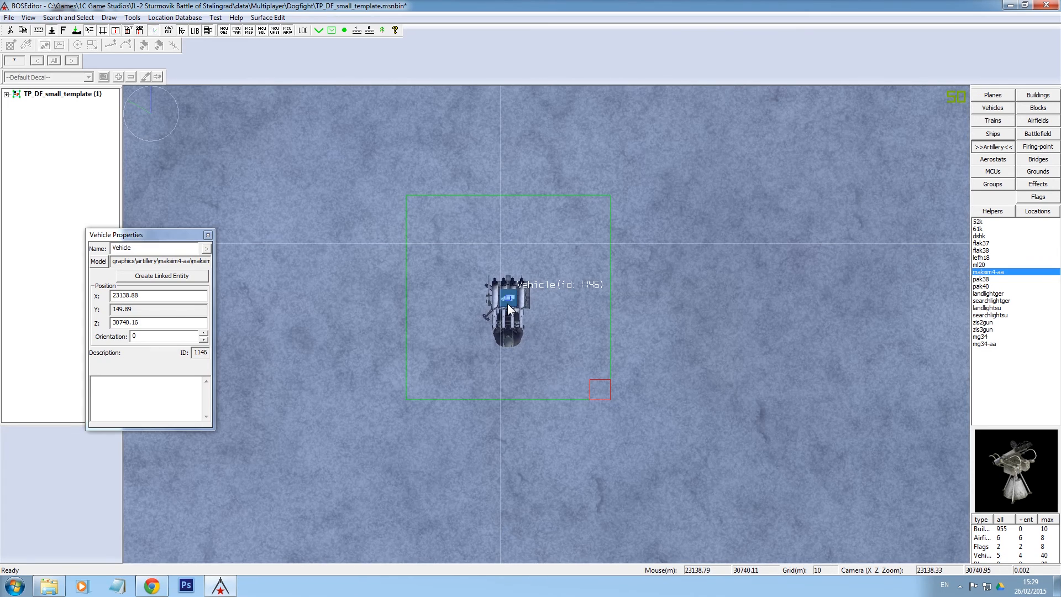
pyautogui.scroll(-1, 507, 303)
pyautogui.moveTo(573, 366); pyautogui.dragTo(539, 379)
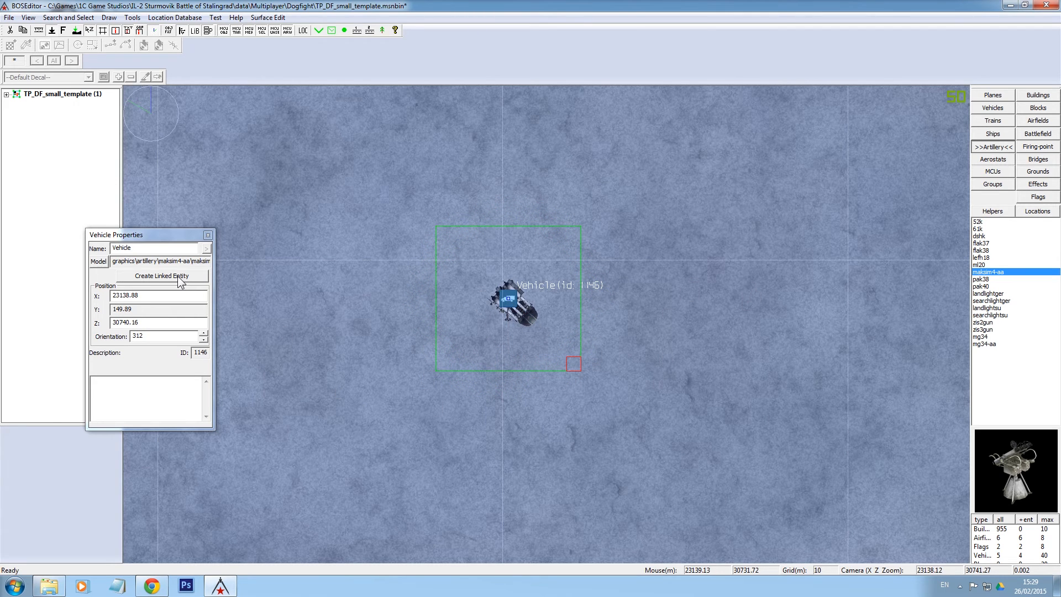
# Name the gun AAMG01 and create a linked entity for it
pyautogui.moveTo(143, 248); pyautogui.dragTo(68, 233)
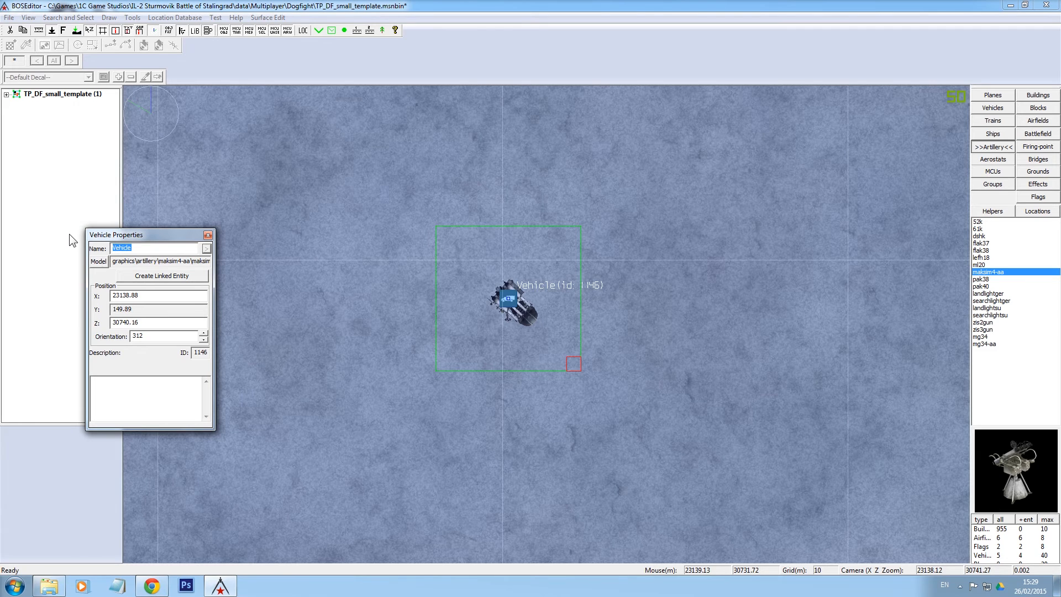
pyautogui.write('AAMG01')
pyautogui.moveTo(197, 354); pyautogui.dragTo(208, 354)
pyautogui.click(380, 340)
pyautogui.click(494, 303)
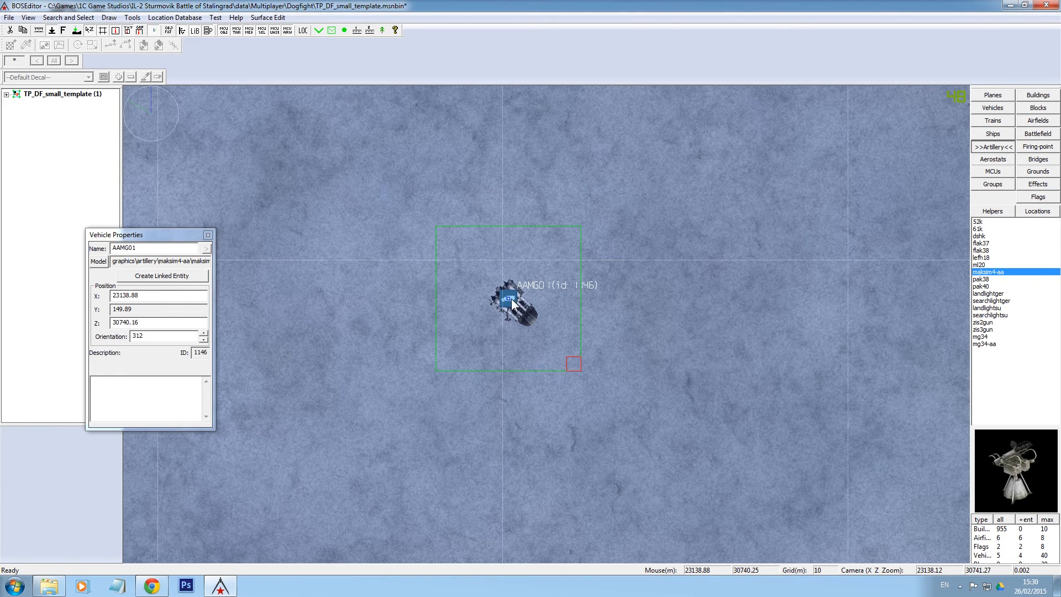
pyautogui.click(151, 279)
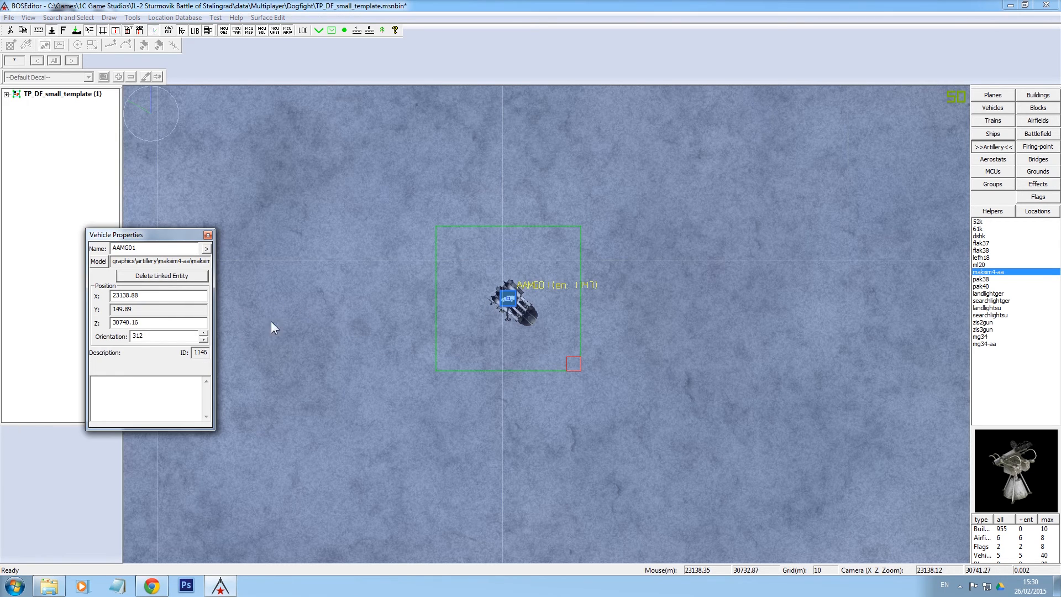
# Select the Translator Influence Area east of the front line and examine the list of available MCU types
pyautogui.scroll(-2, 288, 327)
pyautogui.scroll(-5, 288, 328)
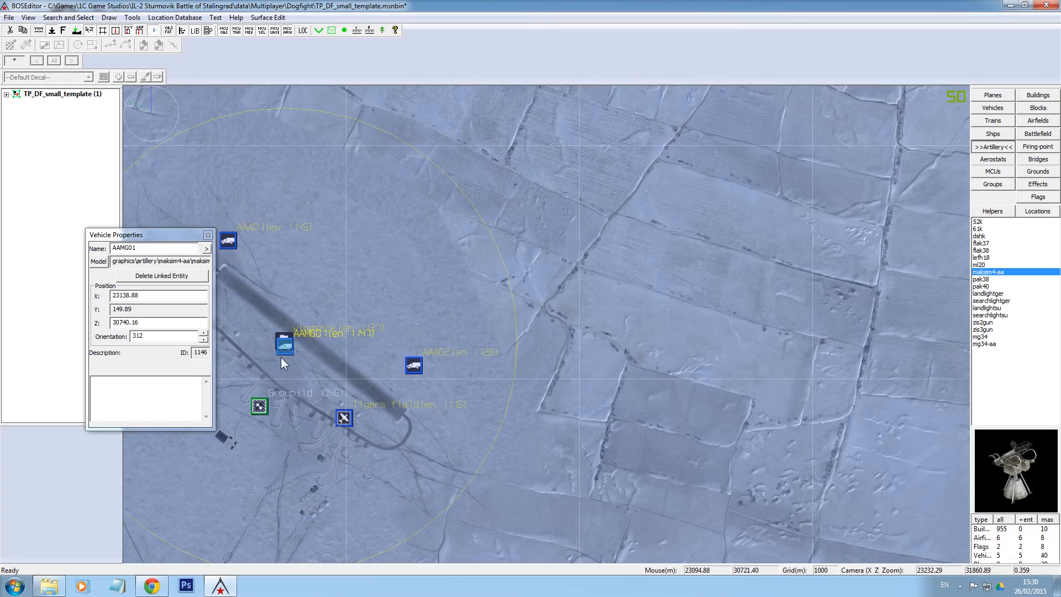
pyautogui.scroll(-3, 617, 343)
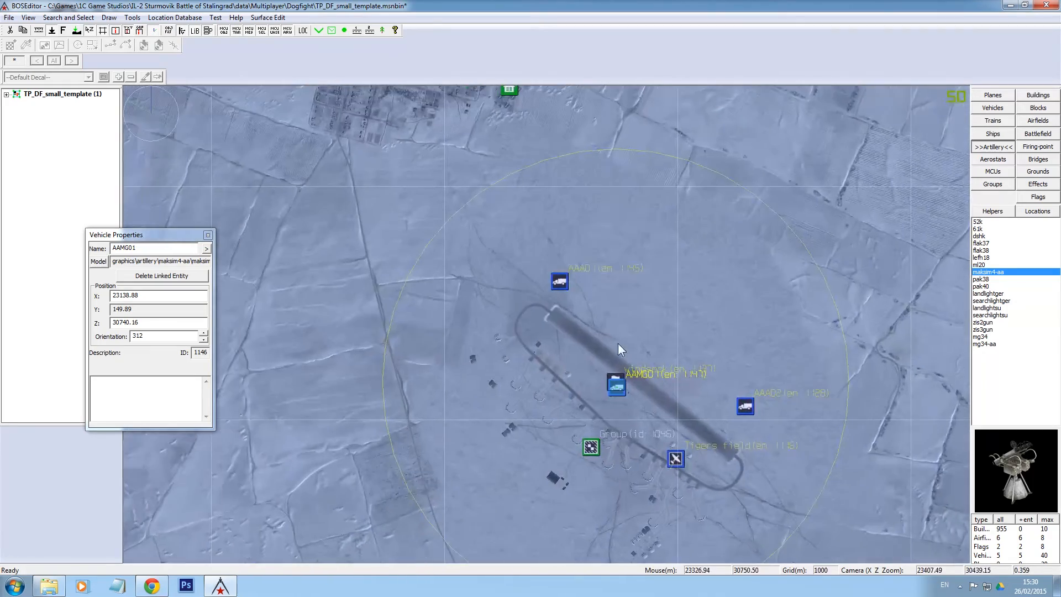
pyautogui.scroll(-4, 493, 351)
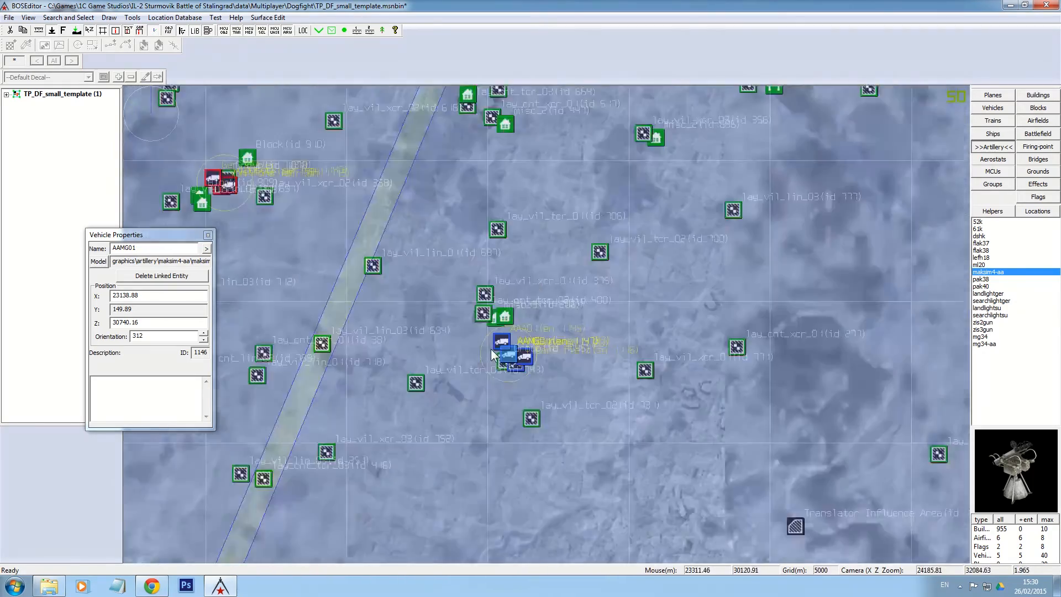
pyautogui.scroll(-1, 493, 351)
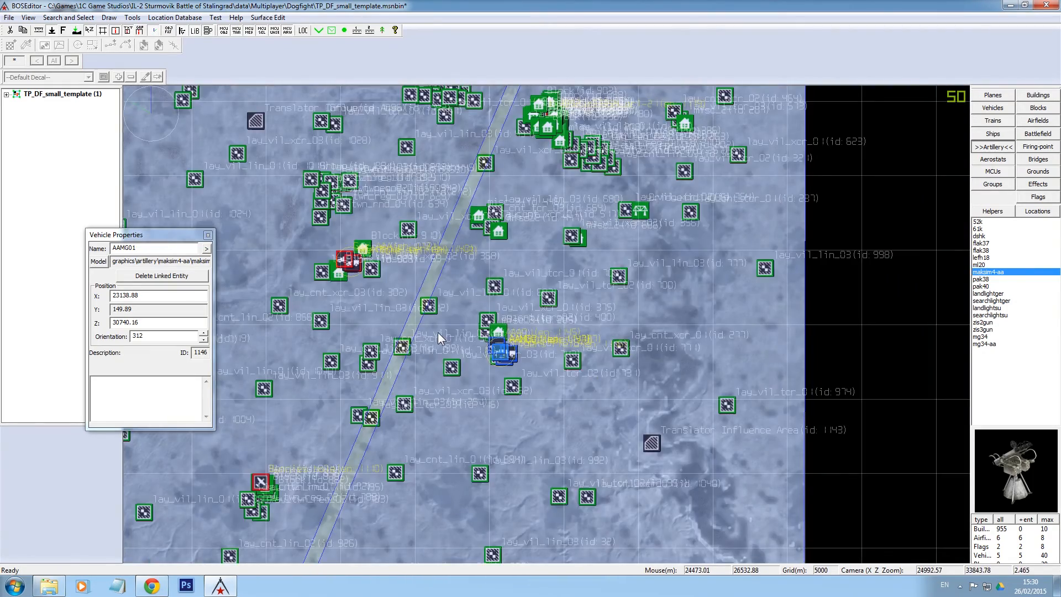
pyautogui.scroll(-1, 437, 332)
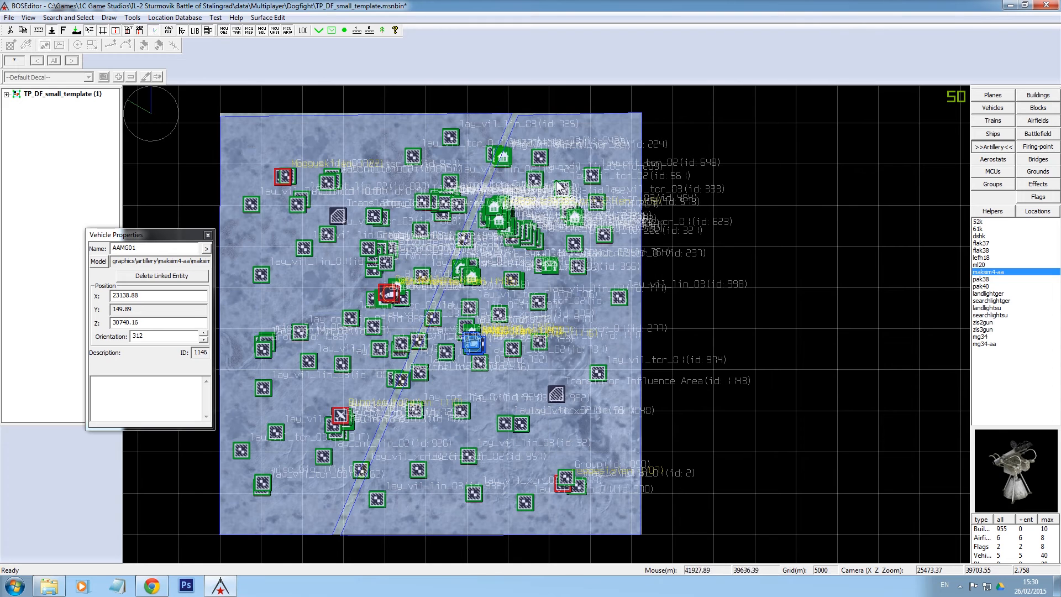
pyautogui.moveTo(682, 182); pyautogui.dragTo(716, 171, button='middle')
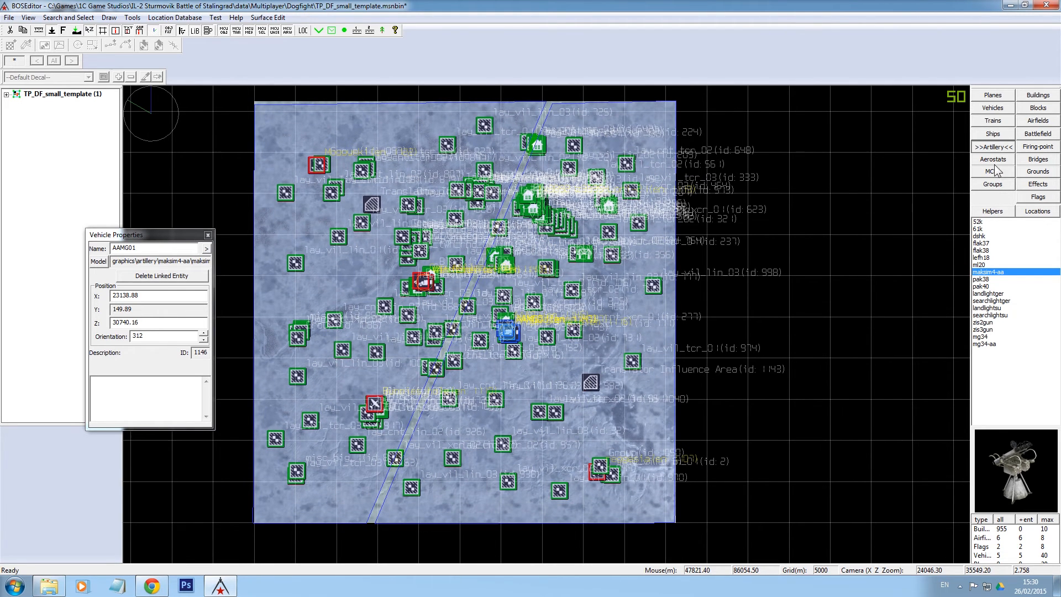
pyautogui.click(591, 382)
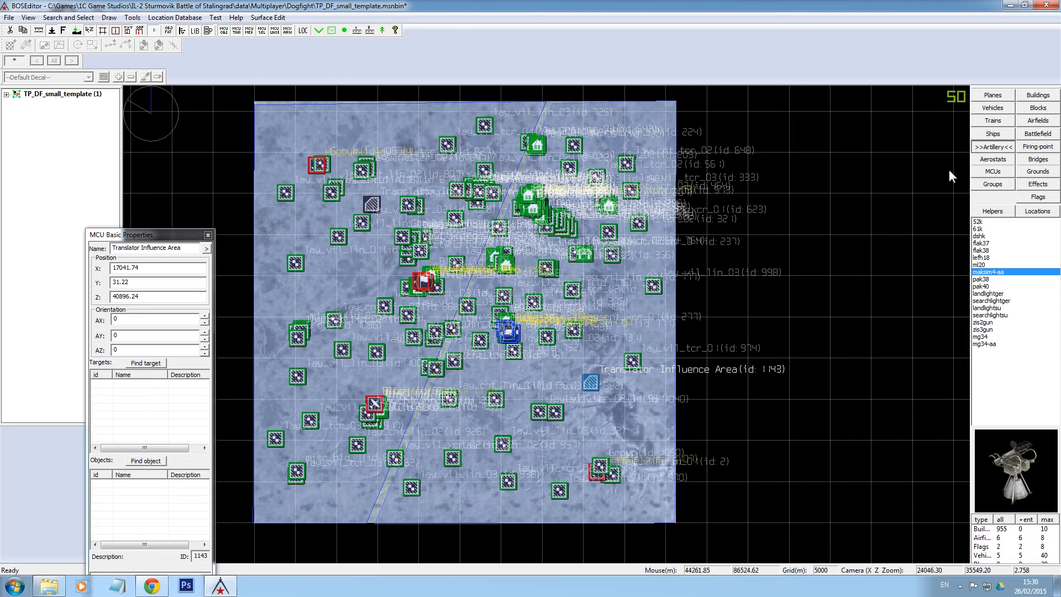
pyautogui.click(998, 172)
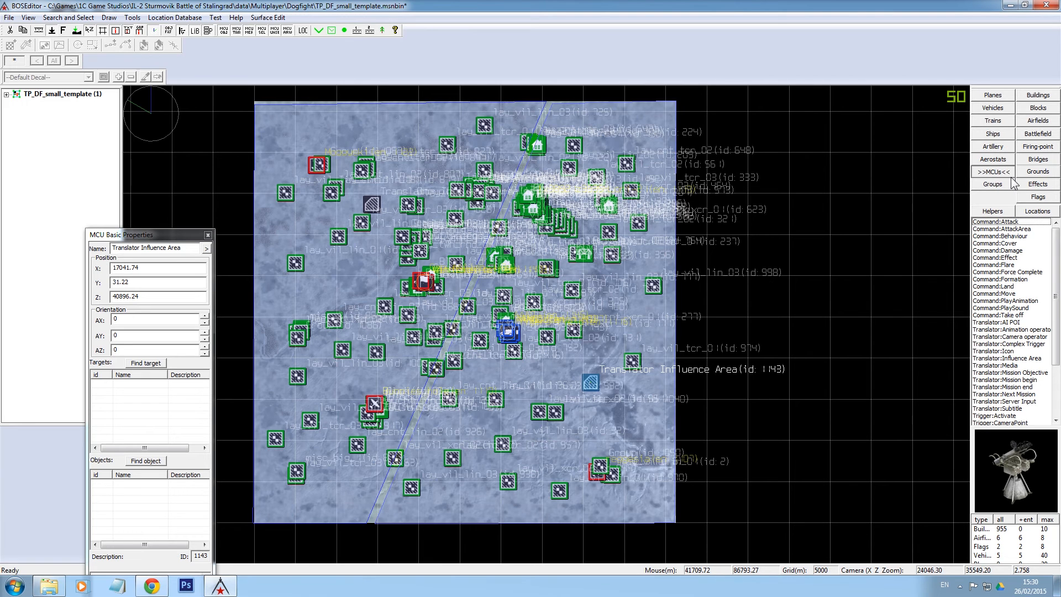
pyautogui.moveTo(1056, 238); pyautogui.dragTo(1057, 351)
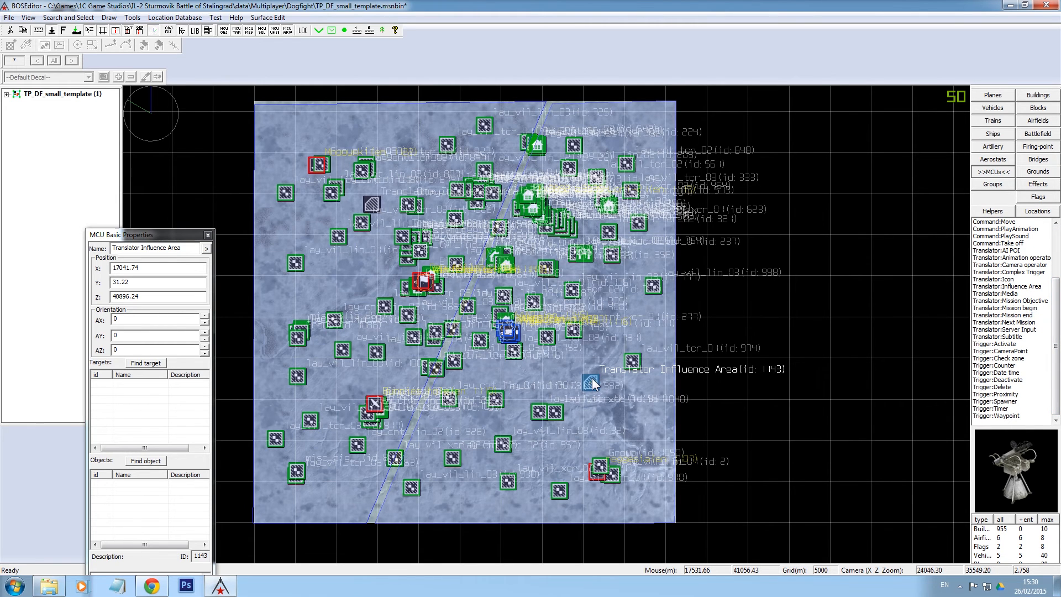
pyautogui.scroll(3, 591, 382)
pyautogui.scroll(-3, 590, 383)
# Edit the selected influence area's boundary, adjusting its nodes at the map corners and at both ends of the front line
pyautogui.rightClick(592, 380)
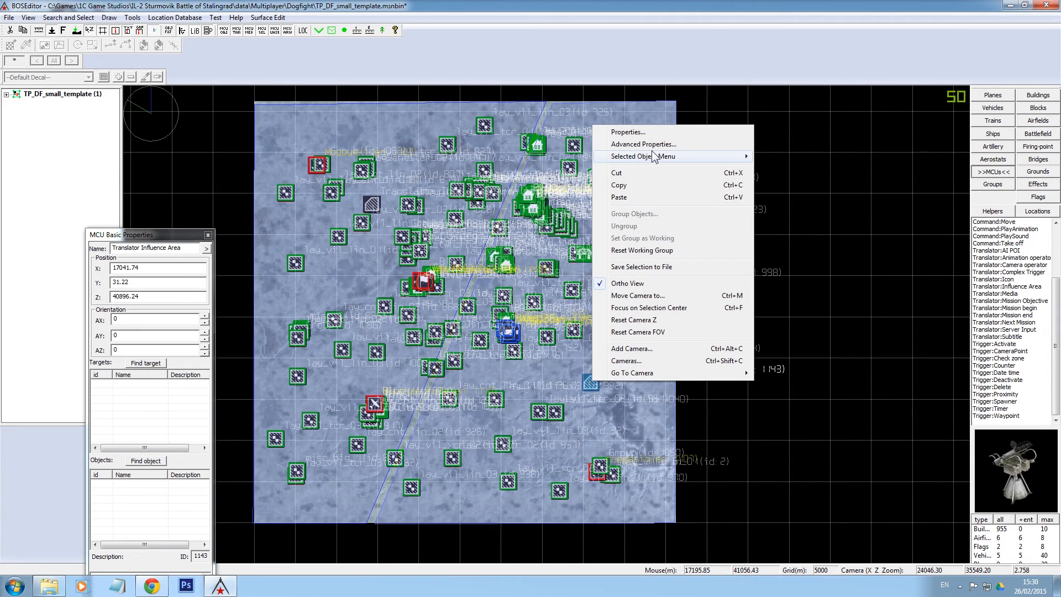
pyautogui.moveTo(654, 158)
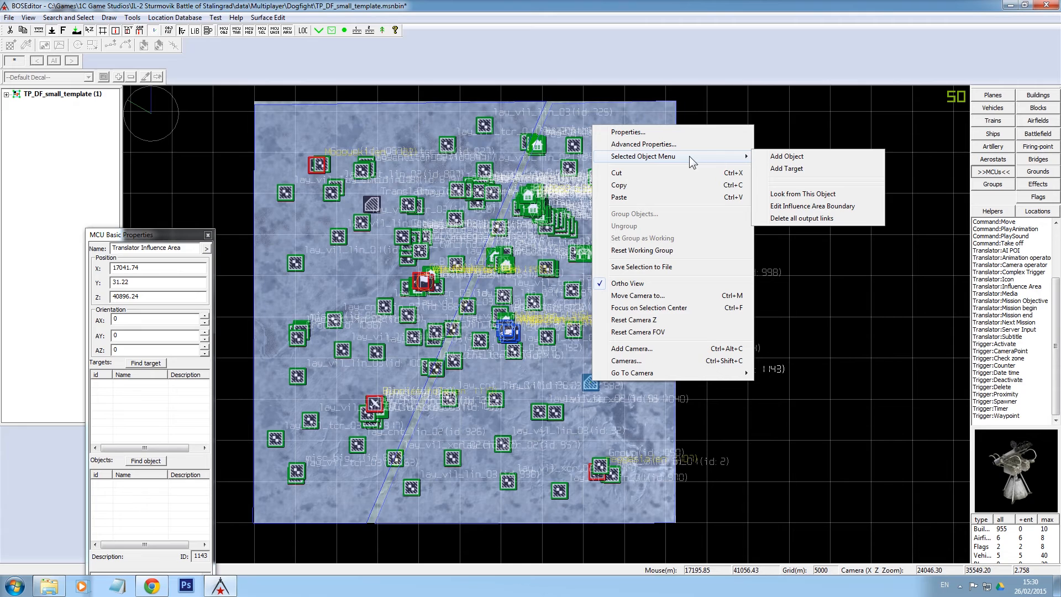
pyautogui.click(797, 206)
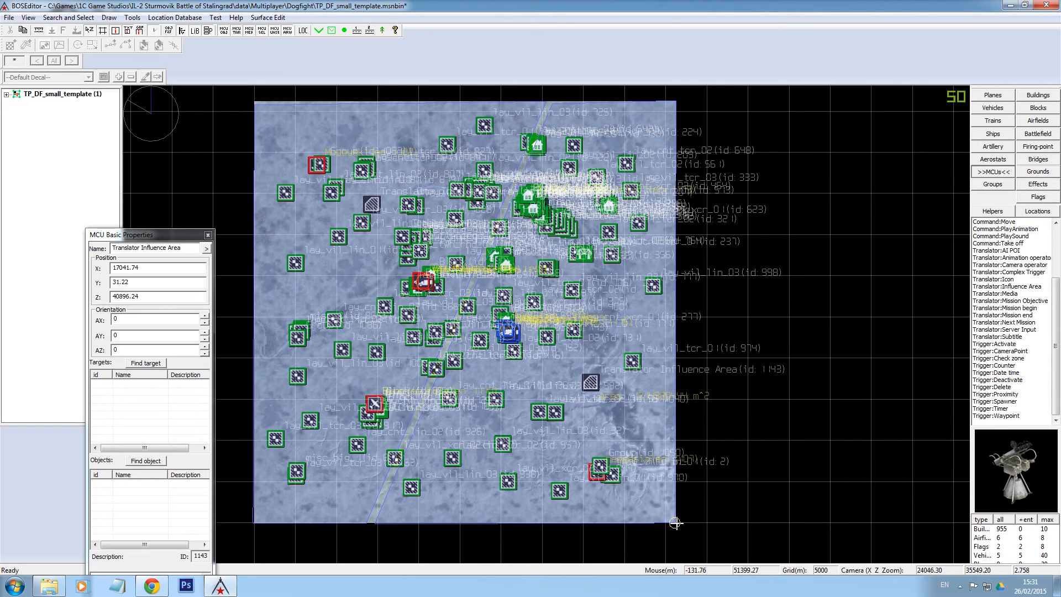
pyautogui.click(675, 523)
pyautogui.moveTo(675, 522)
pyautogui.mouseDown()
pyautogui.moveTo(604, 548)
pyautogui.moveTo(675, 522)
pyautogui.mouseUp()
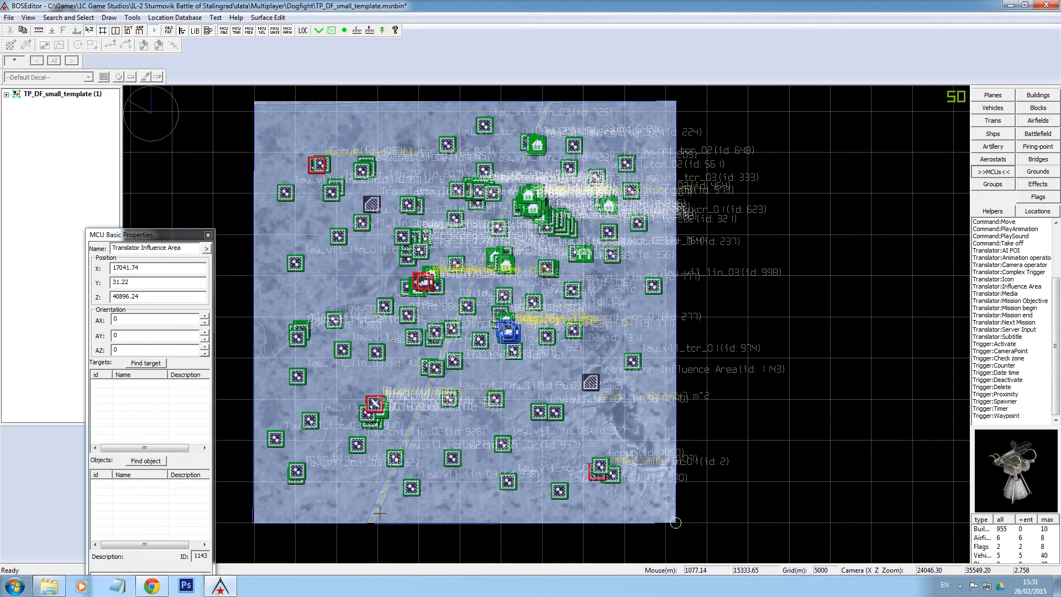
pyautogui.moveTo(375, 522)
pyautogui.mouseDown()
pyautogui.moveTo(375, 496)
pyautogui.moveTo(373, 523)
pyautogui.mouseUp()
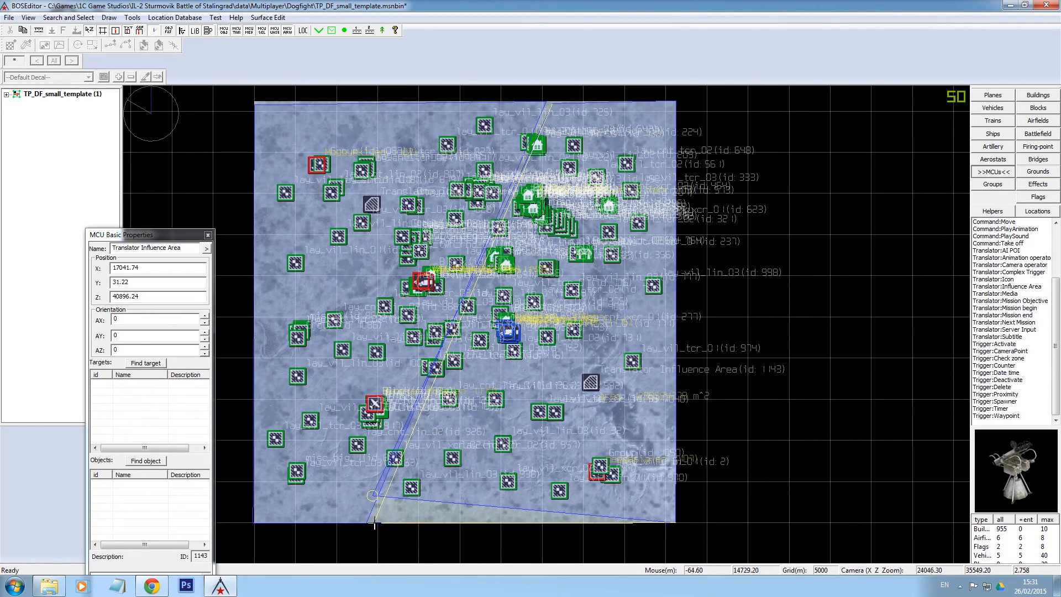
pyautogui.click(552, 104)
pyautogui.moveTo(552, 103); pyautogui.dragTo(676, 100)
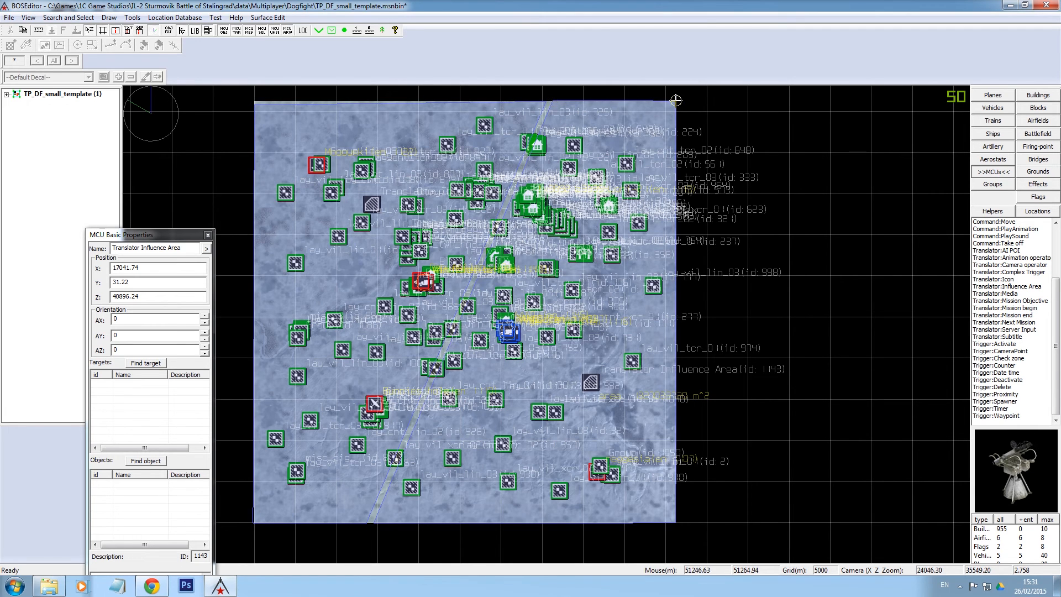
# Try to place the north-east boundary node inside the area, and move it onto the east map edge below the corner
pyautogui.click(416, 422)
pyautogui.click(574, 317)
pyautogui.click(416, 425)
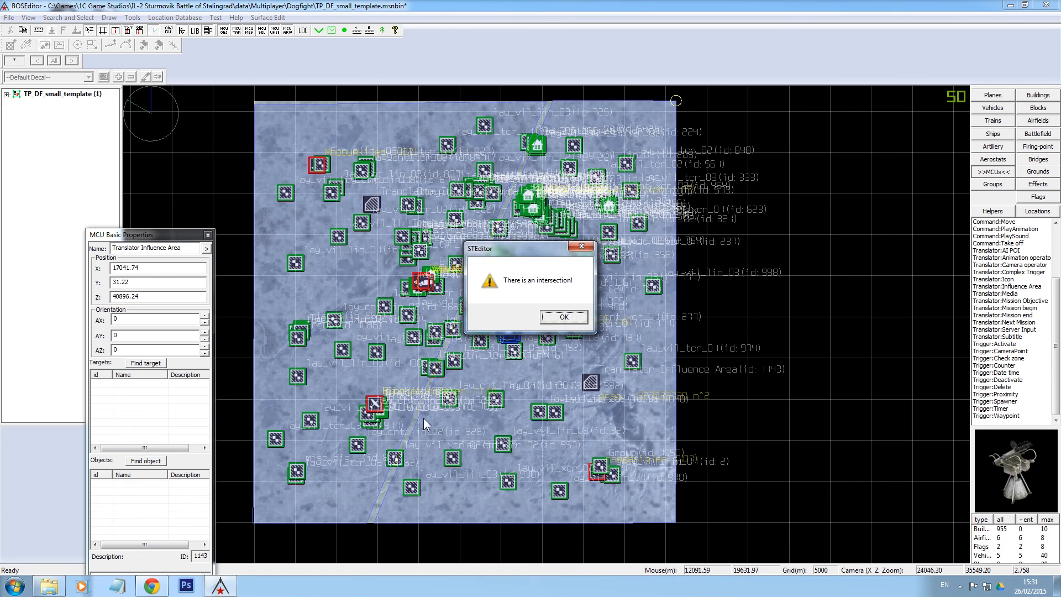
pyautogui.click(573, 316)
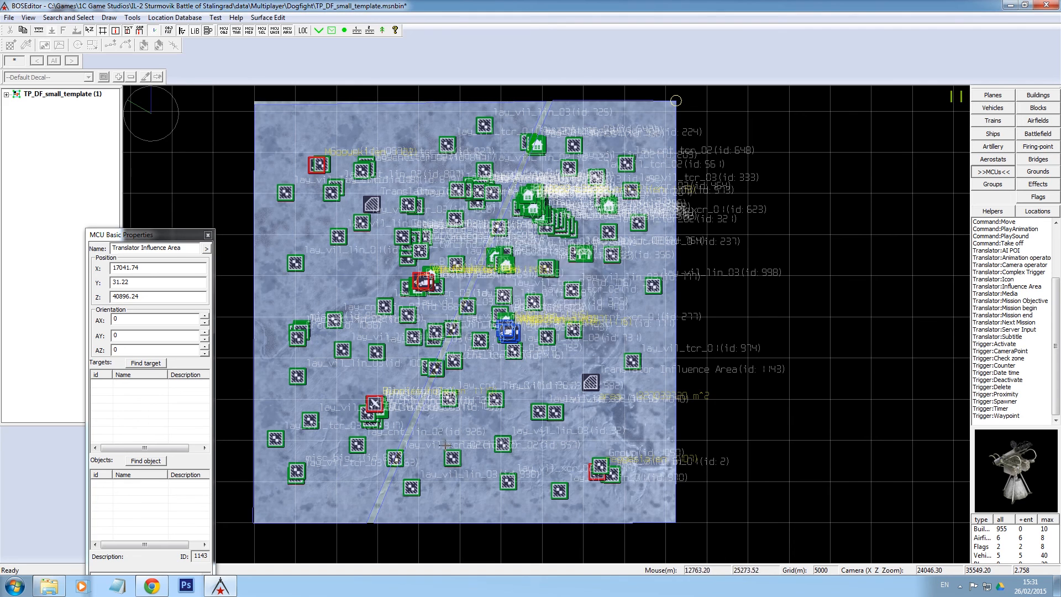
pyautogui.click(614, 101)
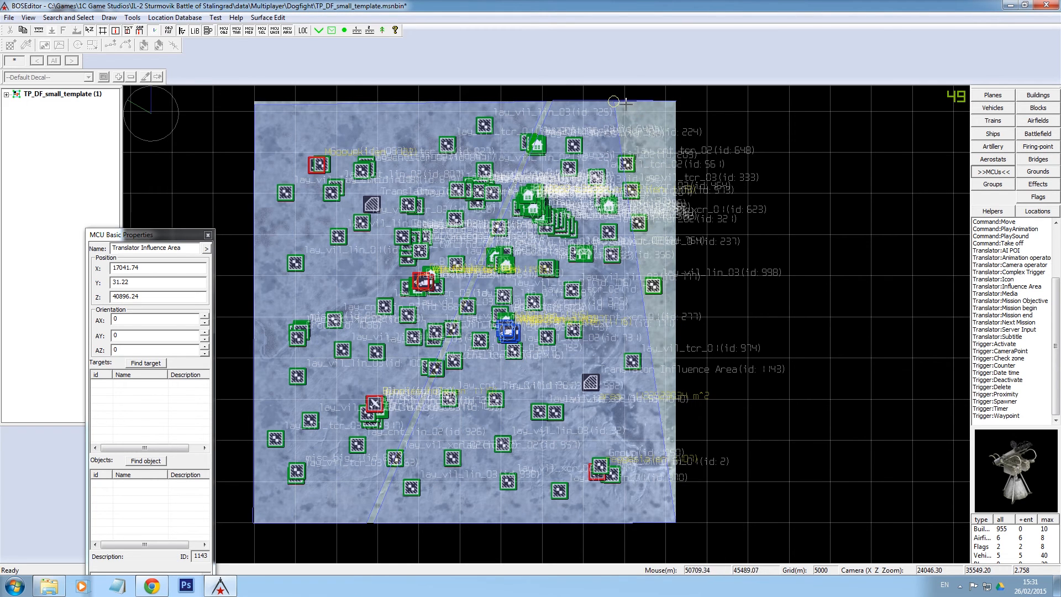
pyautogui.moveTo(616, 103); pyautogui.dragTo(679, 150)
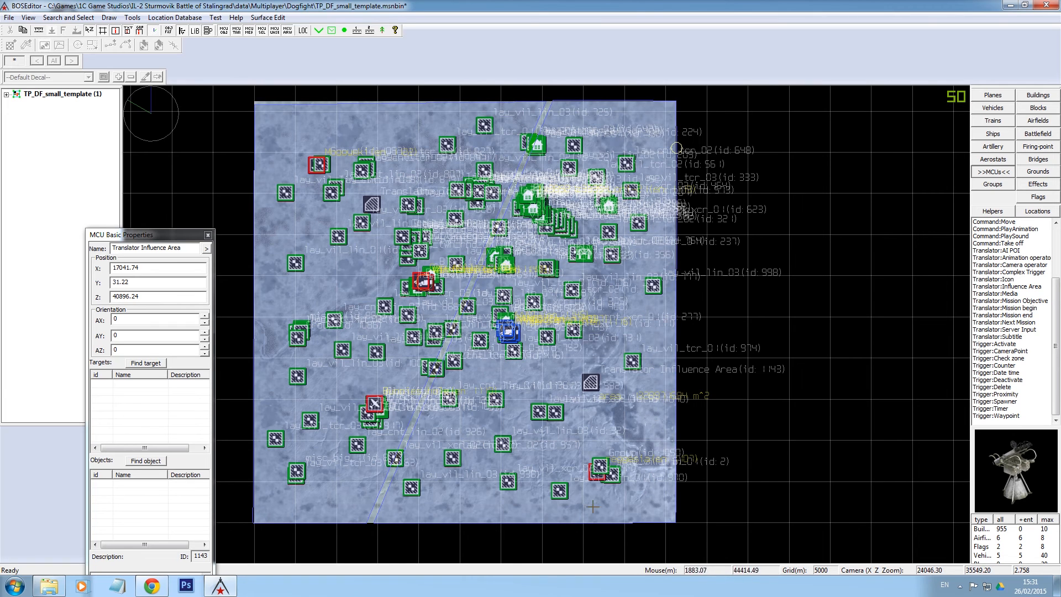
# Place a boundary node on the southern map edge east of the front line and finish editing the influence area's boundary
pyautogui.click(489, 523)
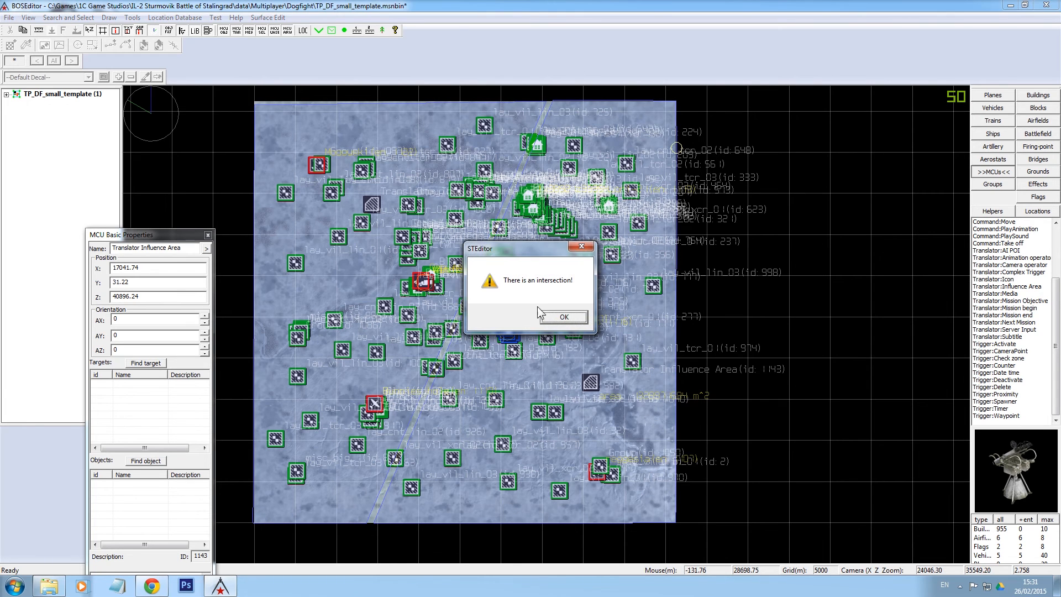
pyautogui.click(576, 315)
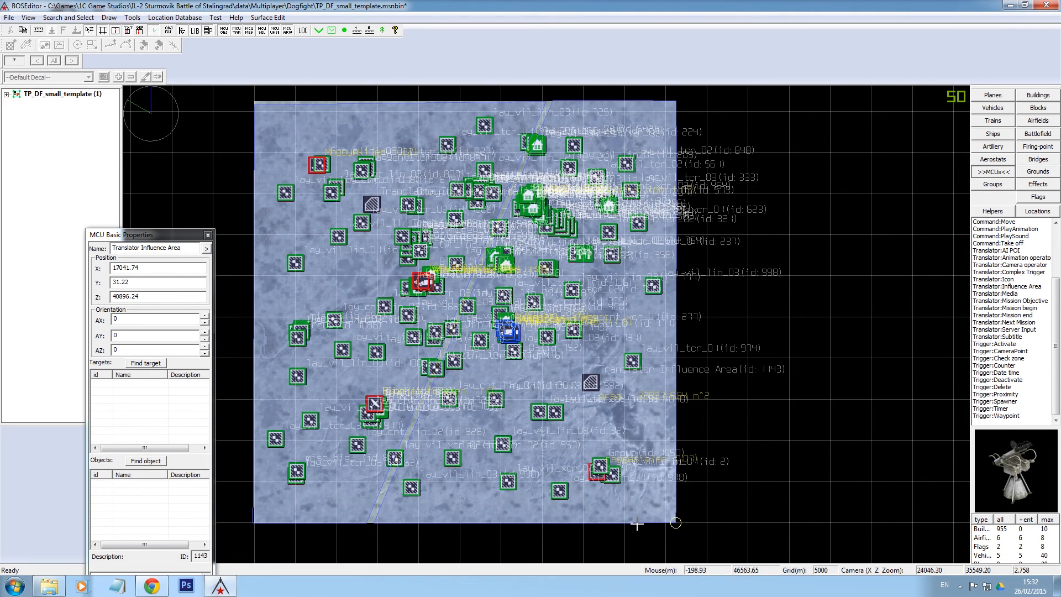
pyautogui.moveTo(636, 523); pyautogui.dragTo(590, 521)
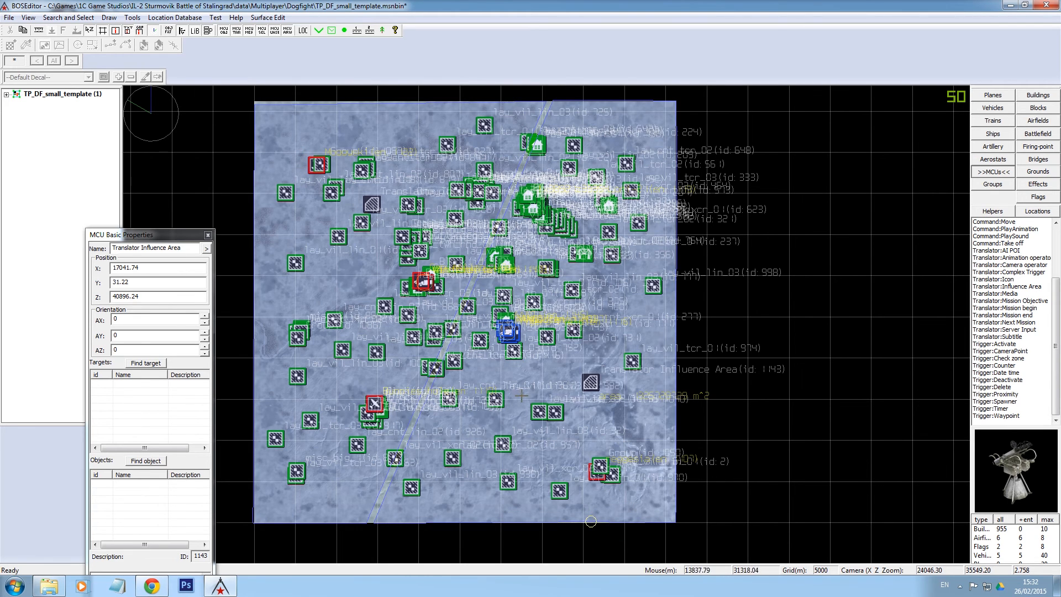
pyautogui.scroll(2, 576, 347)
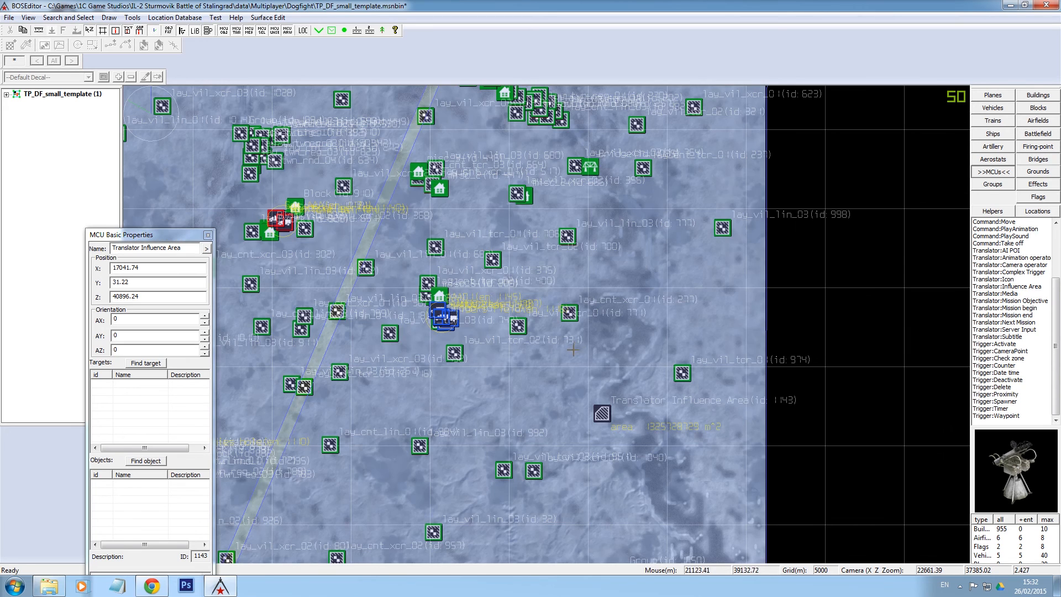
pyautogui.scroll(-2, 569, 353)
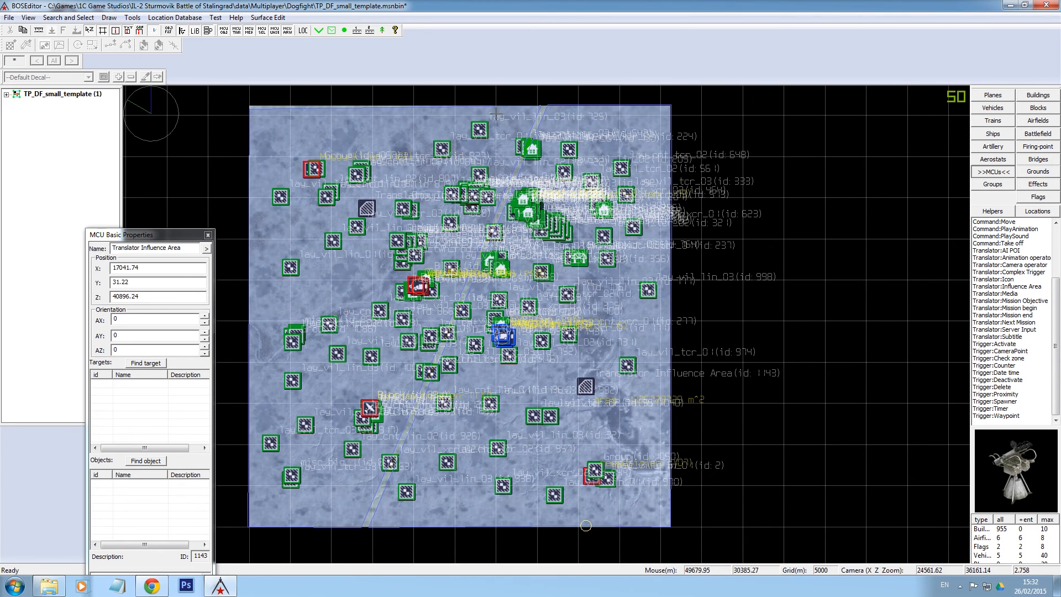
pyautogui.rightClick(587, 374)
pyautogui.click(589, 381)
pyautogui.click(587, 387)
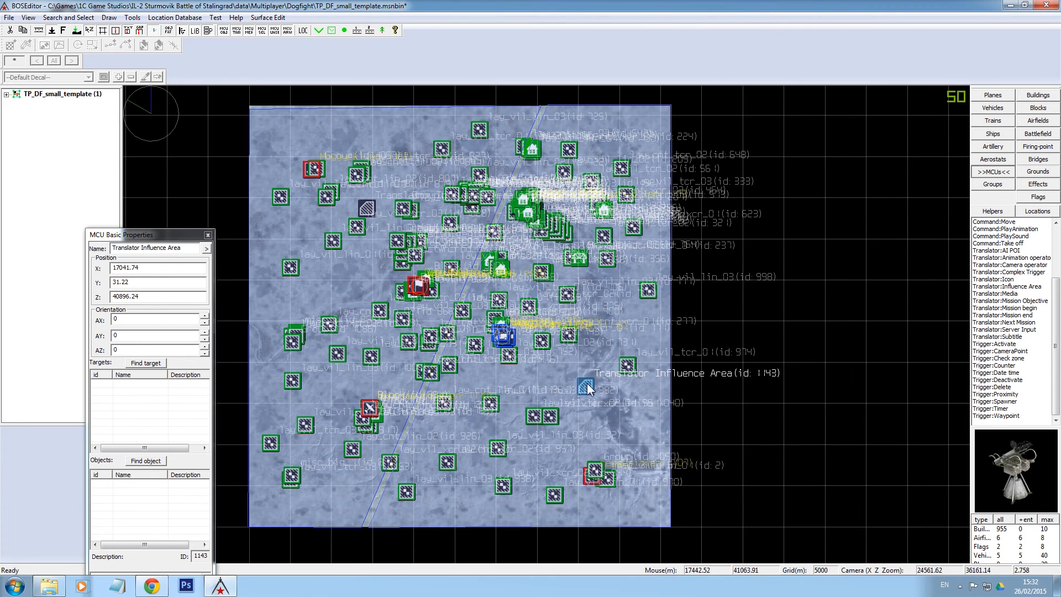
# Keep the influence area's country as Russia and Enabled in its advanced properties, accept, and move the properties window aside
pyautogui.click(206, 249)
pyautogui.click(208, 410)
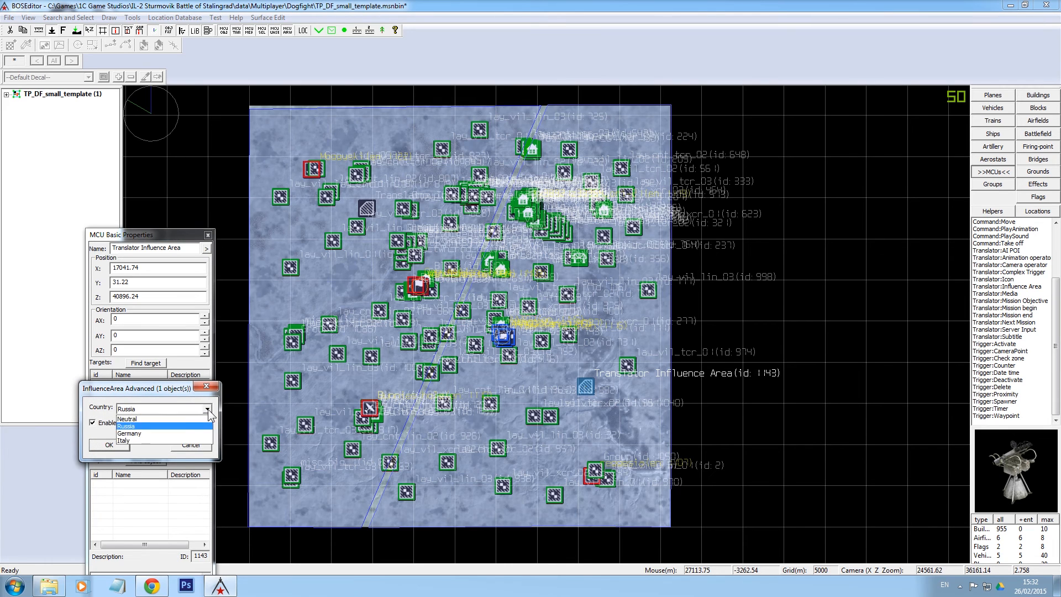
pyautogui.click(161, 426)
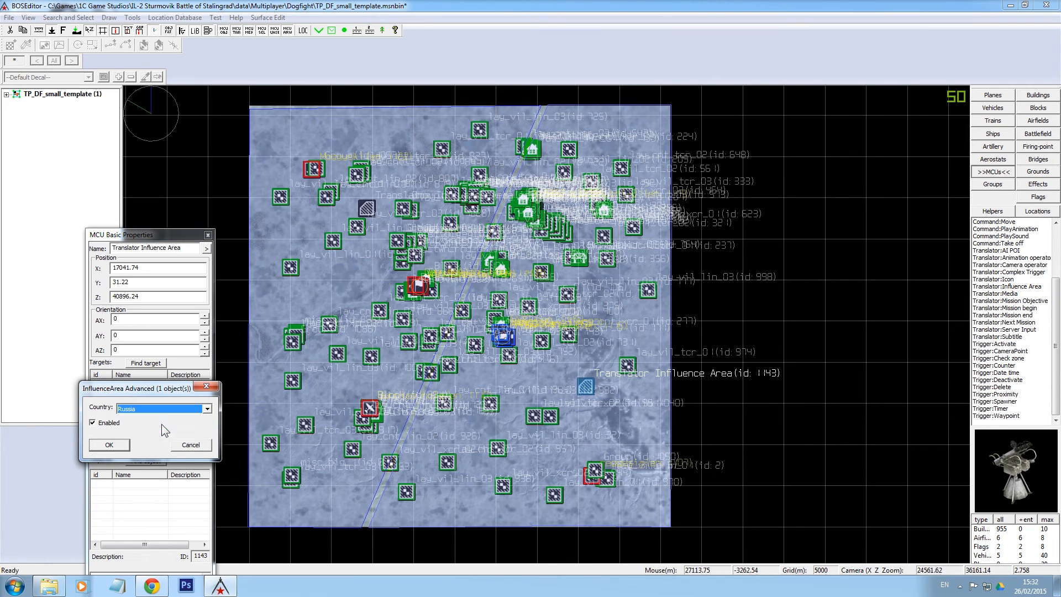
pyautogui.click(108, 445)
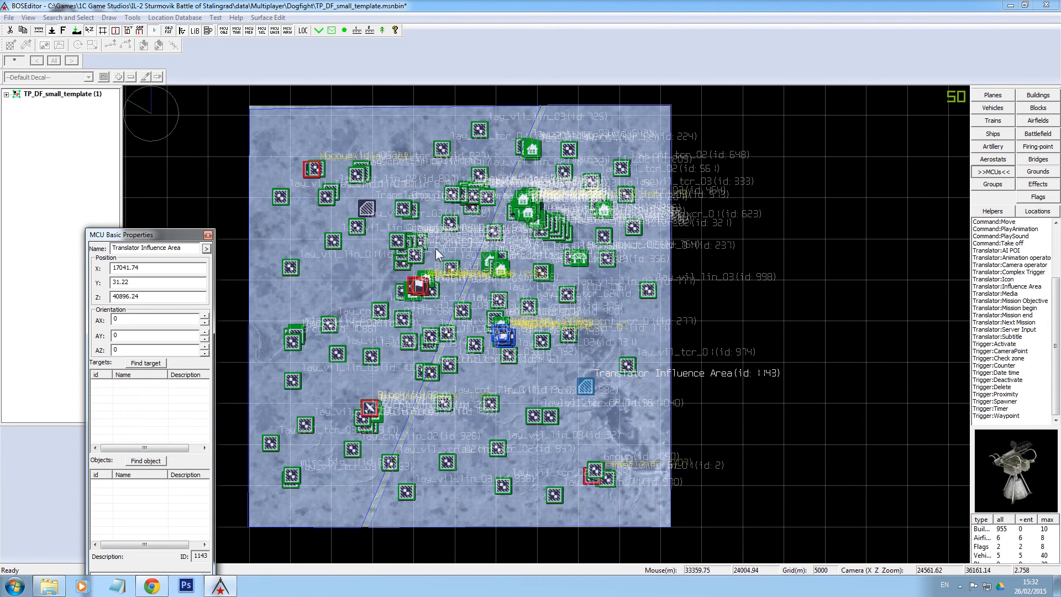
pyautogui.click(515, 280)
pyautogui.moveTo(175, 237); pyautogui.dragTo(105, 220)
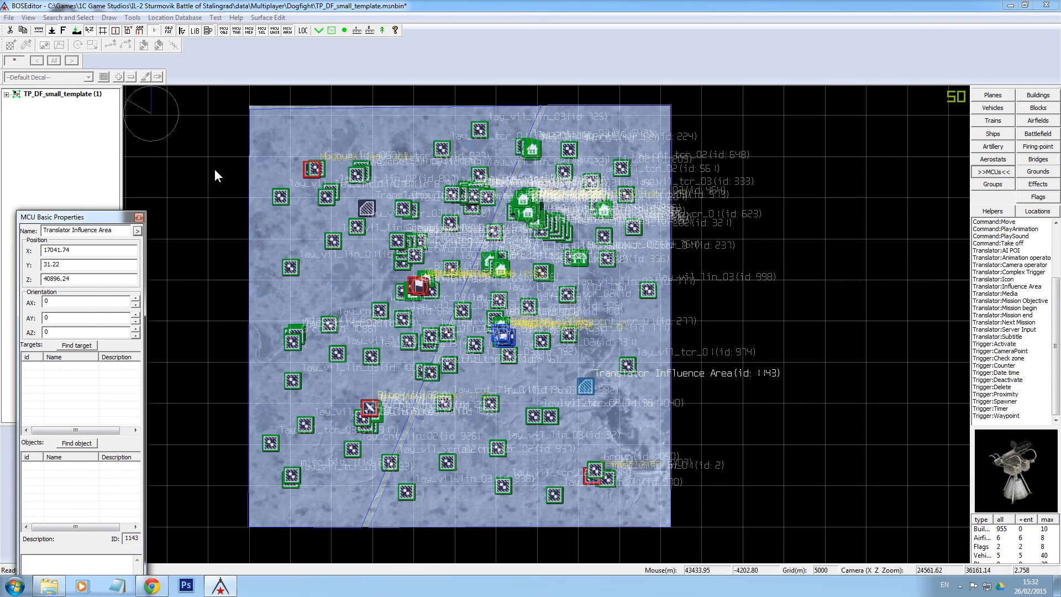
# Rename the mission to TP_DF_small_Prang in its mission properties
pyautogui.click(70, 95)
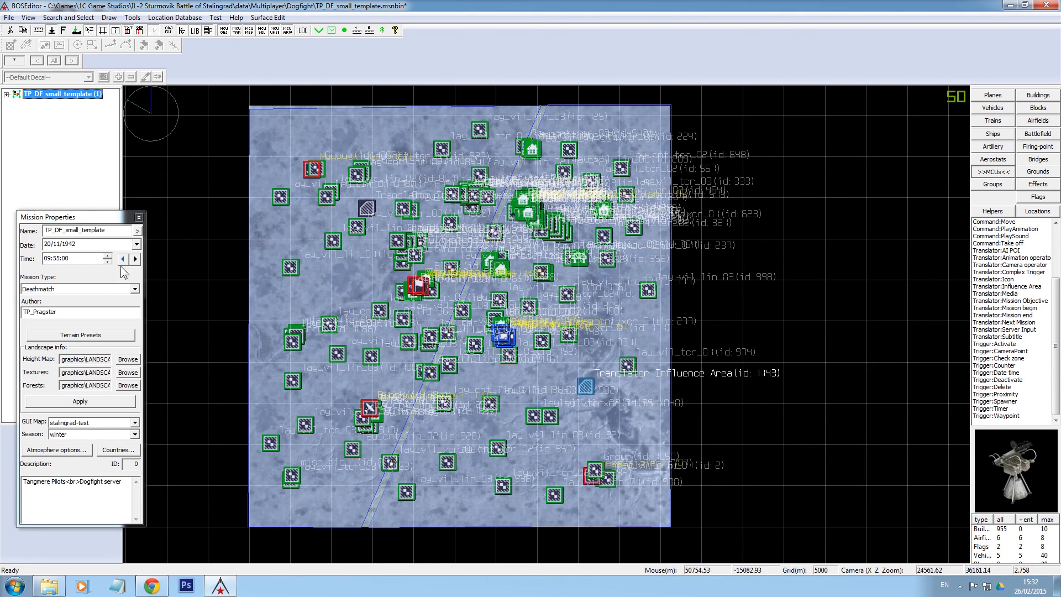
pyautogui.moveTo(108, 230); pyautogui.dragTo(92, 233)
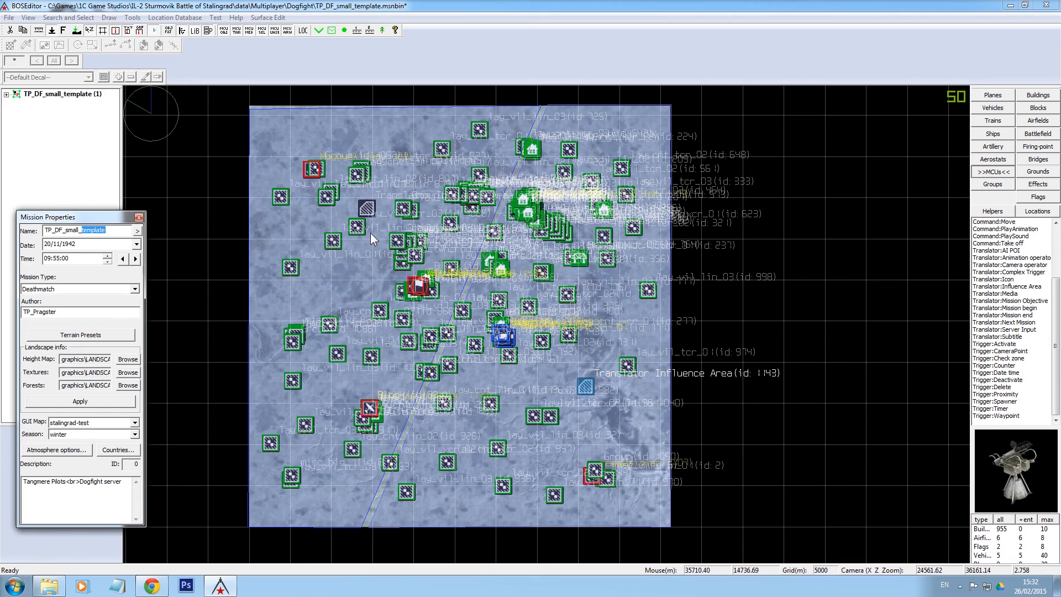
pyautogui.write('Prang')
# Save the mission as a separate file named TP_DF_small_Prang.Mission in the Multiplayer Dogfight folder
pyautogui.click(9, 17)
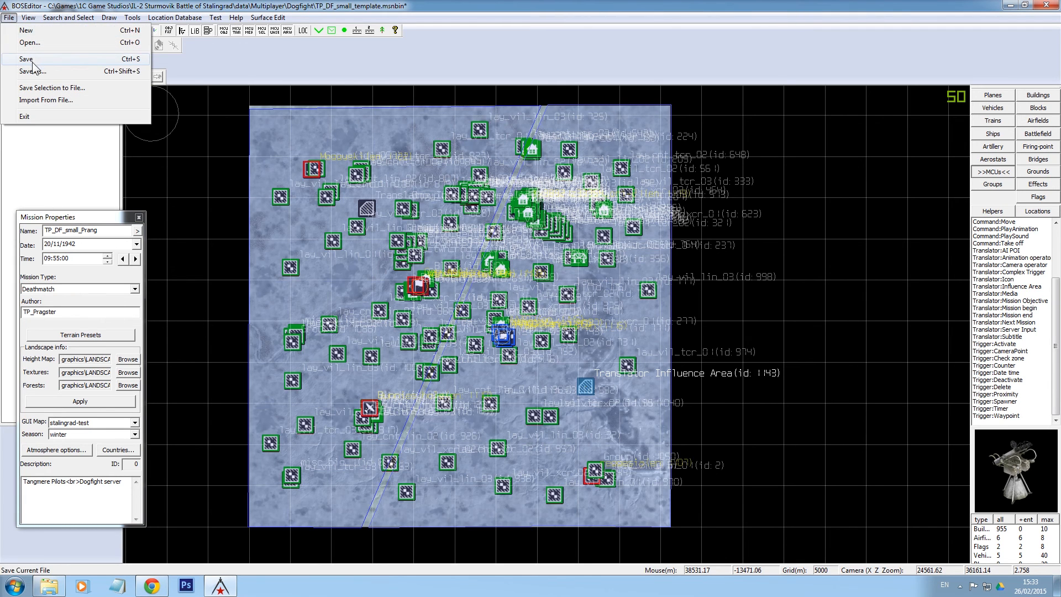
pyautogui.click(44, 71)
pyautogui.moveTo(492, 387); pyautogui.dragTo(466, 389)
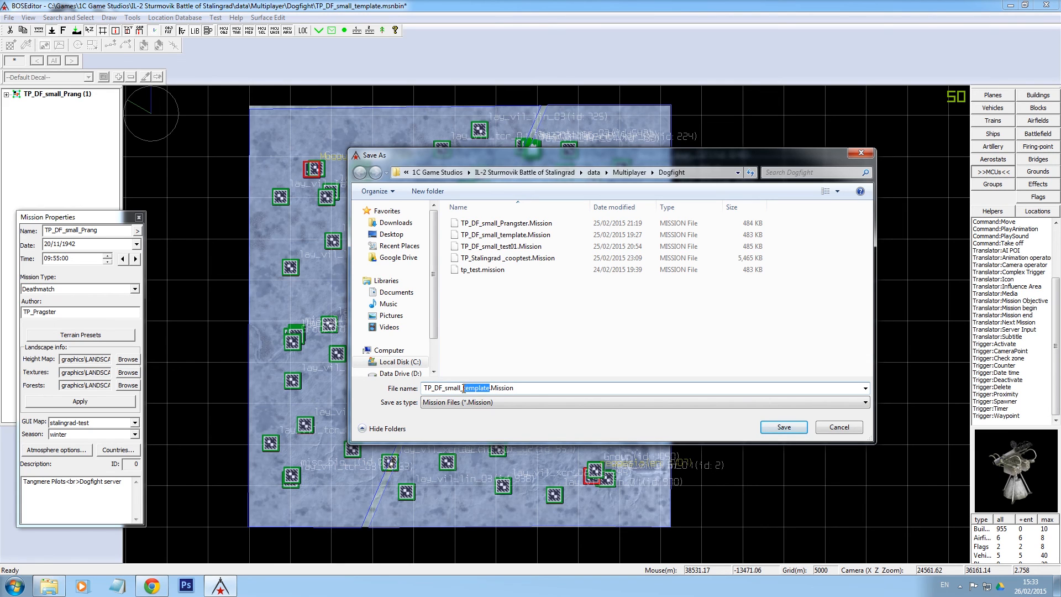
pyautogui.write('Prang')
pyautogui.click(784, 427)
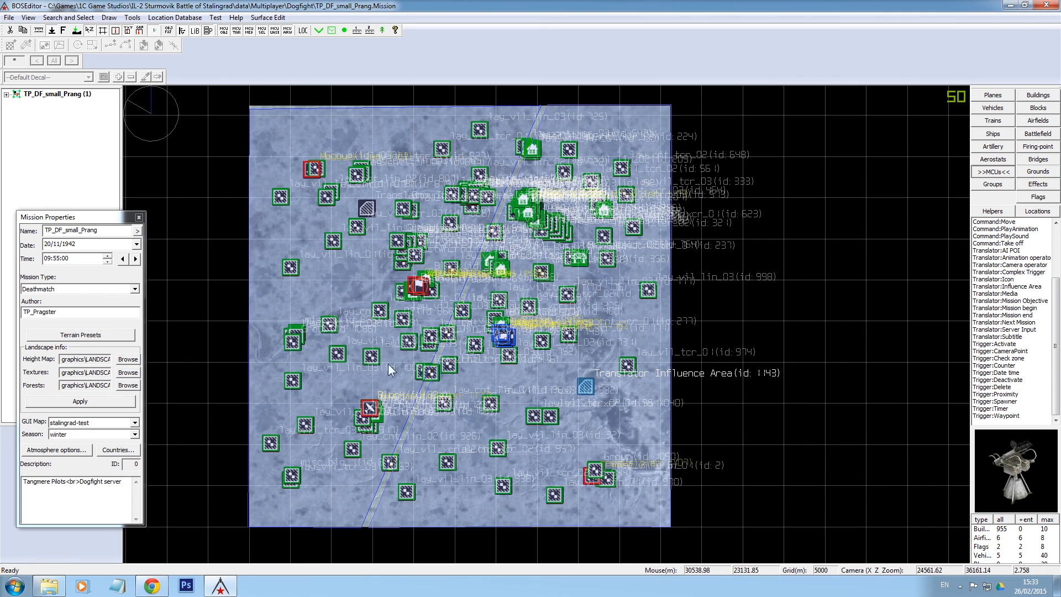
# Switch to the Dogfight folder in Windows Explorer and look through the files generated for the TP_DF_small_Prang mission
pyautogui.click(62, 589)
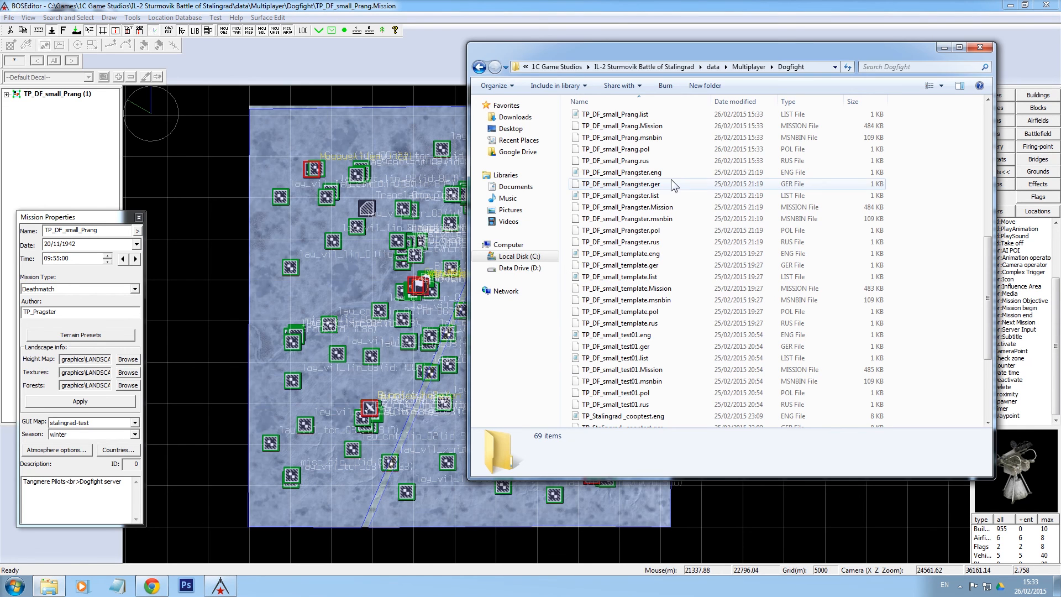
pyautogui.scroll(-4, 674, 254)
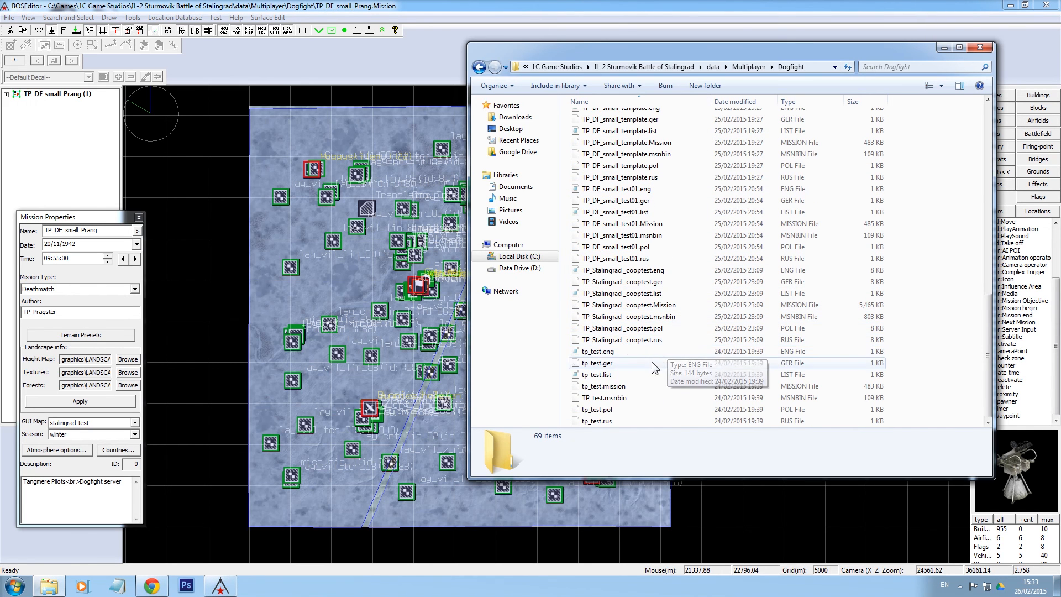
pyautogui.scroll(2, 649, 332)
pyautogui.scroll(3, 649, 326)
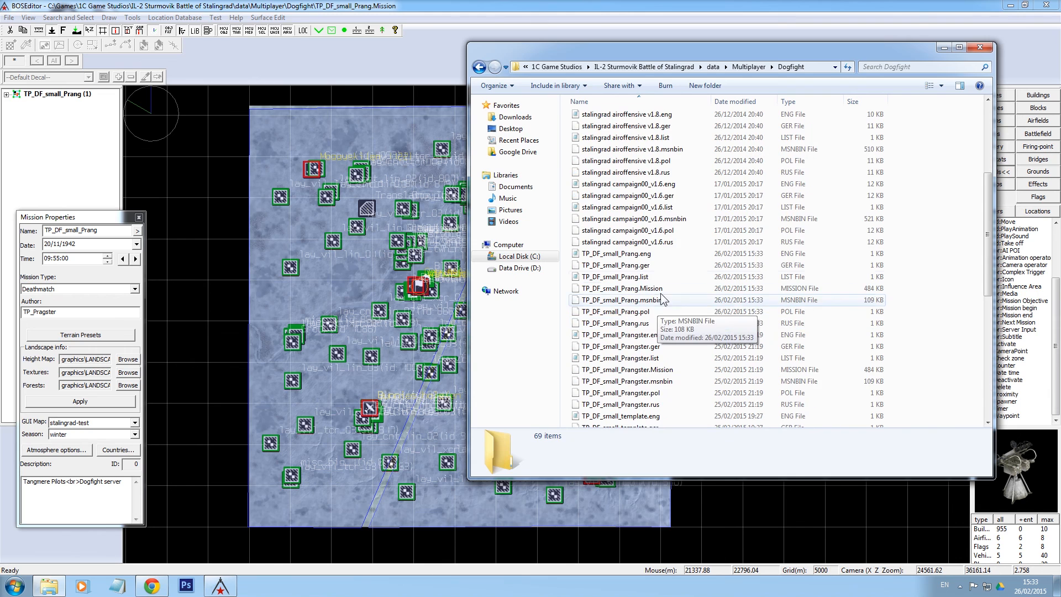
pyautogui.scroll(-5, 668, 293)
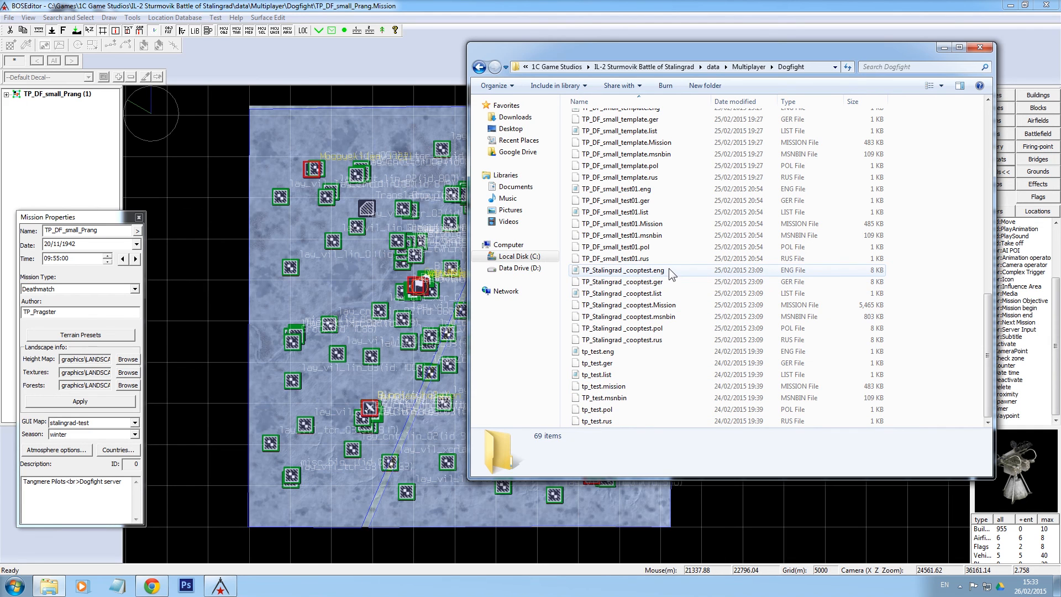
# View the text of TP_DF_small_test01.eng in Notepad, check TP_Stalingrad _cooptest.msnbin in the file list, and close the folder window
pyautogui.click(651, 190)
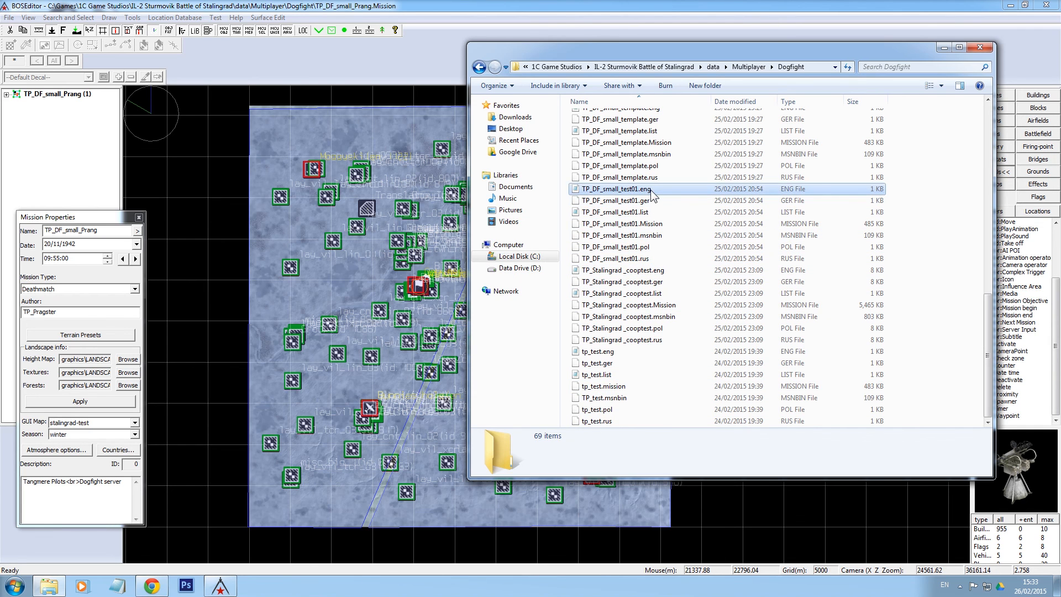
pyautogui.doubleClick(651, 190)
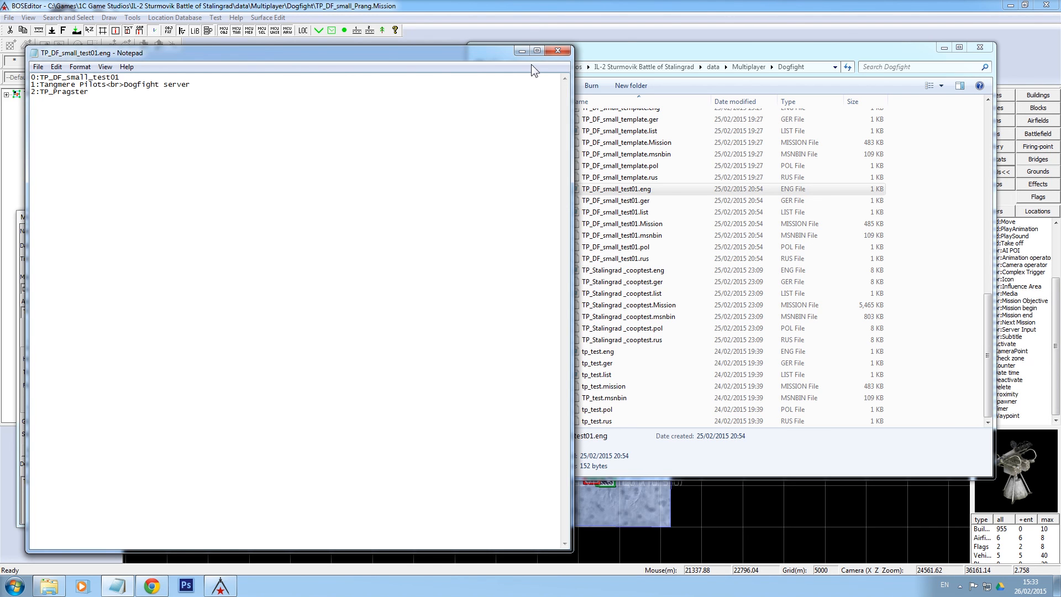
pyautogui.click(558, 51)
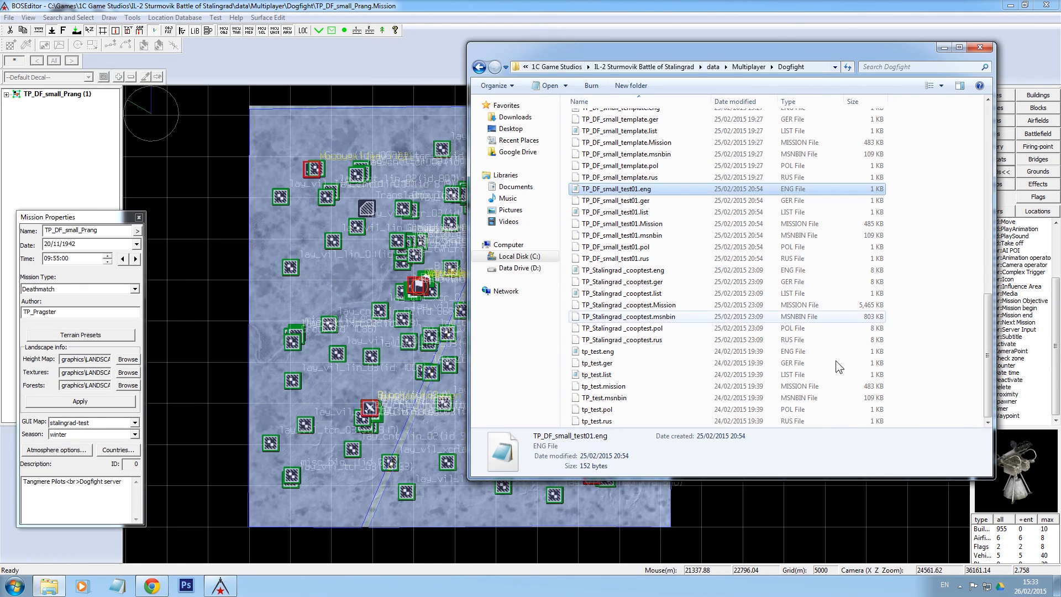
pyautogui.click(674, 318)
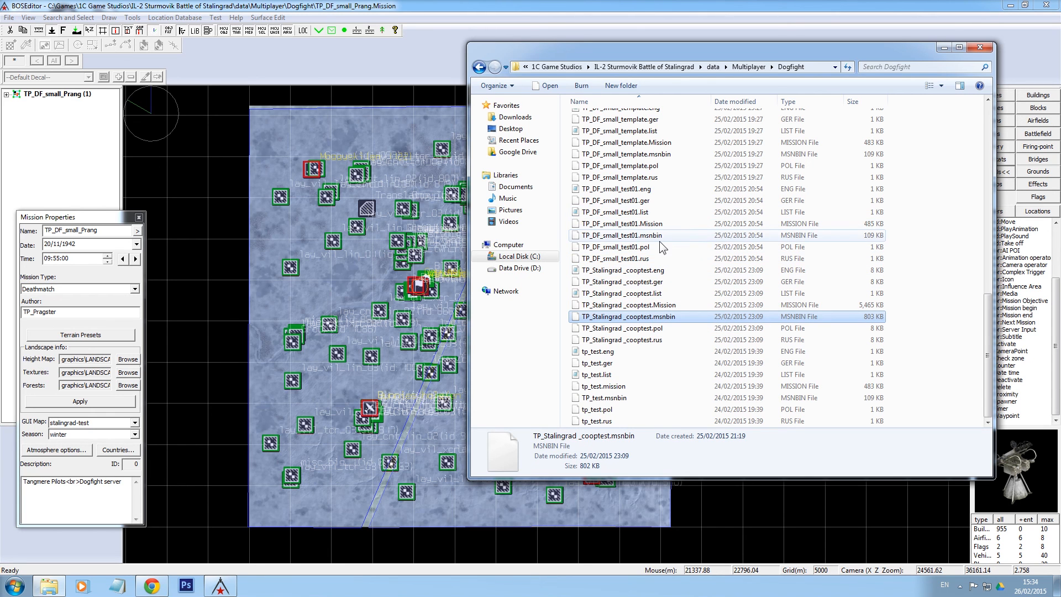
pyautogui.click(978, 49)
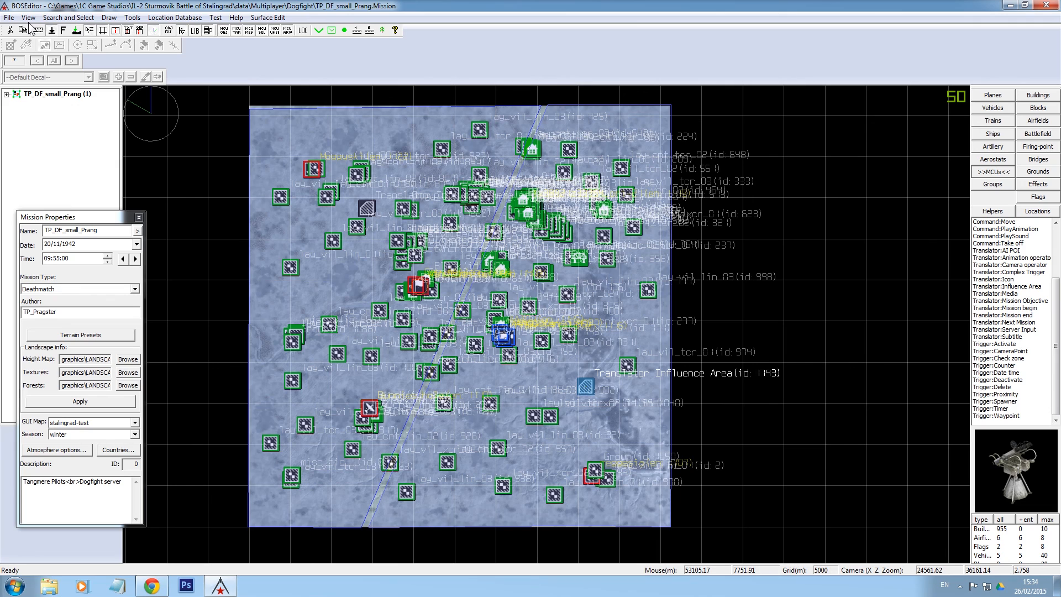